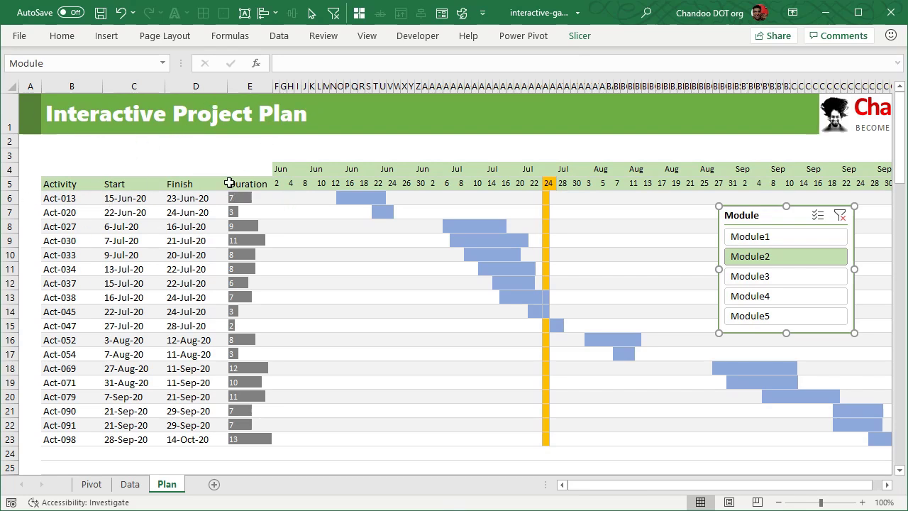
# Step through Module1–Module5 in the slicer, ending with the plan filtered to Module1.
pyautogui.click(50, 144)
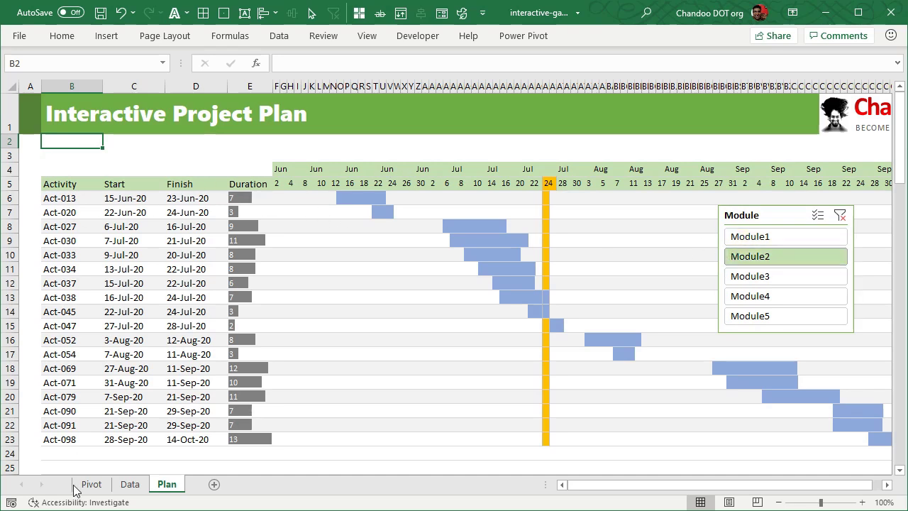
pyautogui.click(840, 215)
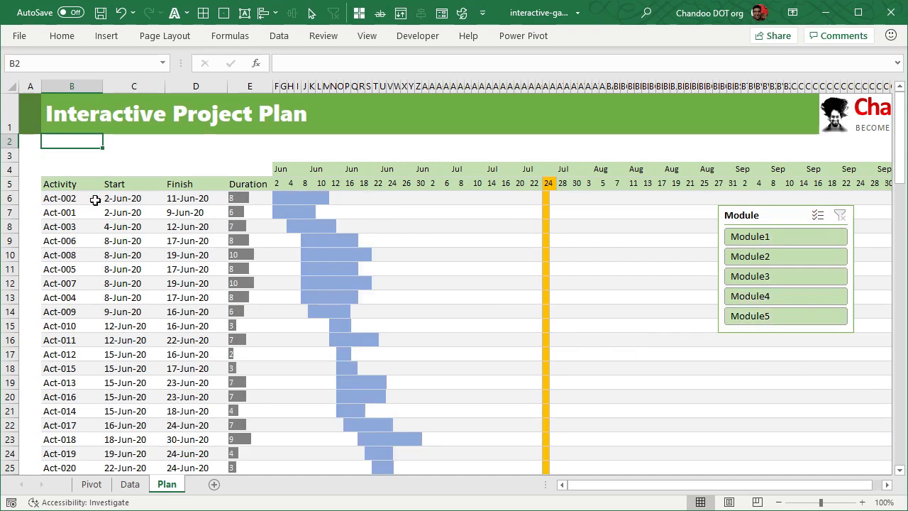
pyautogui.click(786, 241)
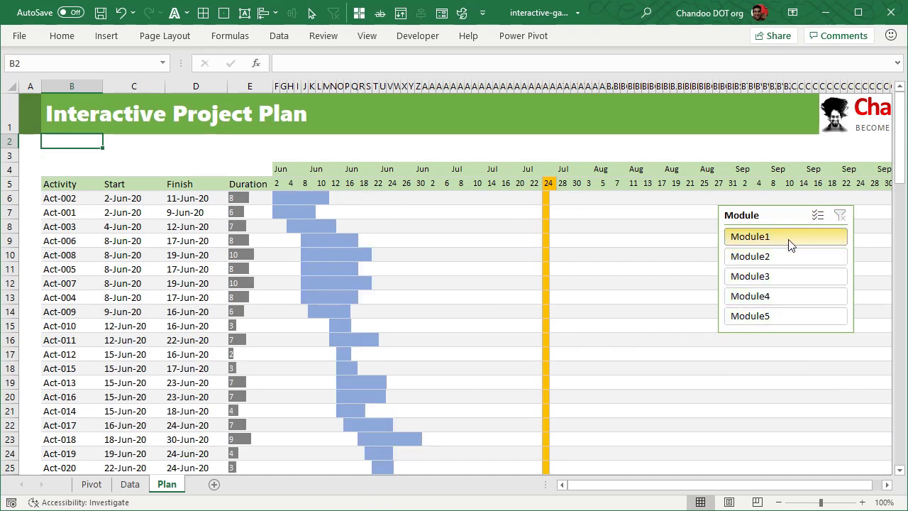
pyautogui.keyDown('ctrl'); pyautogui.click(785, 274); pyautogui.keyUp('ctrl')
pyautogui.click(785, 259)
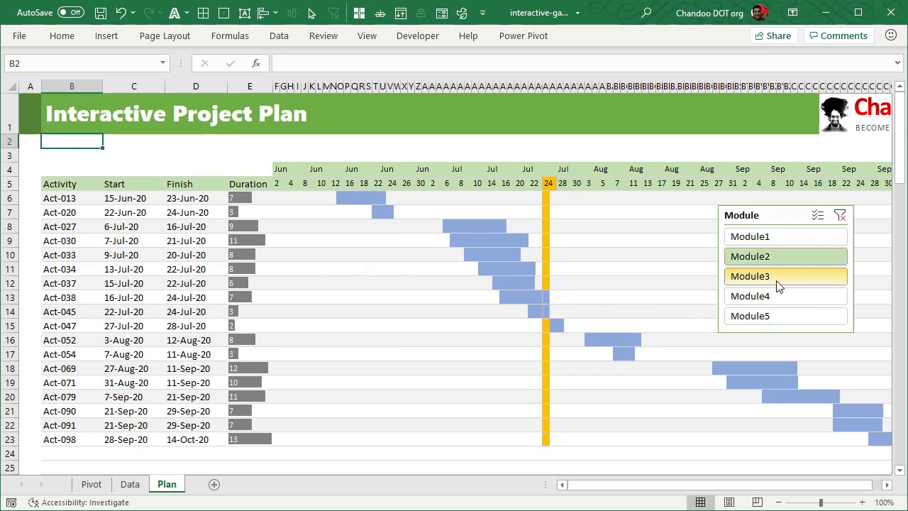
pyautogui.click(776, 281)
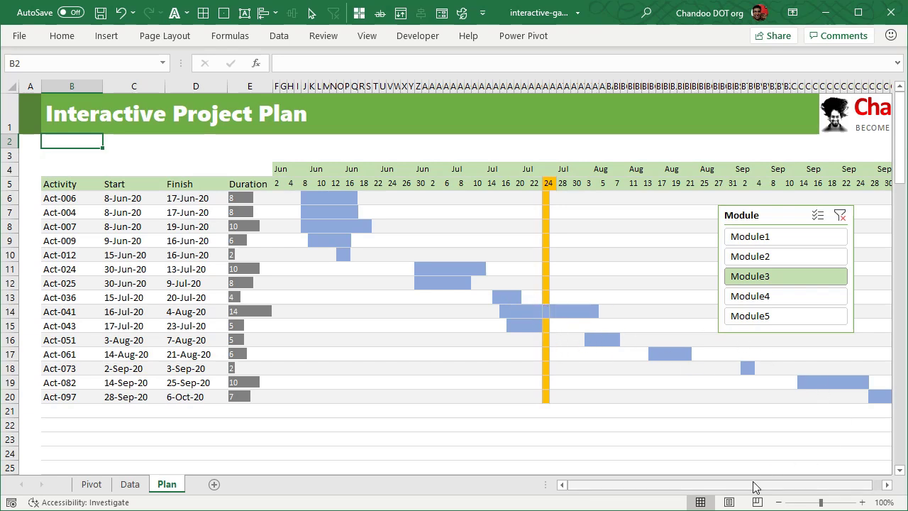
pyautogui.click(765, 298)
pyautogui.click(770, 320)
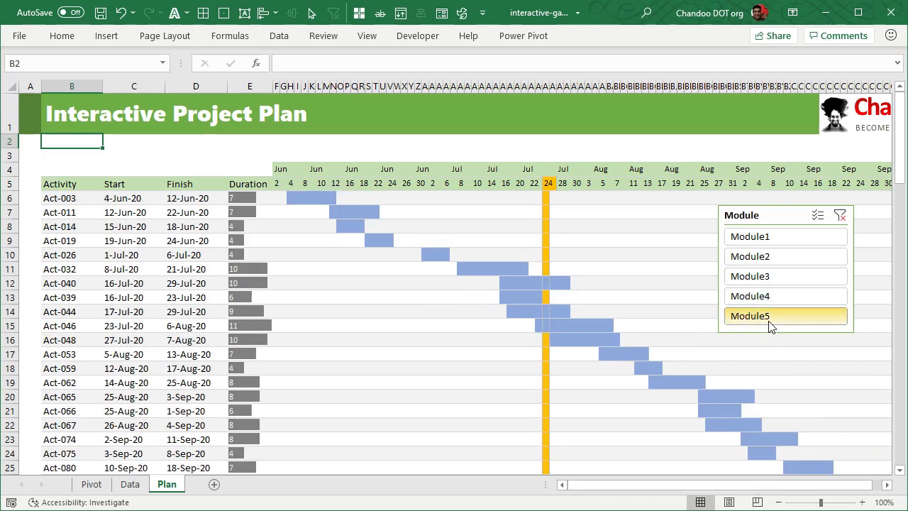
pyautogui.click(767, 236)
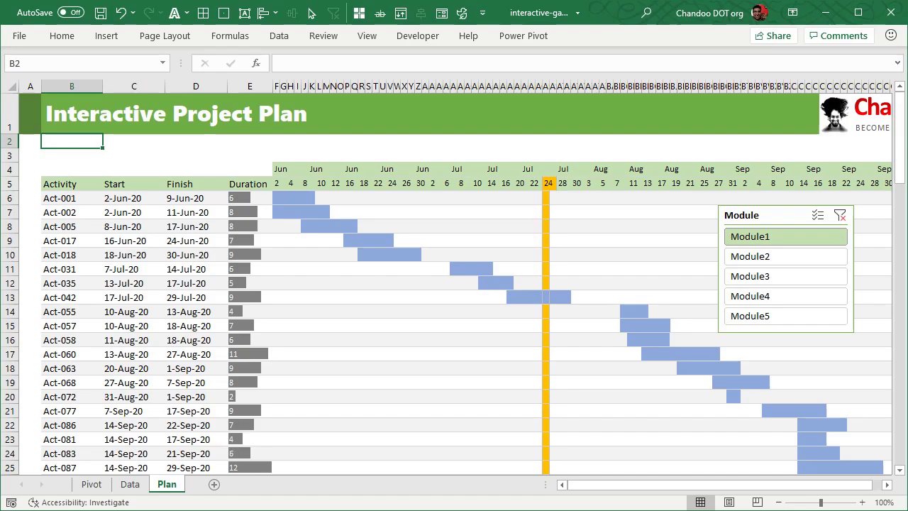
pyautogui.click(130, 484)
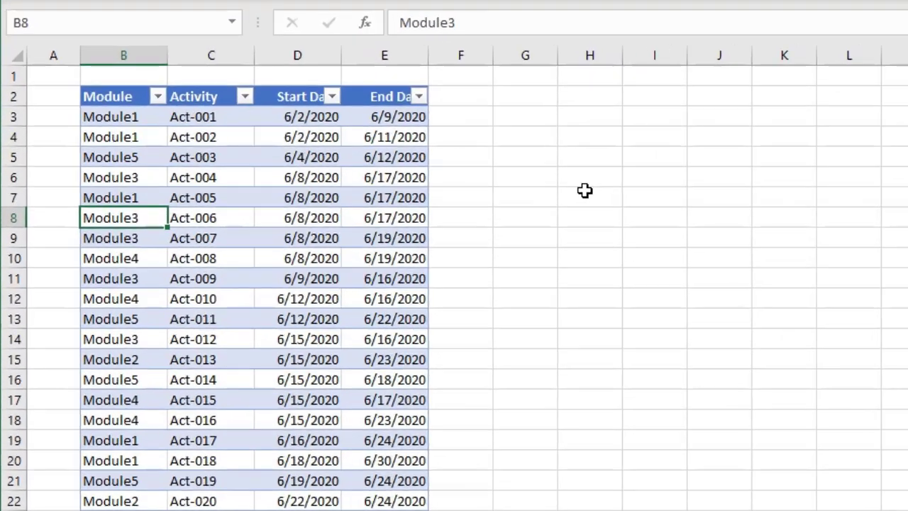
pyautogui.click(413, 186)
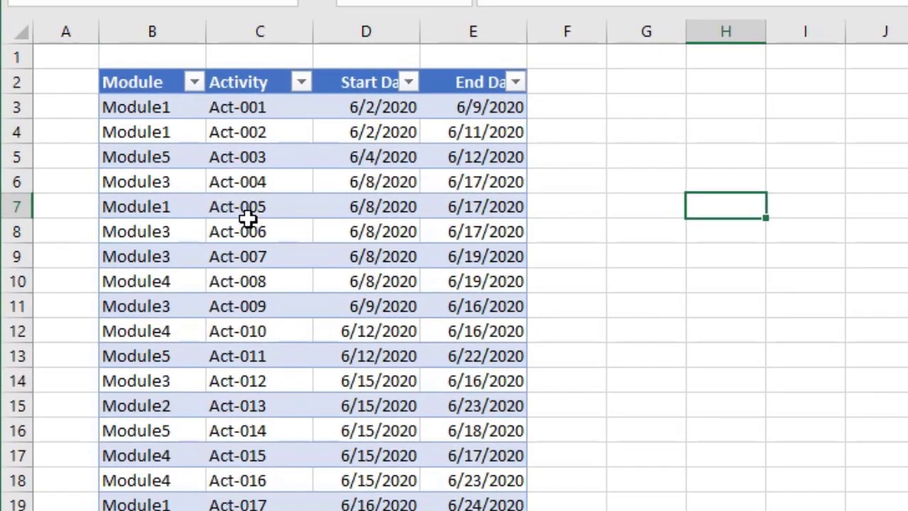
pyautogui.click(172, 112)
pyautogui.click(242, 111)
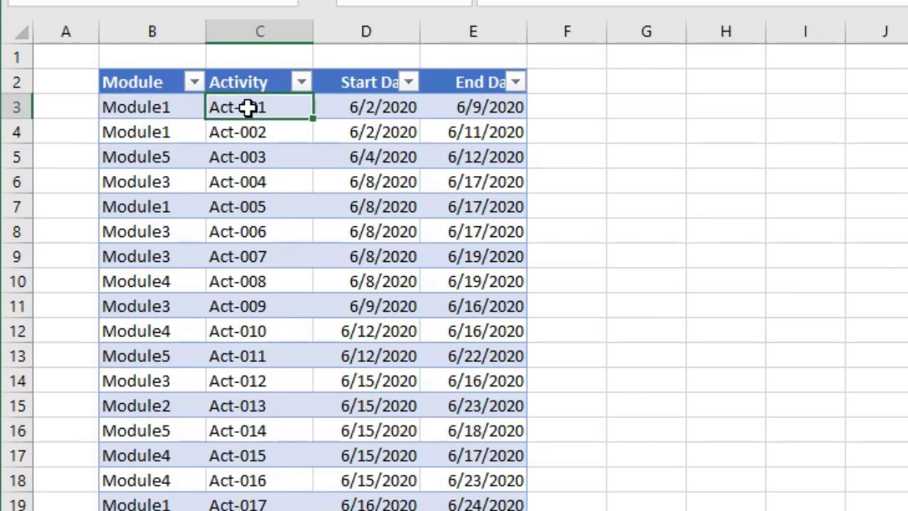
pyautogui.click(406, 117)
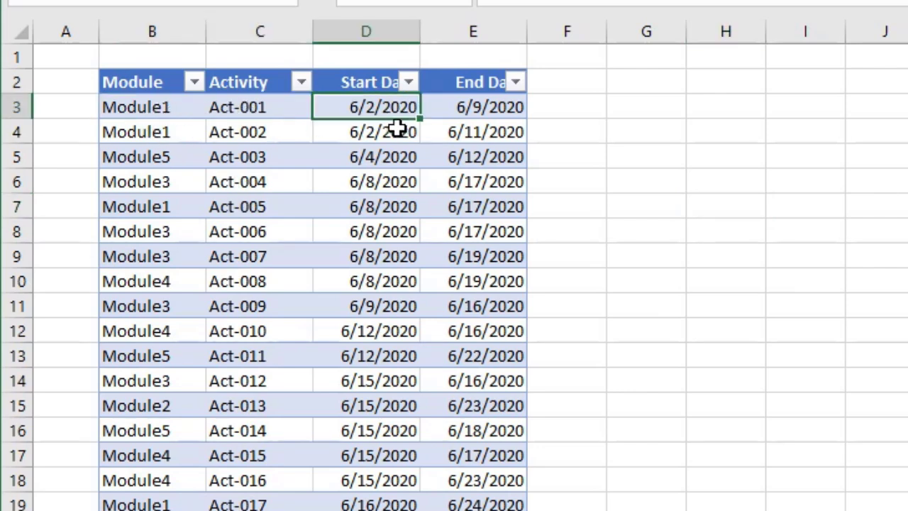
pyautogui.click(487, 107)
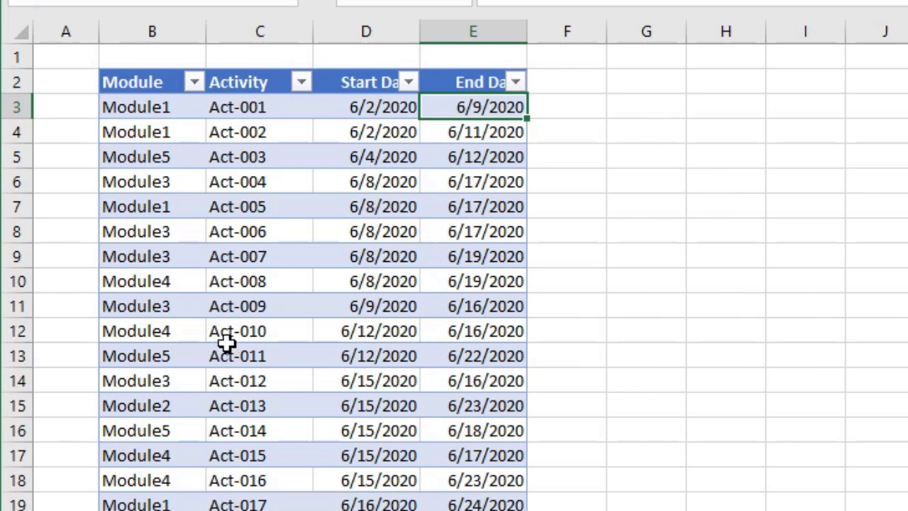
pyautogui.click(142, 104)
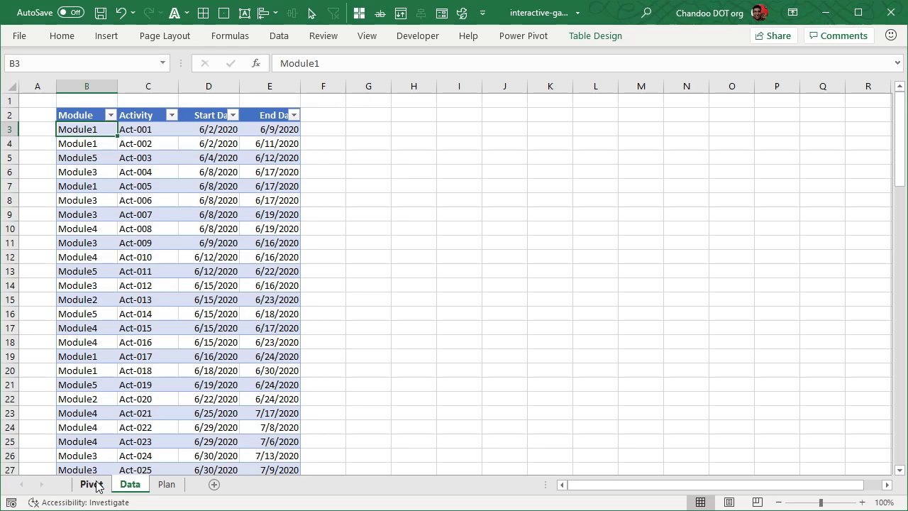
# On the Pivot sheet, add Start Date as a Min value field, then remove the extra Min of Start Date2 field.
pyautogui.click(97, 484)
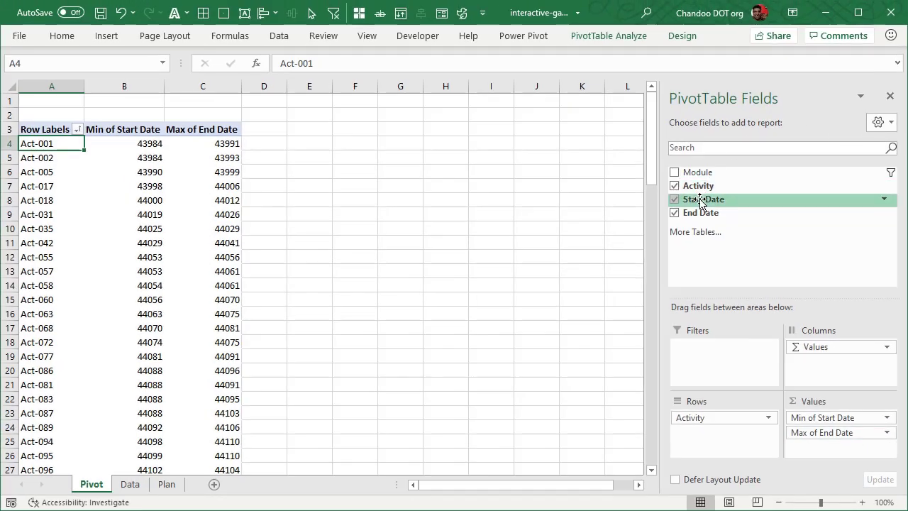
pyautogui.moveTo(700, 202); pyautogui.dragTo(829, 447)
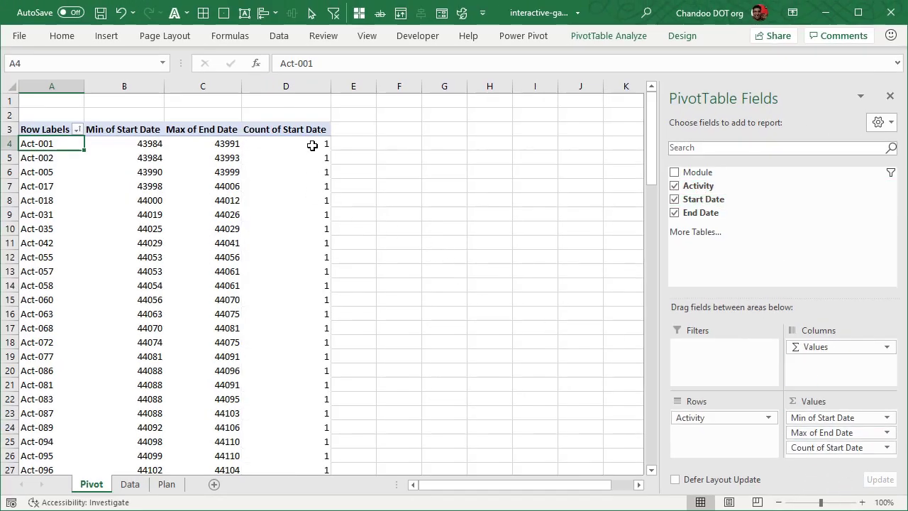
pyautogui.moveTo(315, 152)
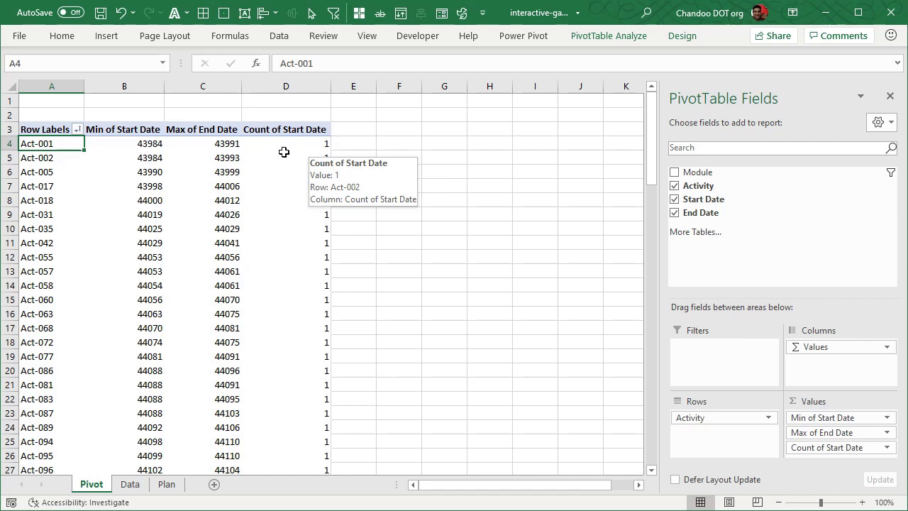
pyautogui.rightClick(290, 138)
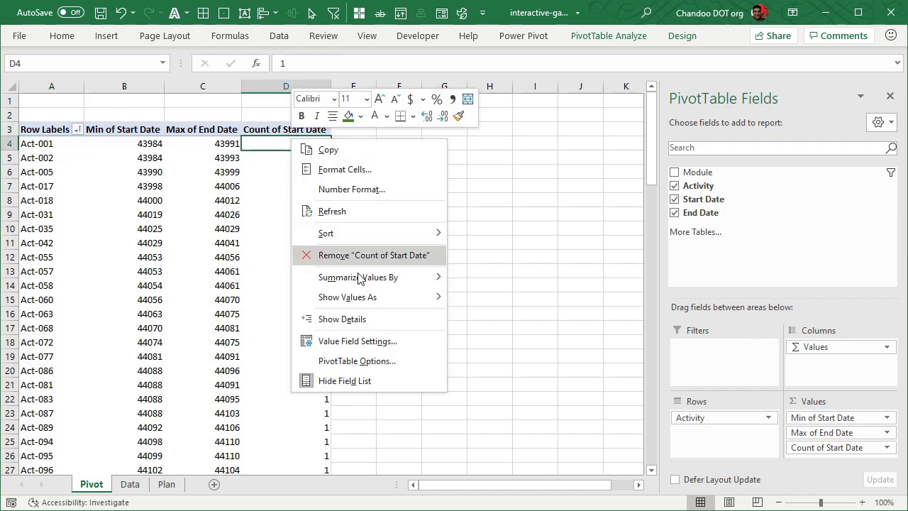
pyautogui.moveTo(363, 278)
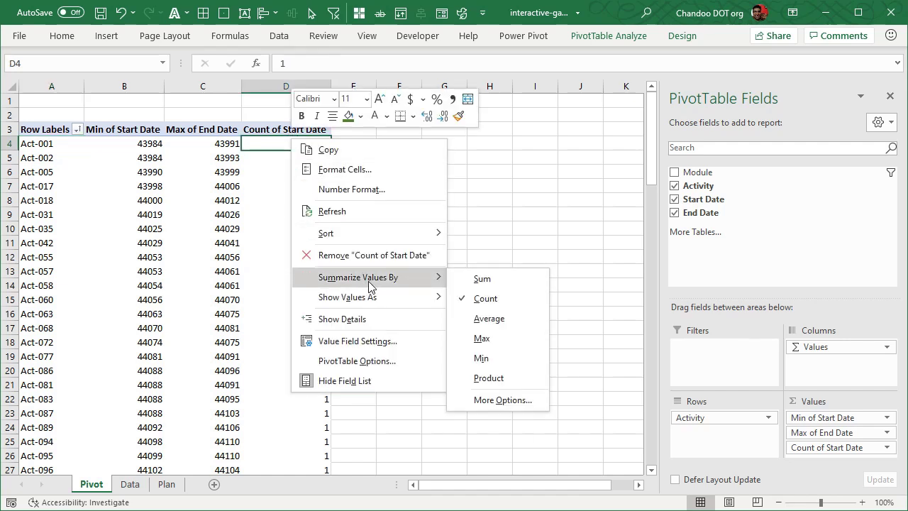
pyautogui.click(501, 357)
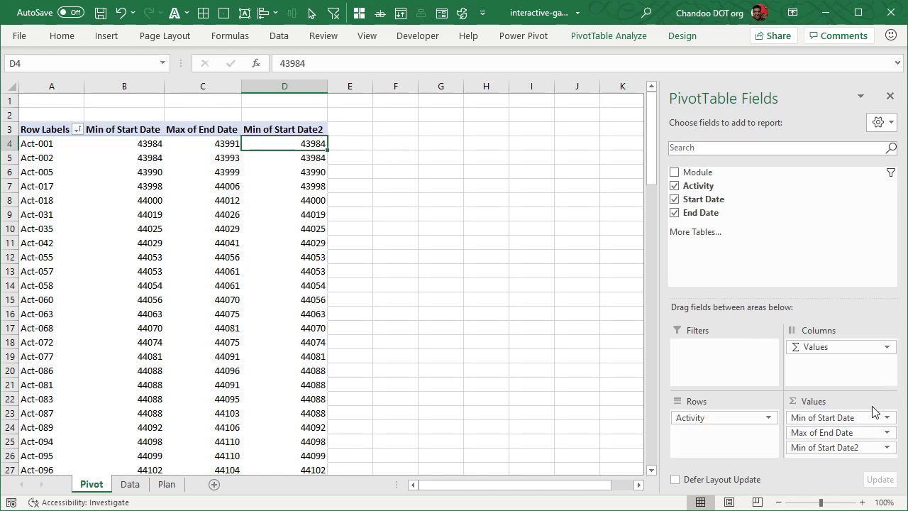
pyautogui.moveTo(821, 449); pyautogui.dragTo(562, 294)
pyautogui.click(150, 143)
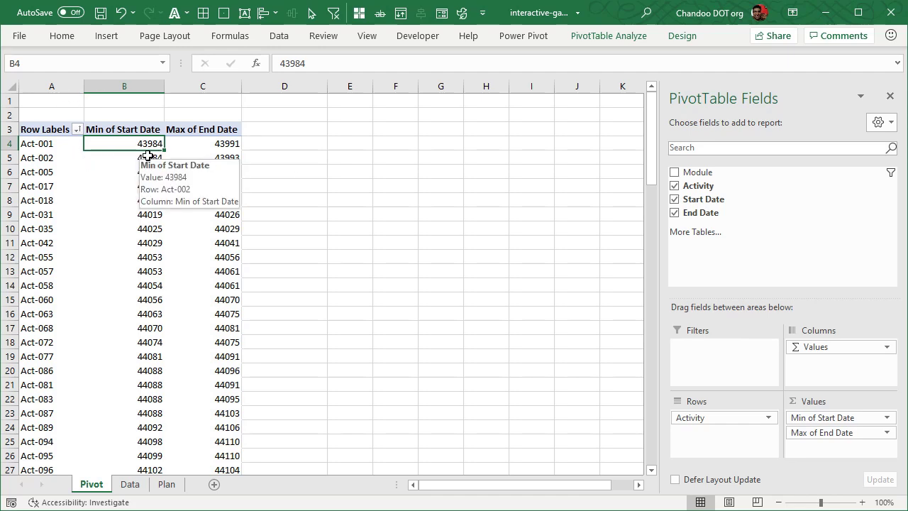
# Check Act-001's max end date and the Module field's placement options, then return to the Plan sheet.
pyautogui.click(132, 485)
pyautogui.click(207, 131)
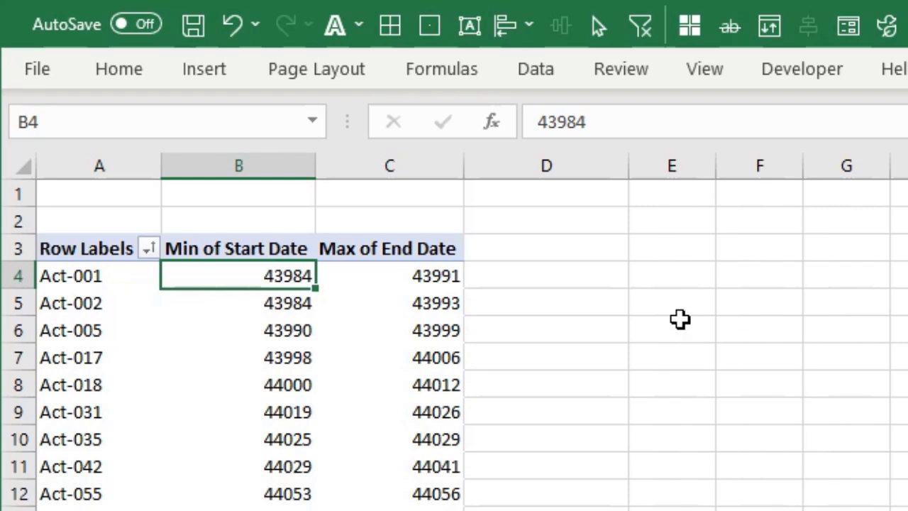
pyautogui.click(397, 282)
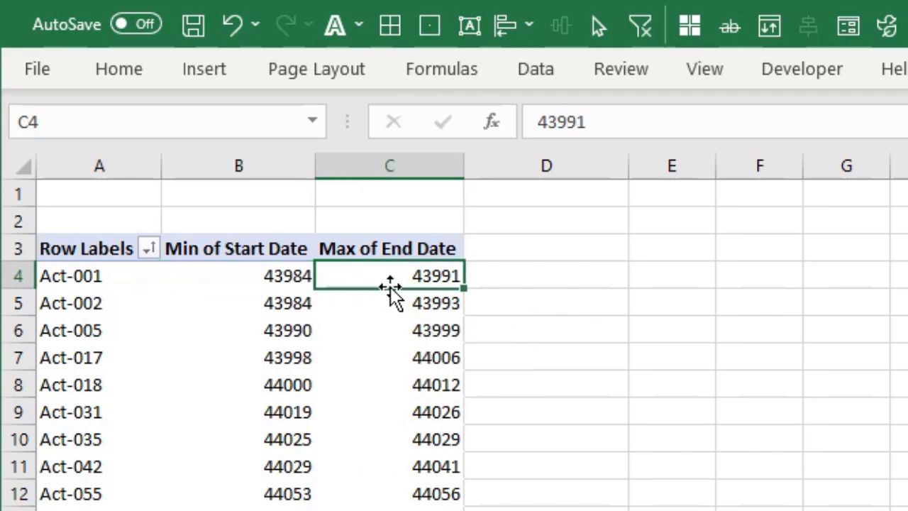
pyautogui.scroll(-8, 385, 274)
pyautogui.scroll(8, 386, 274)
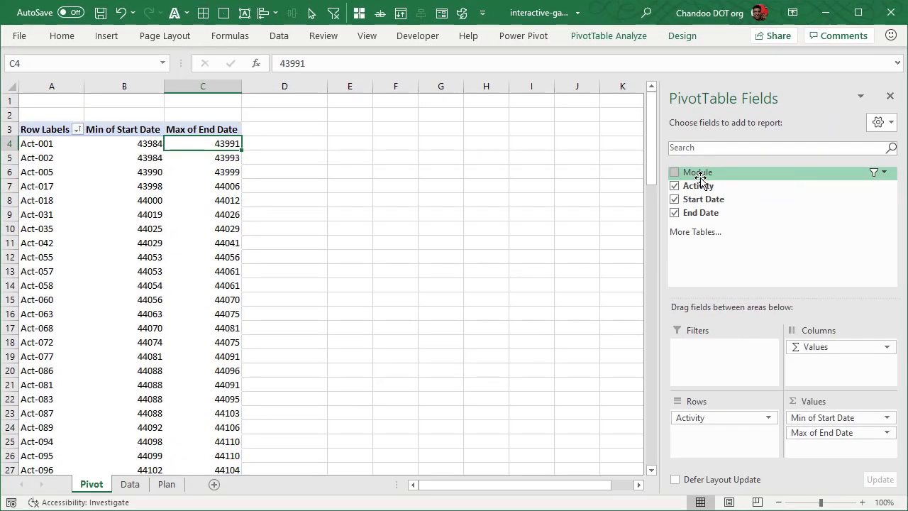
pyautogui.rightClick(699, 176)
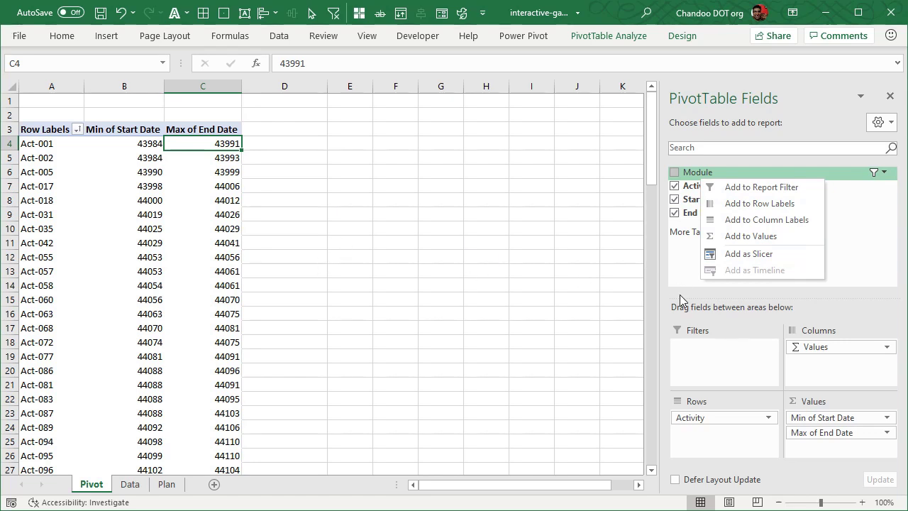
pyautogui.click(394, 244)
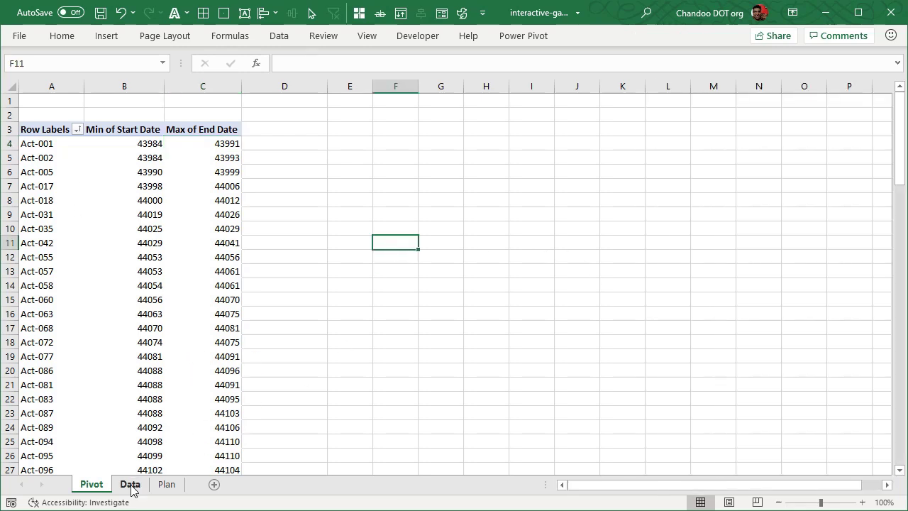
pyautogui.click(163, 484)
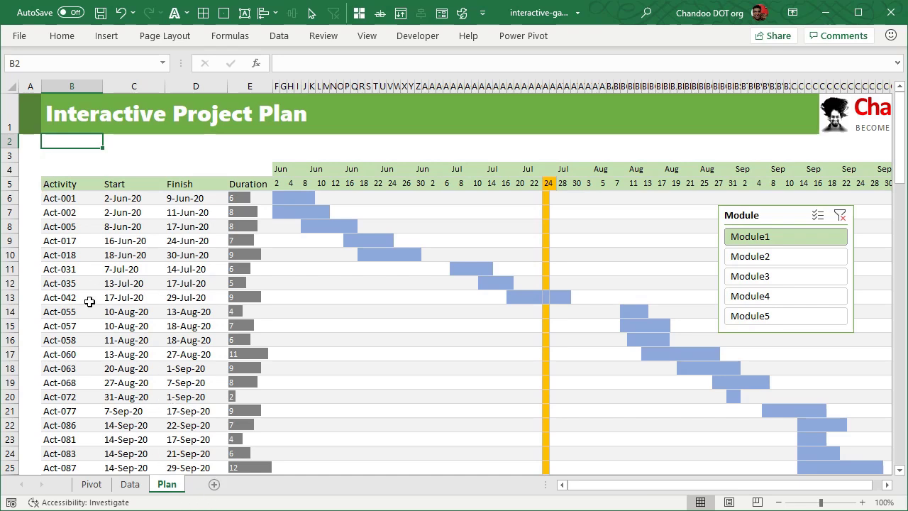
# Add a new sheet with headers Activity, Start and End in B3:D3.
pyautogui.click(214, 488)
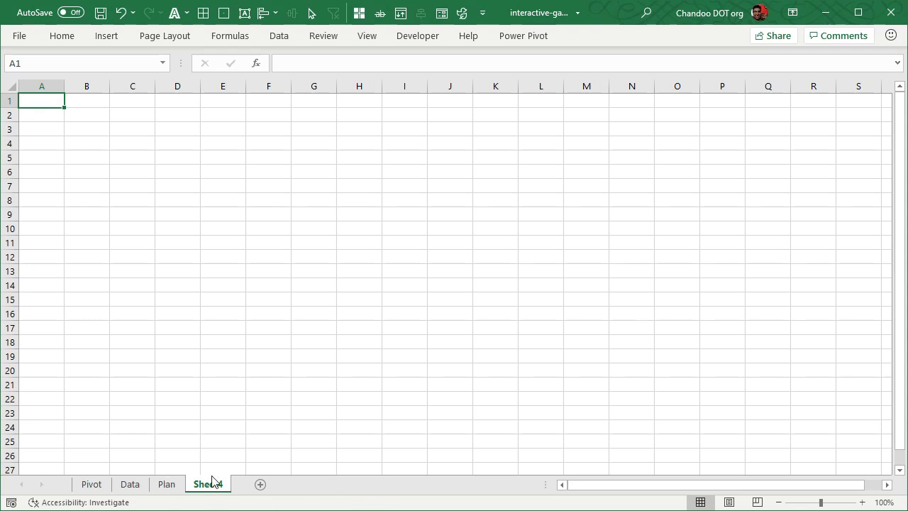
pyautogui.click(76, 124)
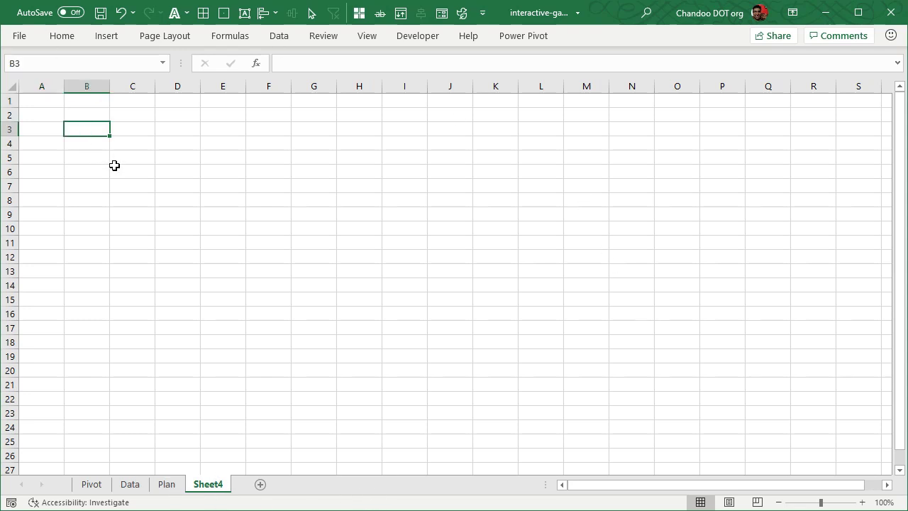
pyautogui.write('Activity')
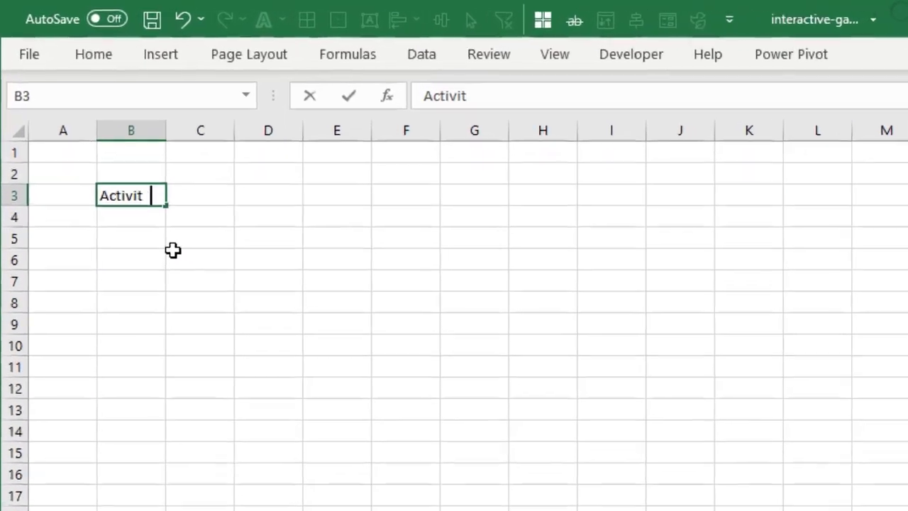
pyautogui.press('Tab')
pyautogui.write('Start')
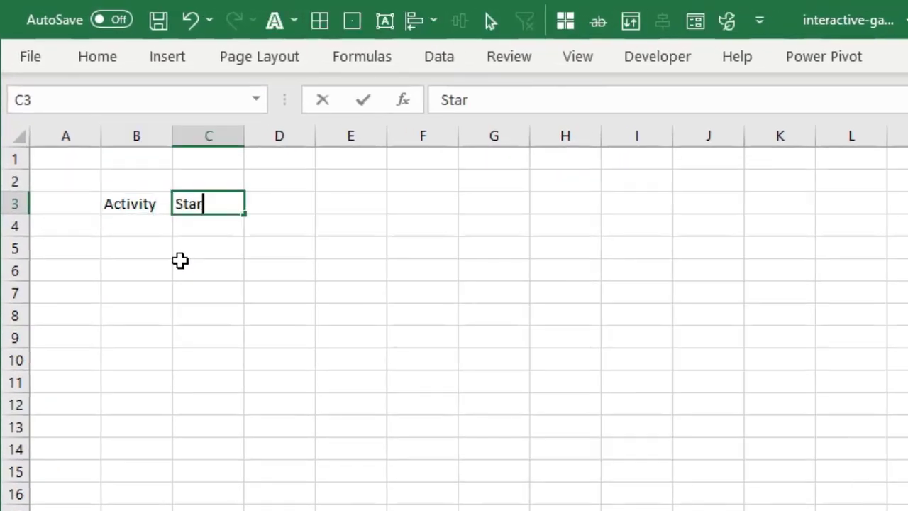
pyautogui.press('Tab')
pyautogui.write('End')
pyautogui.press('Return')
# Link B4 to the pivot's first activity with =Pivot!A4.
pyautogui.write('=')
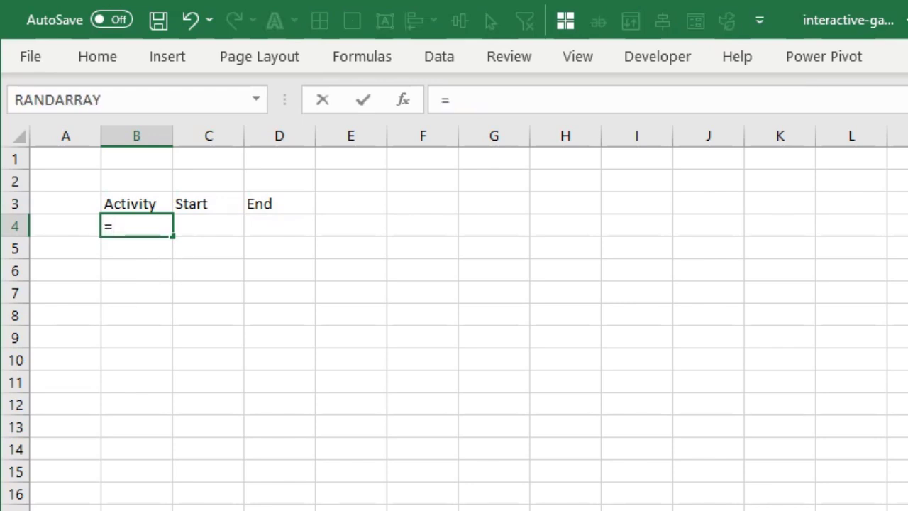
pyautogui.hotkey('ctrl', 'pagedown')
pyautogui.click(95, 226)
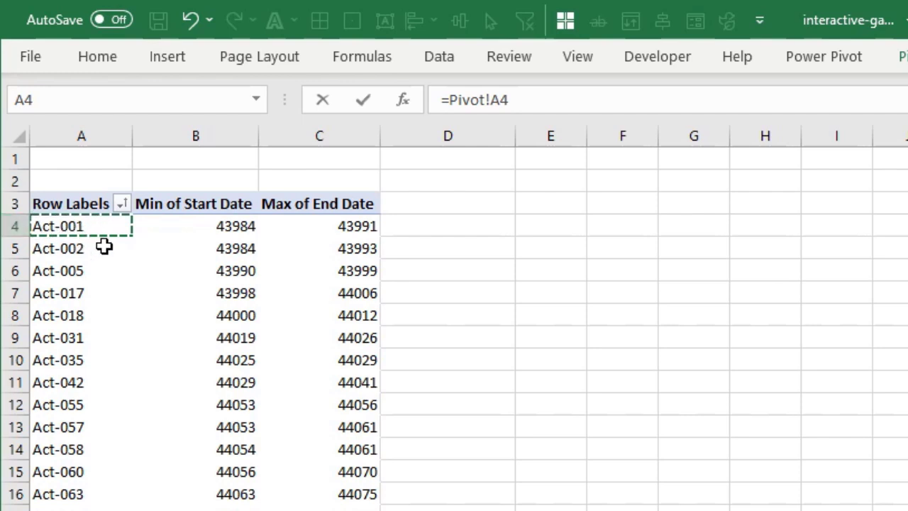
pyautogui.press('Return')
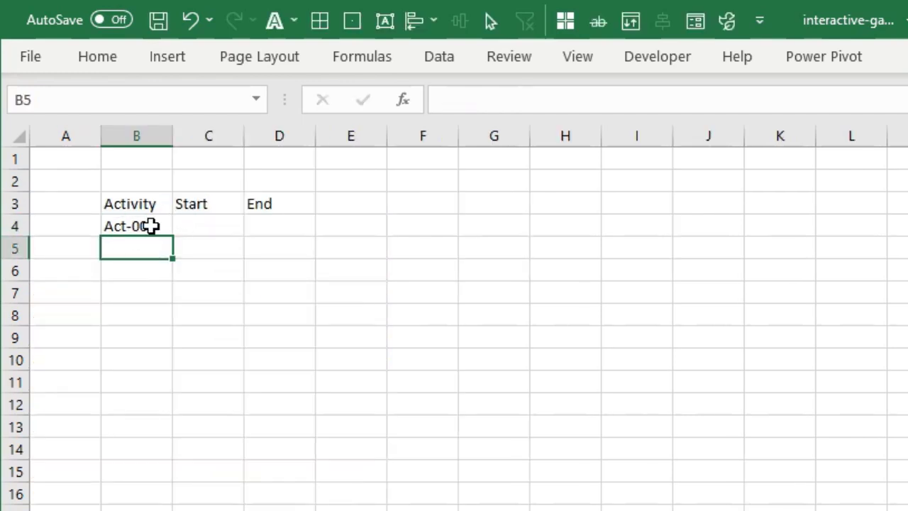
pyautogui.click(151, 225)
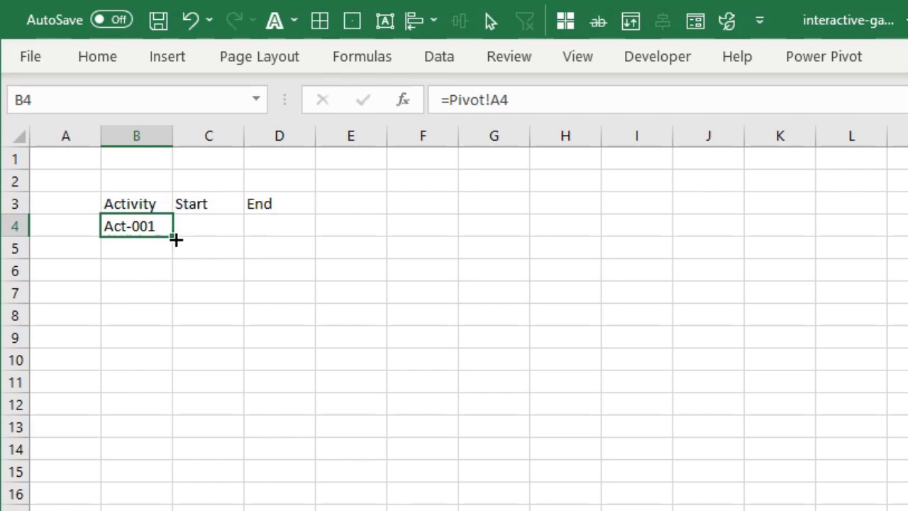
pyautogui.moveTo(176, 240)
pyautogui.mouseDown()
pyautogui.moveTo(174, 333)
pyautogui.moveTo(190, 323)
pyautogui.moveTo(186, 237)
pyautogui.mouseUp()
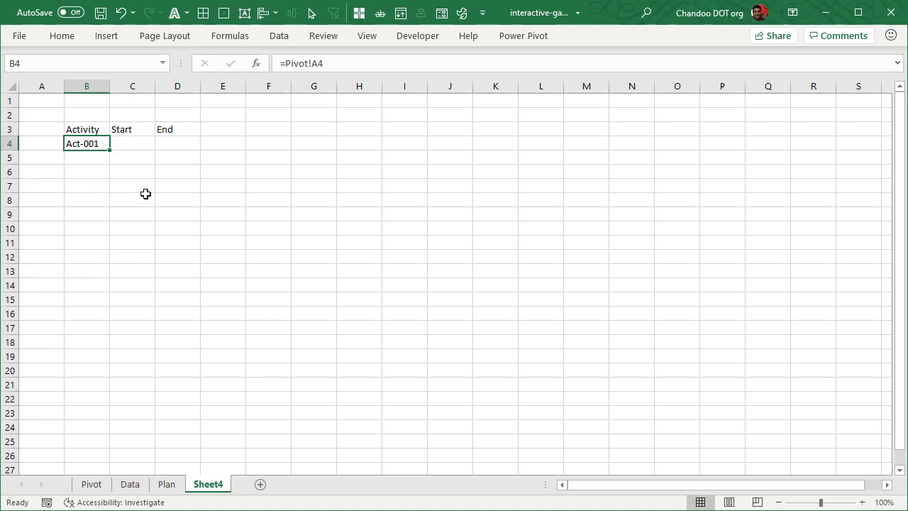
# Copy the B4 activity link down column B to row 42.
pyautogui.click(166, 484)
pyautogui.scroll(-9, 89, 197)
pyautogui.scroll(-20, 89, 197)
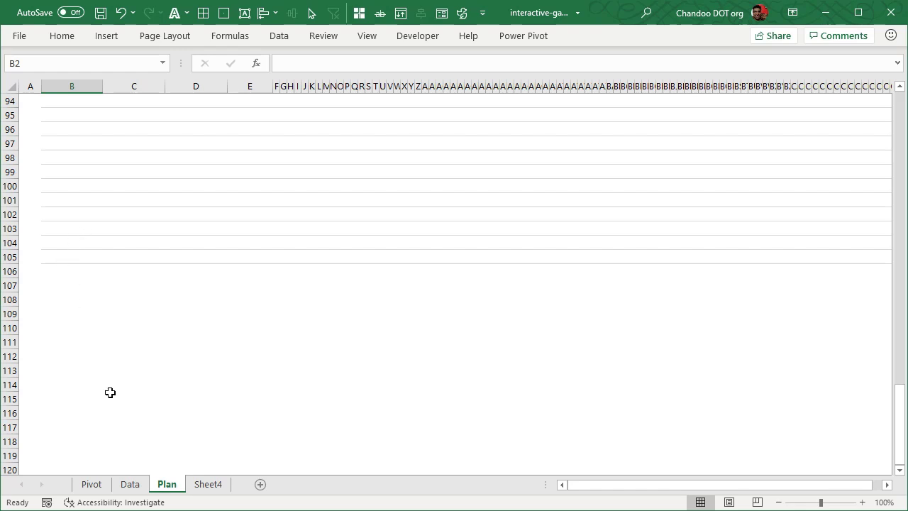
pyautogui.click(207, 484)
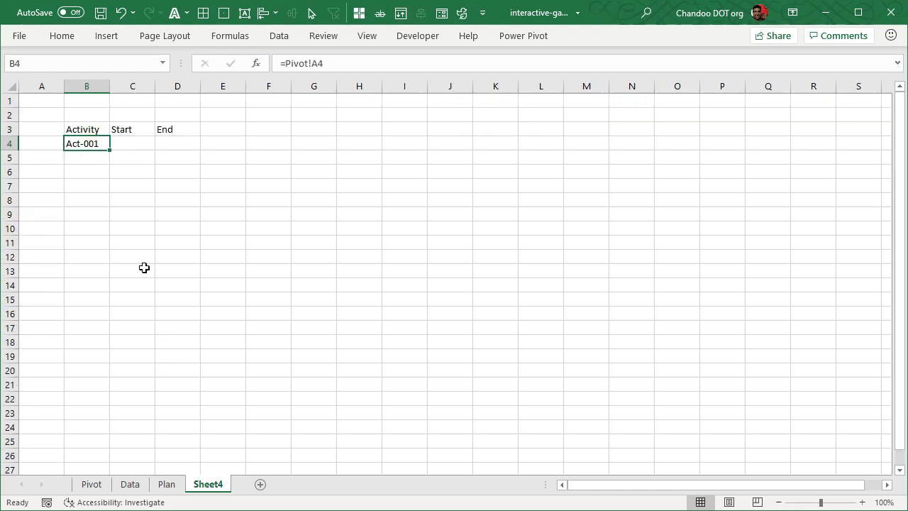
pyautogui.moveTo(110, 151); pyautogui.dragTo(103, 234)
pyautogui.scroll(10, 135, 270)
pyautogui.scroll(-6, 147, 299)
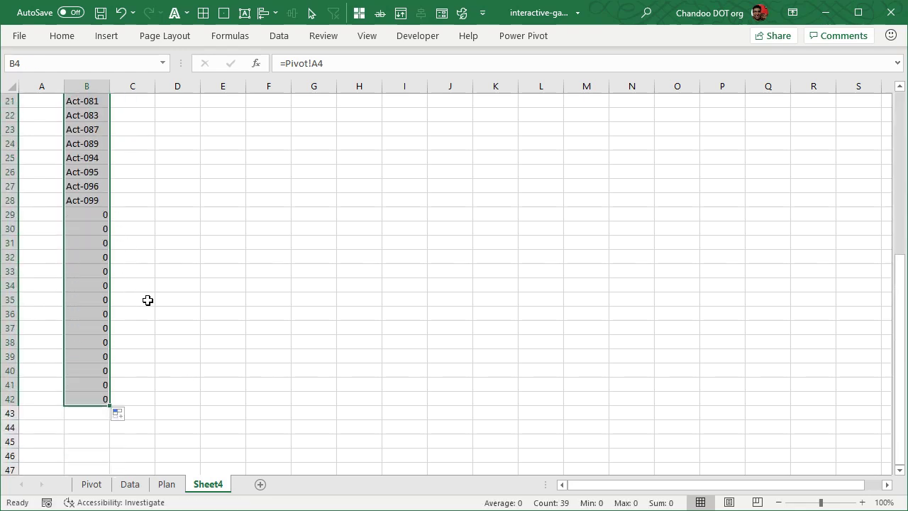
pyautogui.scroll(7, 147, 299)
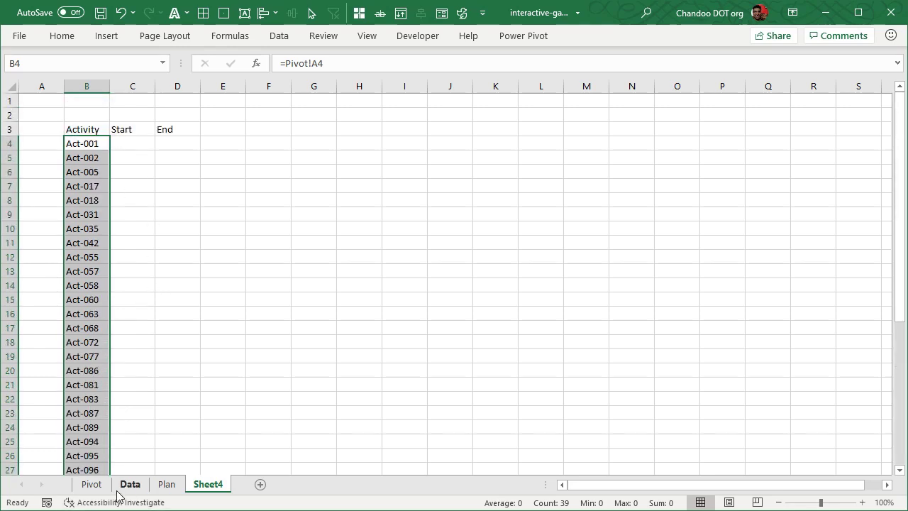
# Compare with the Plan sheet and select the cells showing 0 below the last activity.
pyautogui.click(167, 484)
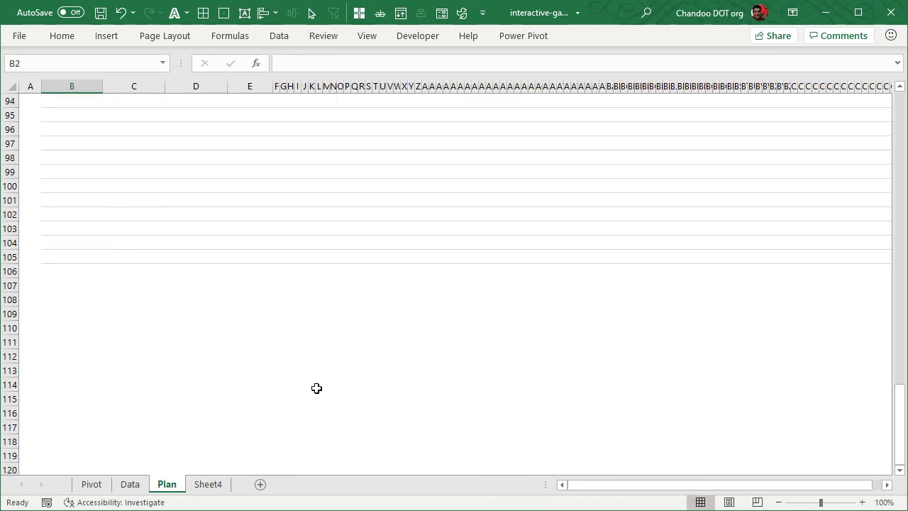
pyautogui.scroll(20, 426, 319)
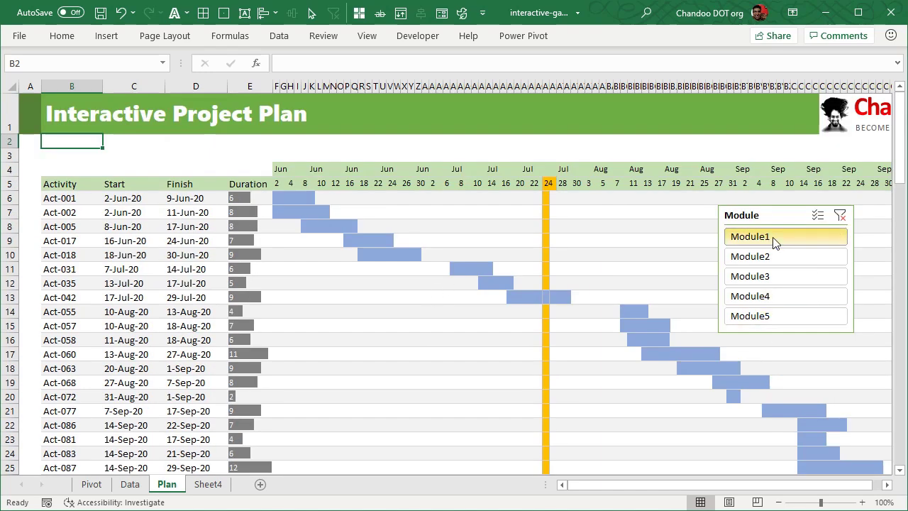
pyautogui.click(208, 484)
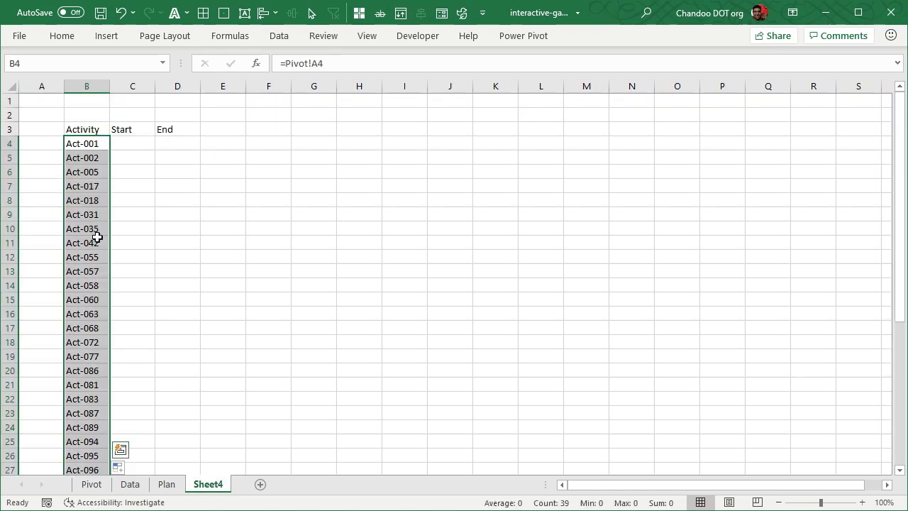
pyautogui.scroll(-7, 99, 234)
pyautogui.click(96, 186)
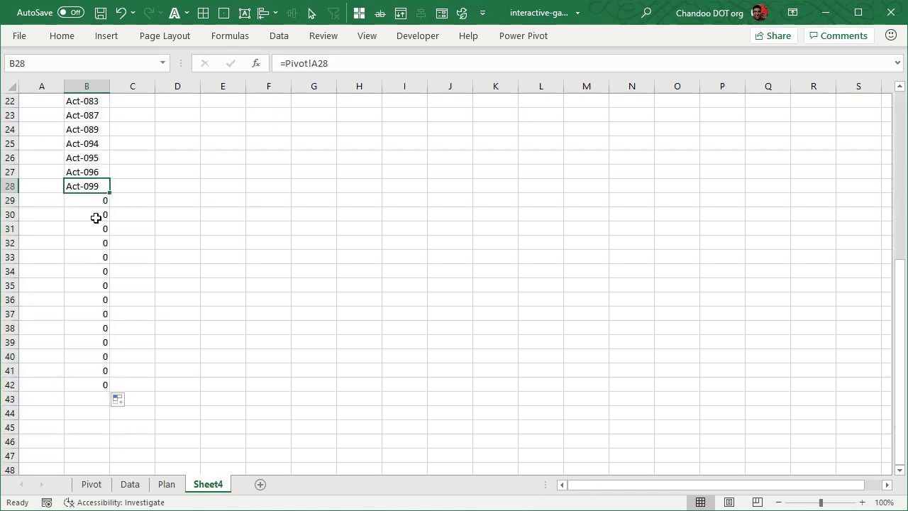
pyautogui.moveTo(96, 201); pyautogui.dragTo(99, 388)
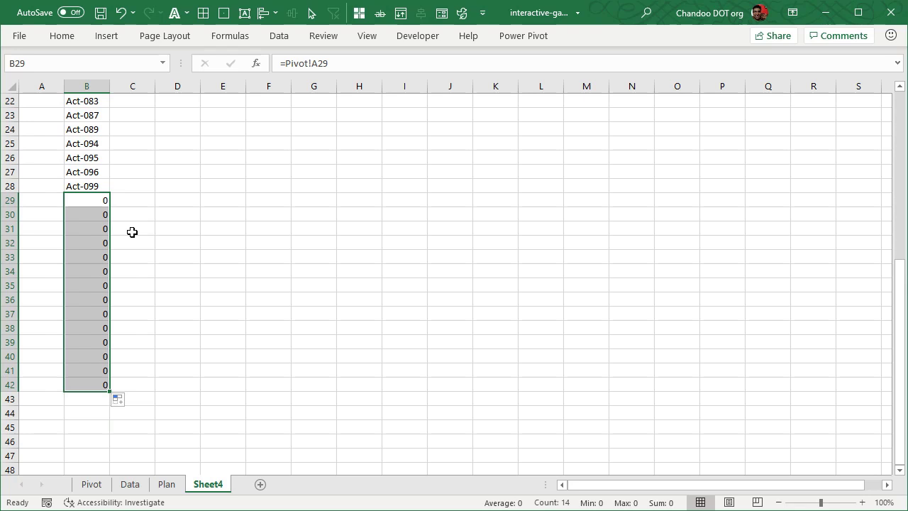
pyautogui.scroll(7, 128, 236)
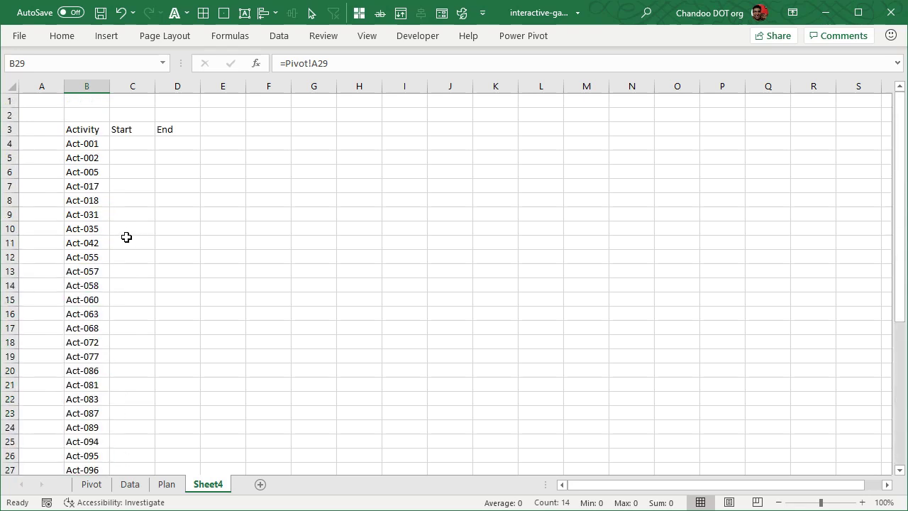
# Change B4 to =IF(Pivot!A4="","",Pivot!A4) so empty rows stay blank.
pyautogui.click(81, 142)
pyautogui.press('F2')
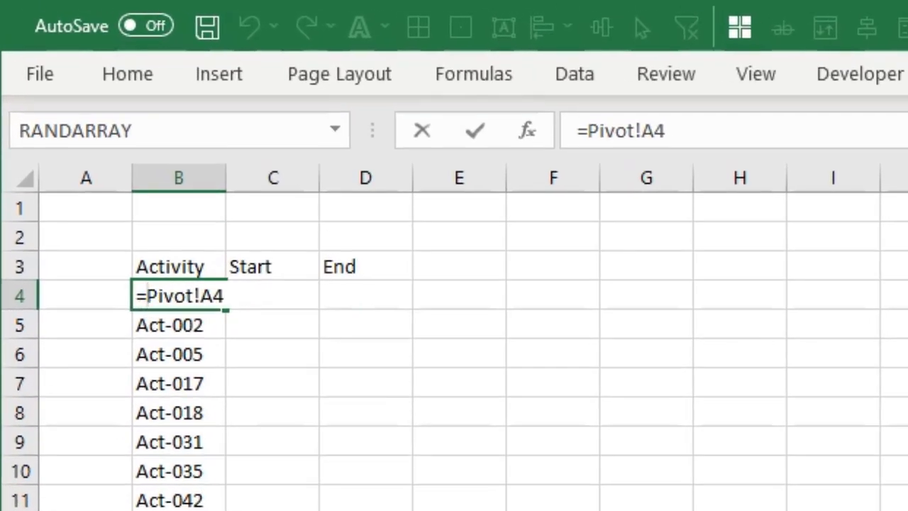
pyautogui.press('Right')
pyautogui.write('IF(')
pyautogui.press('End')
pyautogui.write('="","",')
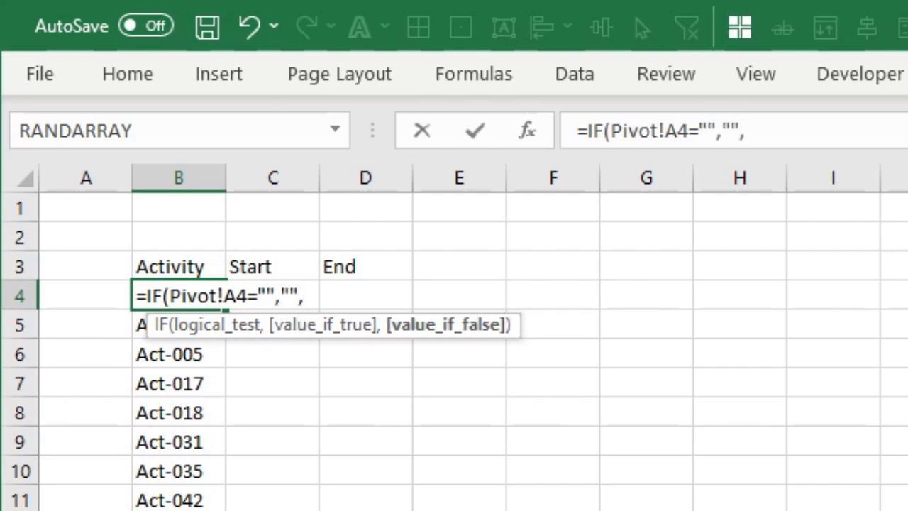
pyautogui.write('Piv')
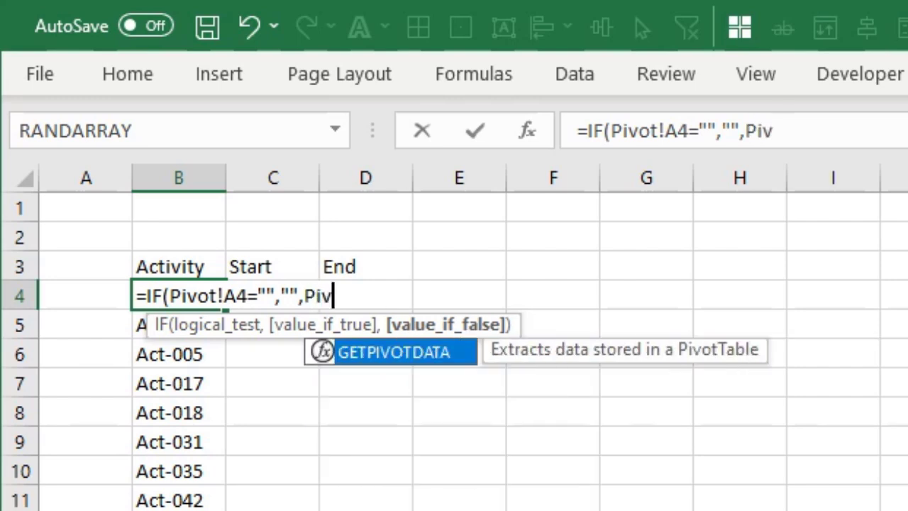
pyautogui.write('ot!')
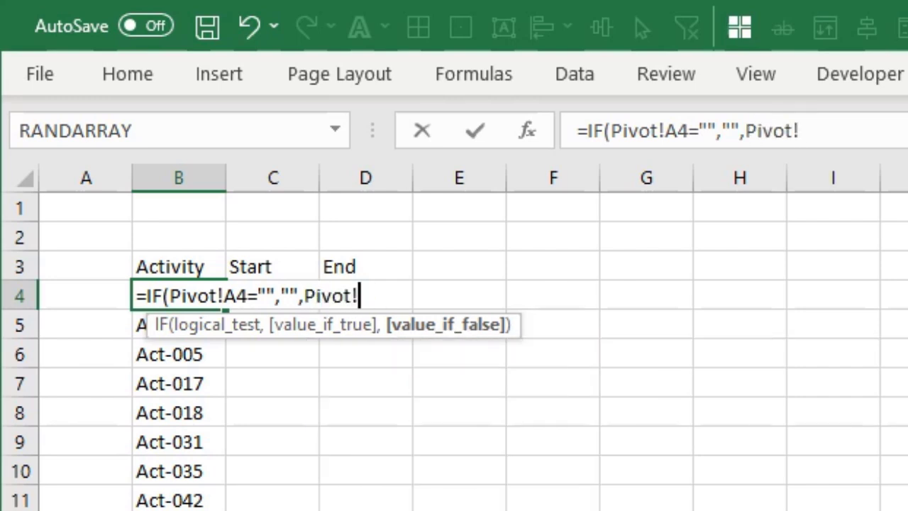
pyautogui.write('A4)')
pyautogui.press('Return')
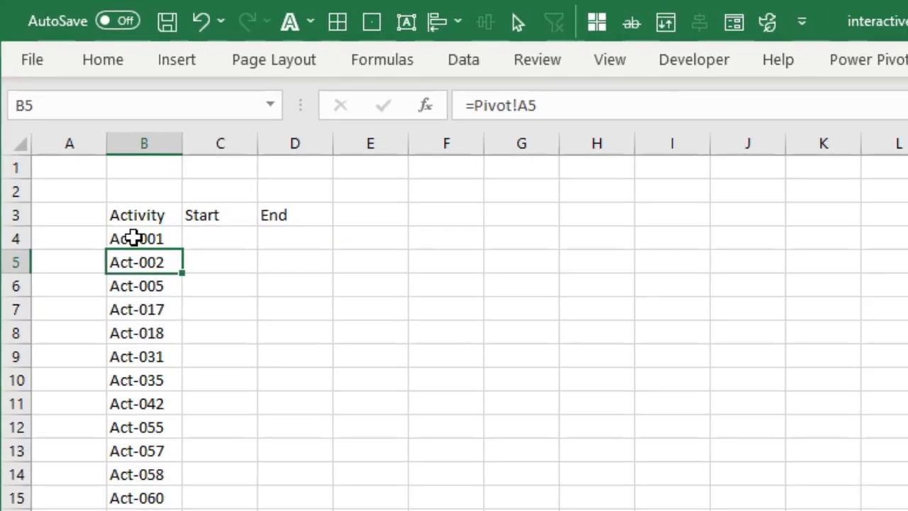
# Copy the blank-safe formula down column B and across into the Start and End columns.
pyautogui.click(178, 296)
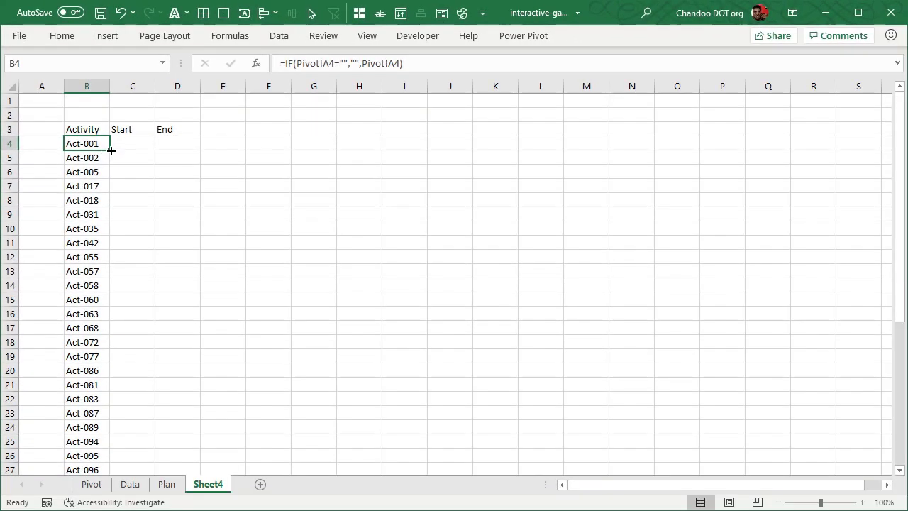
pyautogui.doubleClick(226, 310)
pyautogui.scroll(-10, 117, 199)
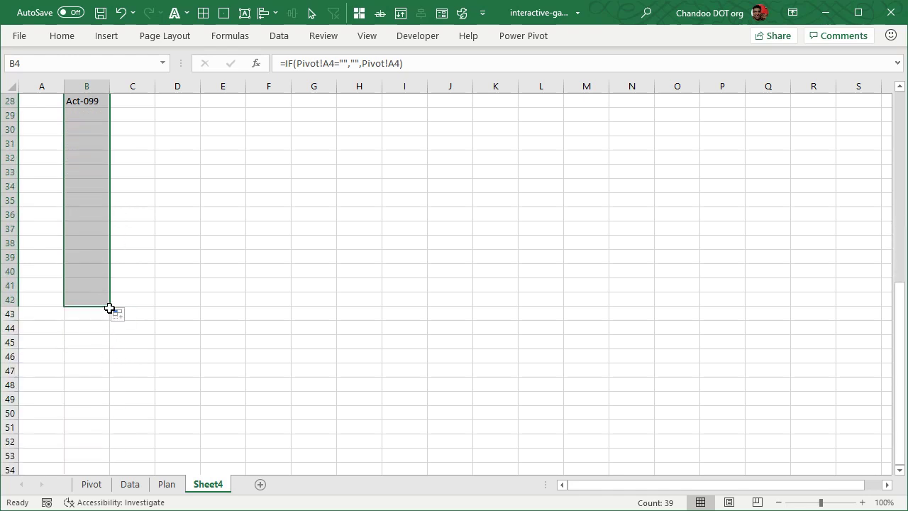
pyautogui.moveTo(109, 307); pyautogui.dragTo(206, 304)
pyautogui.scroll(9, 220, 291)
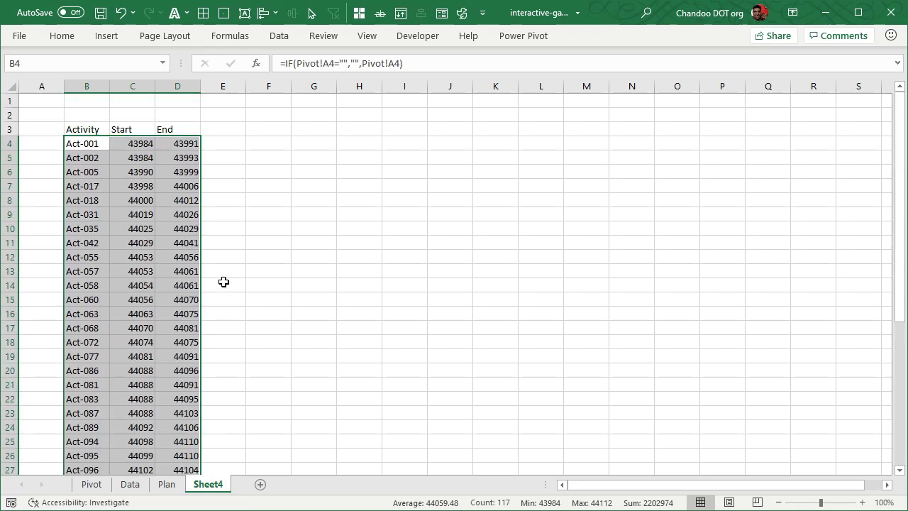
pyautogui.scroll(-1, 136, 128)
pyautogui.scroll(1, 136, 142)
# Format Start and End values in C4:D42 as dates in the 14-Mar-12 style.
pyautogui.click(136, 144)
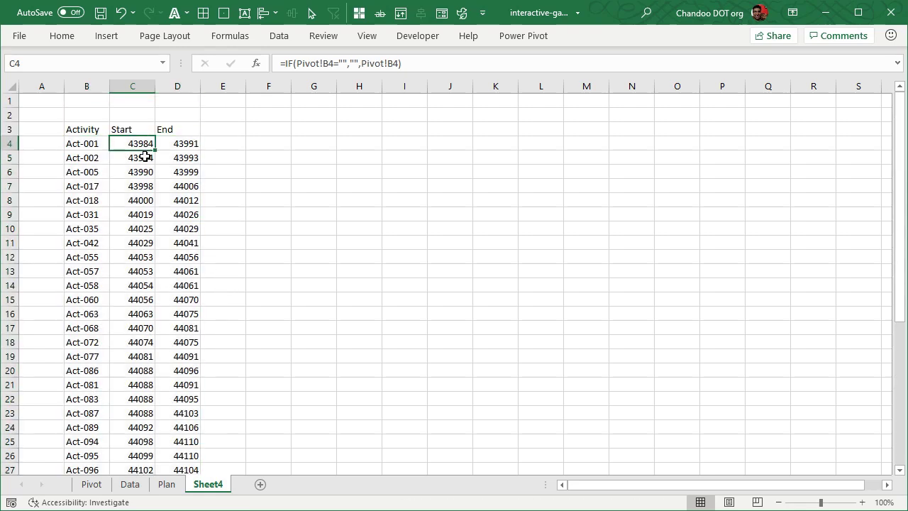
pyautogui.hotkey('ctrl', 'shift', 'Down')
pyautogui.hotkey('shift', 'Right')
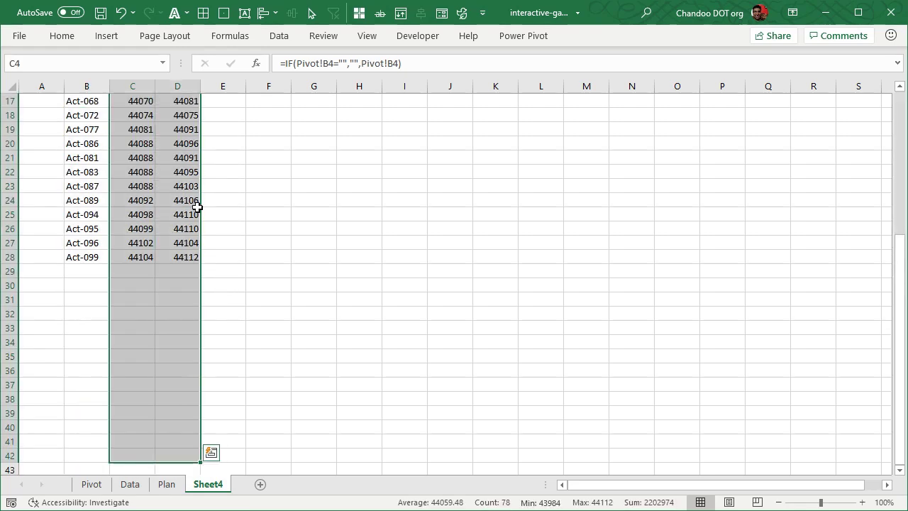
pyautogui.scroll(6, 202, 216)
pyautogui.hotkey('ctrl', '1')
pyautogui.moveTo(785, 162); pyautogui.dragTo(327, 115)
pyautogui.click(279, 139)
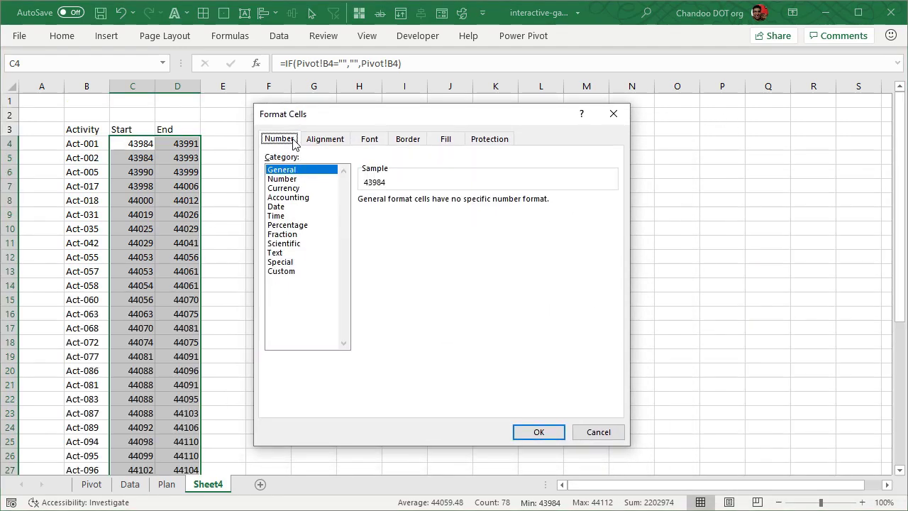
pyautogui.click(287, 197)
pyautogui.click(284, 207)
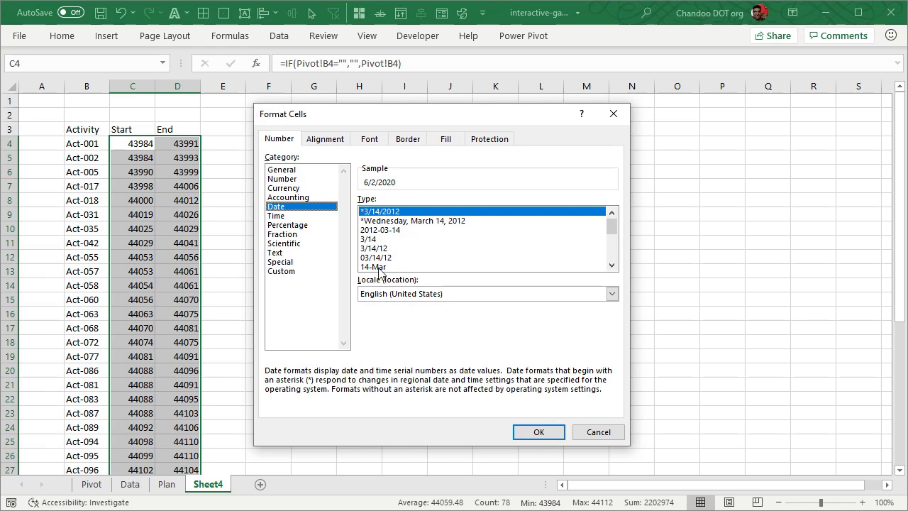
pyautogui.click(380, 268)
pyautogui.scroll(-2, 387, 241)
pyautogui.click(386, 231)
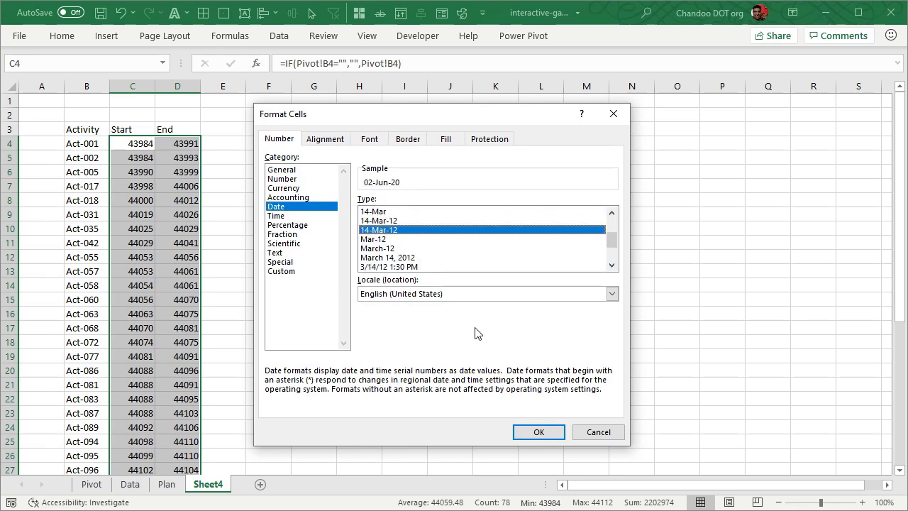
pyautogui.click(538, 432)
# Widen columns C:D and right-align the Start and End headers.
pyautogui.moveTo(147, 86); pyautogui.dragTo(175, 89)
pyautogui.click(257, 142)
pyautogui.click(152, 130)
pyautogui.moveTo(152, 130); pyautogui.dragTo(206, 130)
pyautogui.click(62, 36)
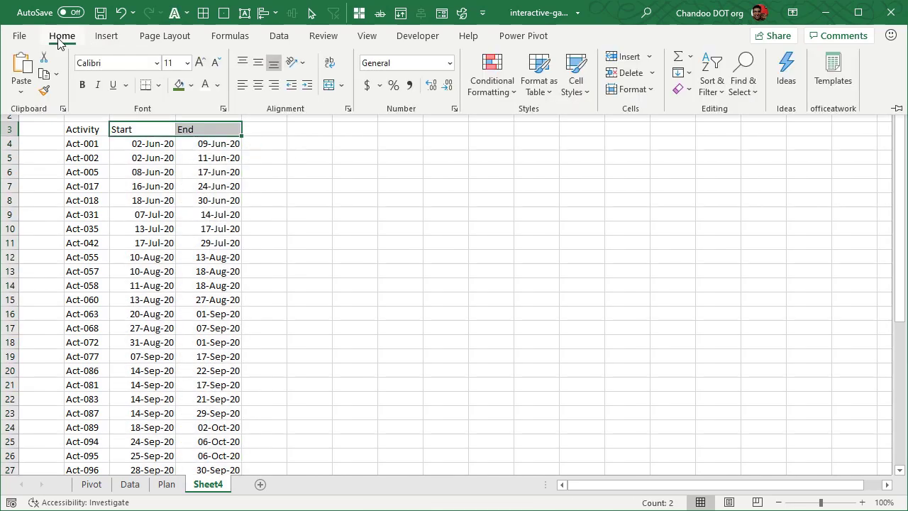
pyautogui.click(271, 88)
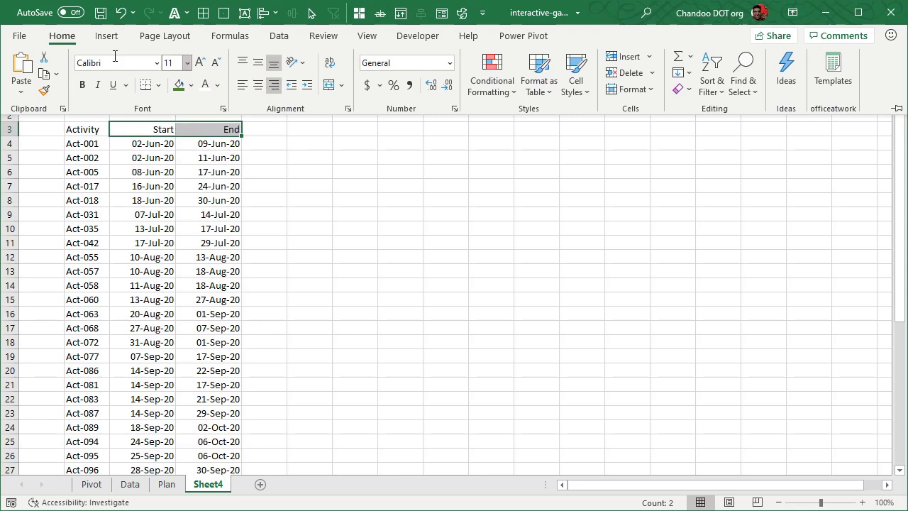
pyautogui.doubleClick(61, 37)
# Add a Duration header in E3 and enter =NETWORKDAYS(C4,D4) in E4.
pyautogui.click(274, 195)
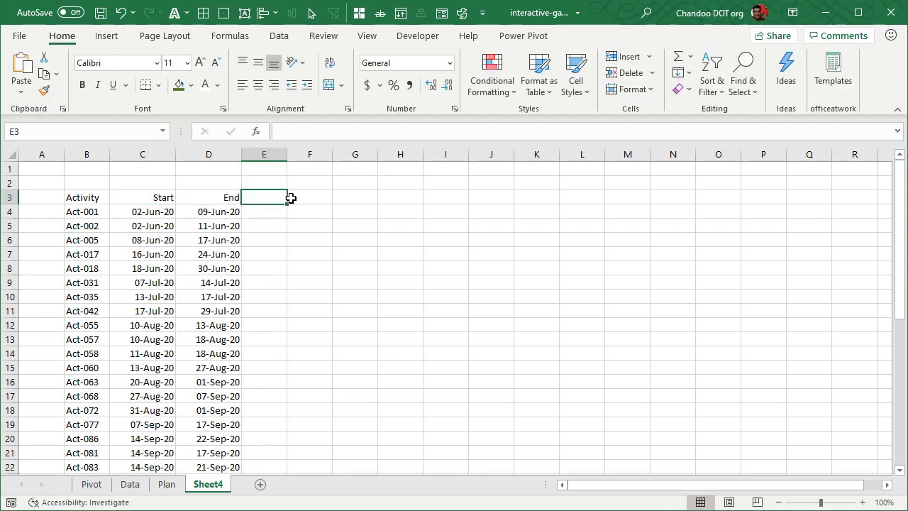
pyautogui.write('Duration')
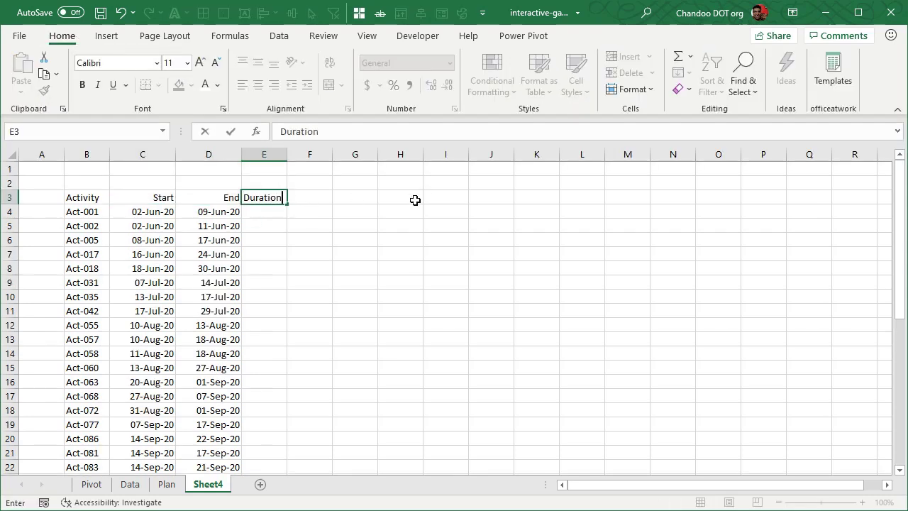
pyautogui.press('Return')
pyautogui.write('=')
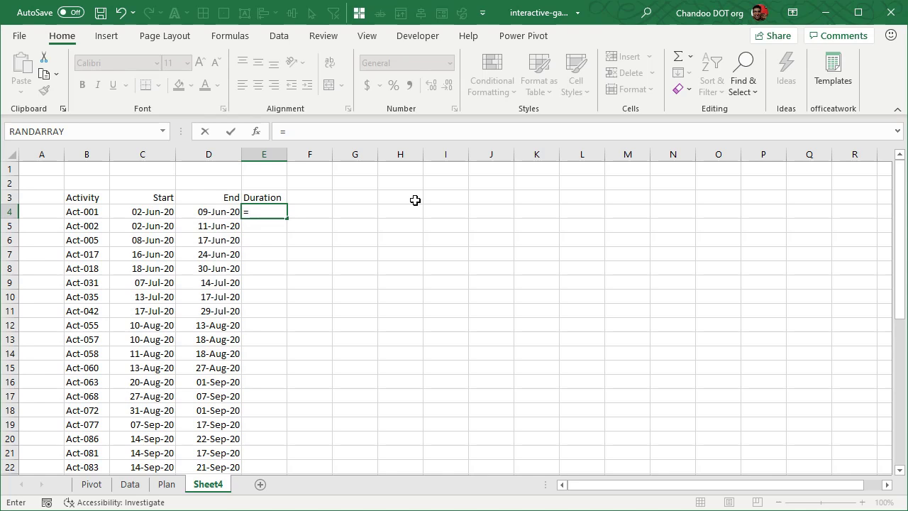
pyautogui.write('net')
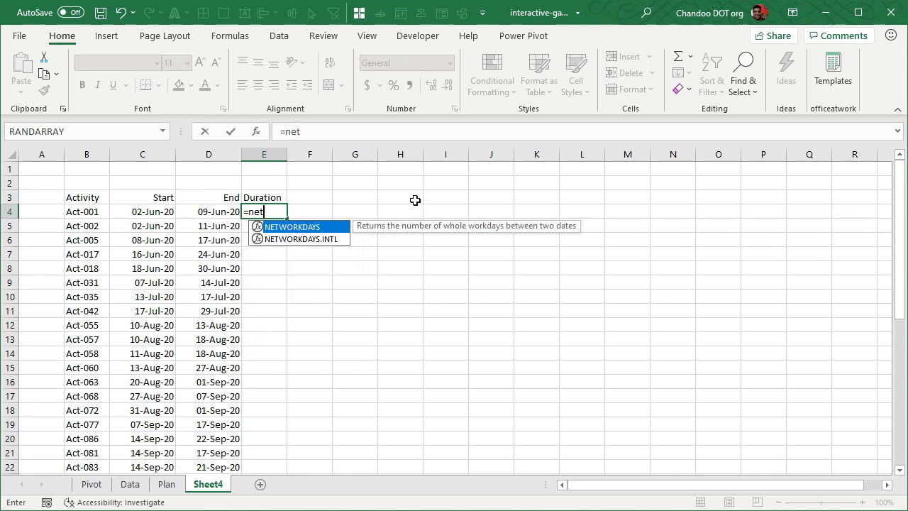
pyautogui.press('Down')
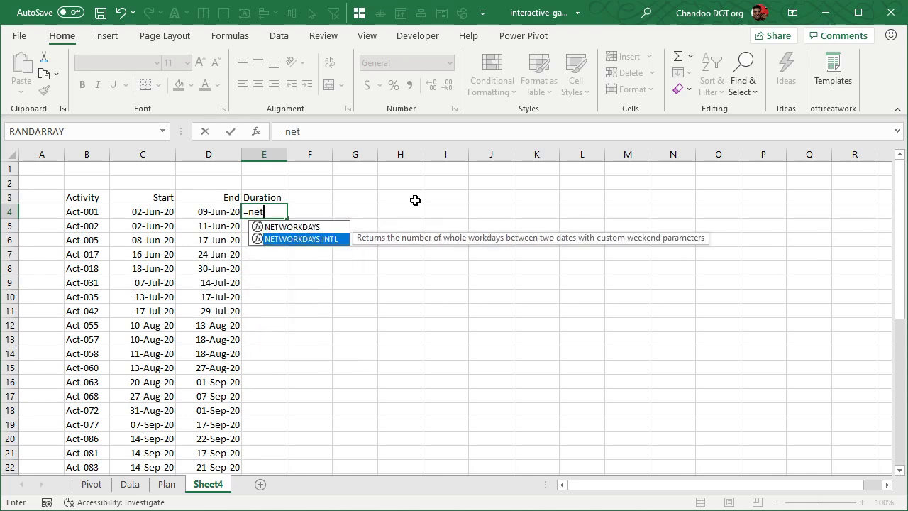
pyautogui.press('Up')
pyautogui.press('Tab')
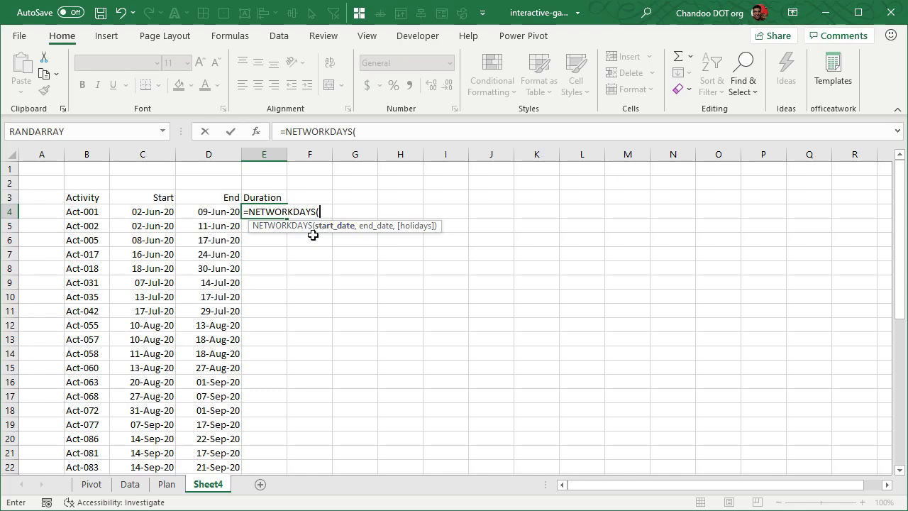
pyautogui.click(149, 212)
pyautogui.write(',')
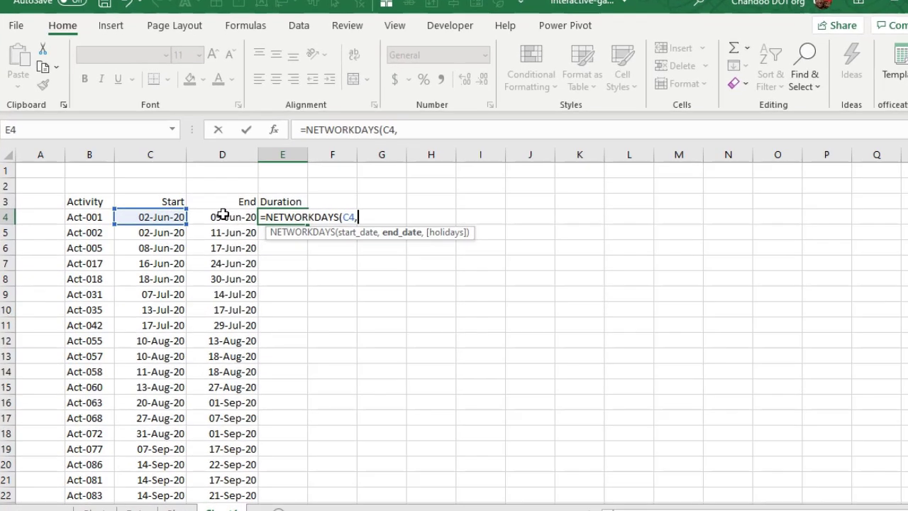
pyautogui.click(223, 215)
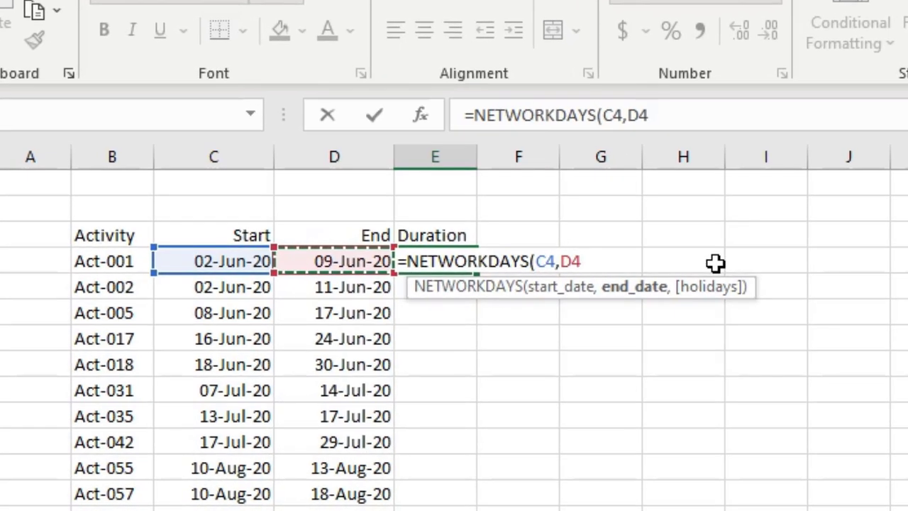
pyautogui.write(')')
pyautogui.press('Return')
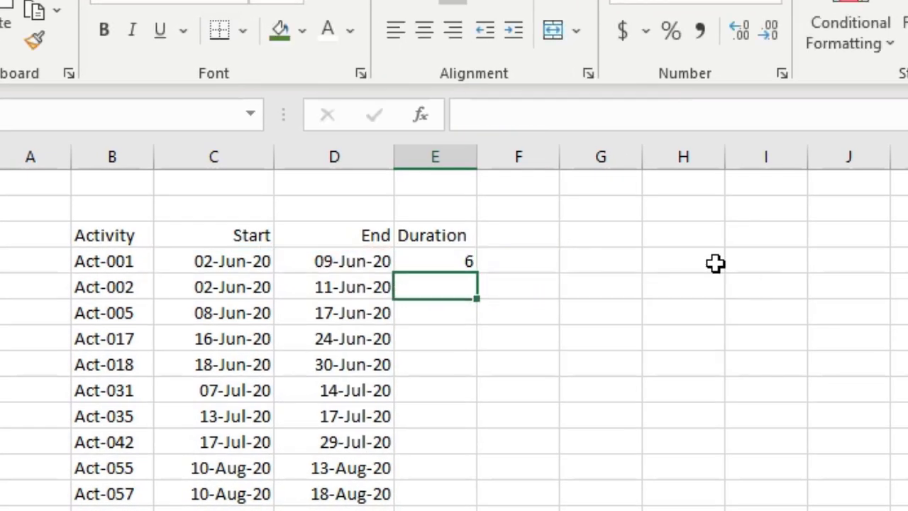
# Copy the duration formula down column E and spot the #VALUE! errors below the data.
pyautogui.click(435, 261)
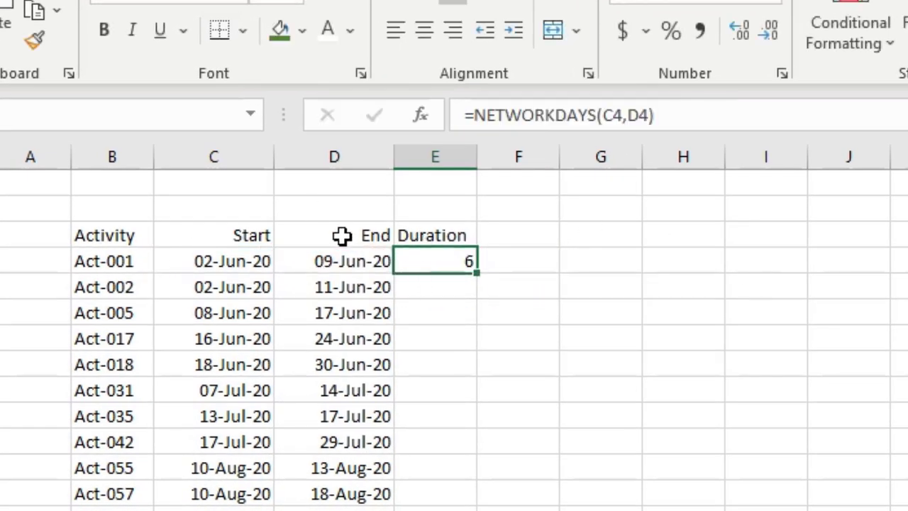
pyautogui.click(483, 271)
pyautogui.click(472, 268)
pyautogui.doubleClick(477, 274)
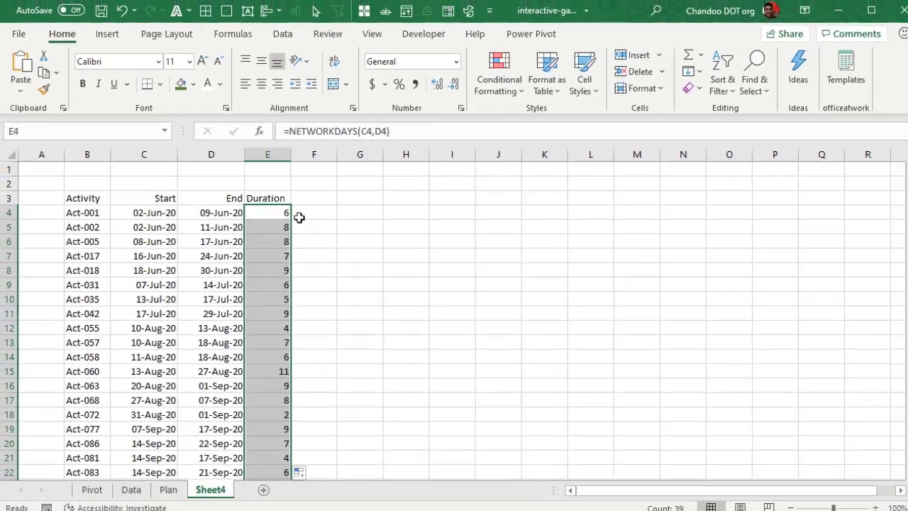
pyautogui.scroll(-7, 299, 218)
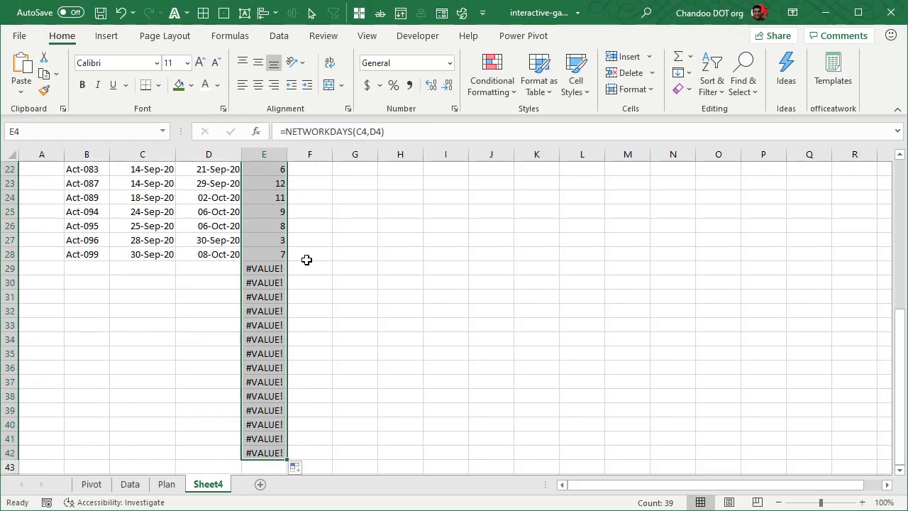
pyautogui.click(280, 272)
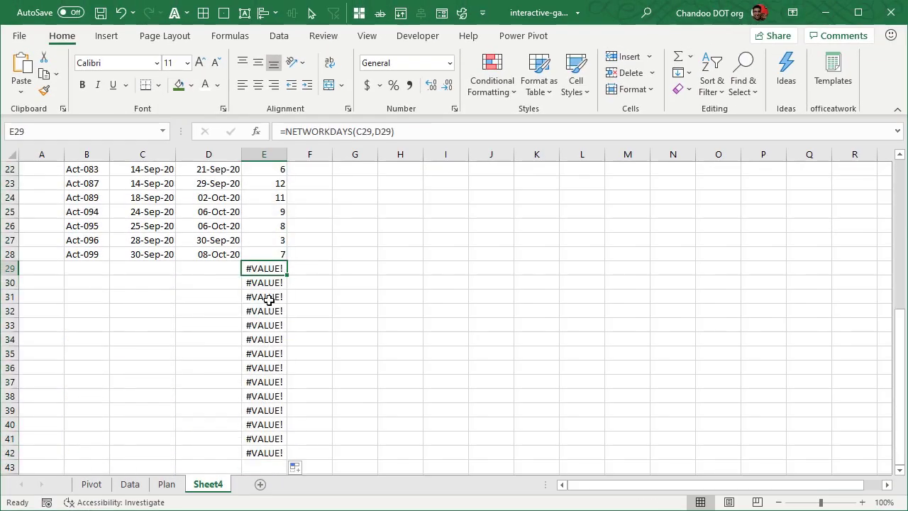
pyautogui.scroll(7, 281, 347)
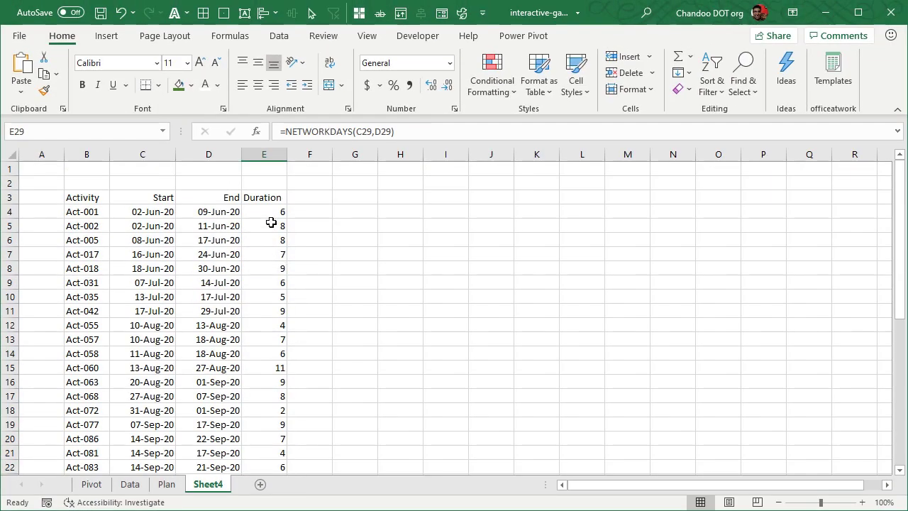
# Wrap E4 as =IFERROR(NETWORKDAYS(C4,D4),"") and refill it down column E.
pyautogui.click(270, 215)
pyautogui.press('F2')
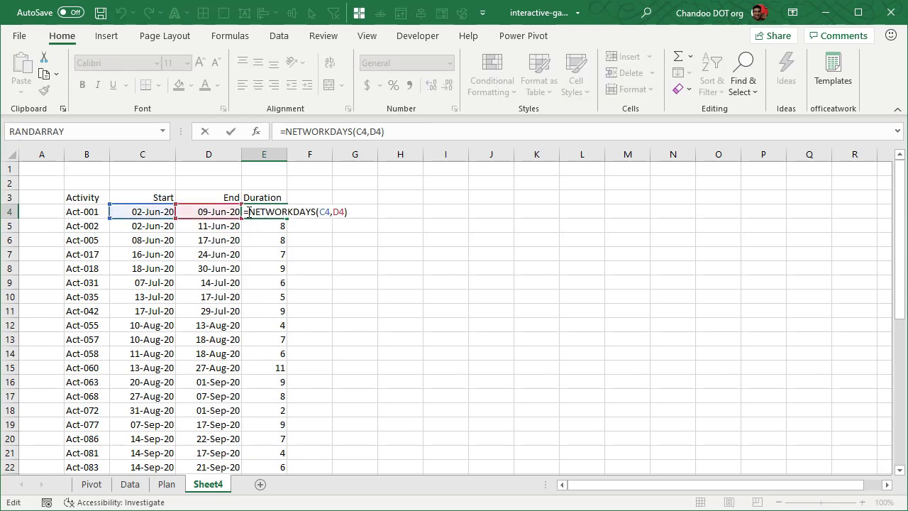
pyautogui.write('IF')
pyautogui.press('Down')
pyautogui.press('Tab')
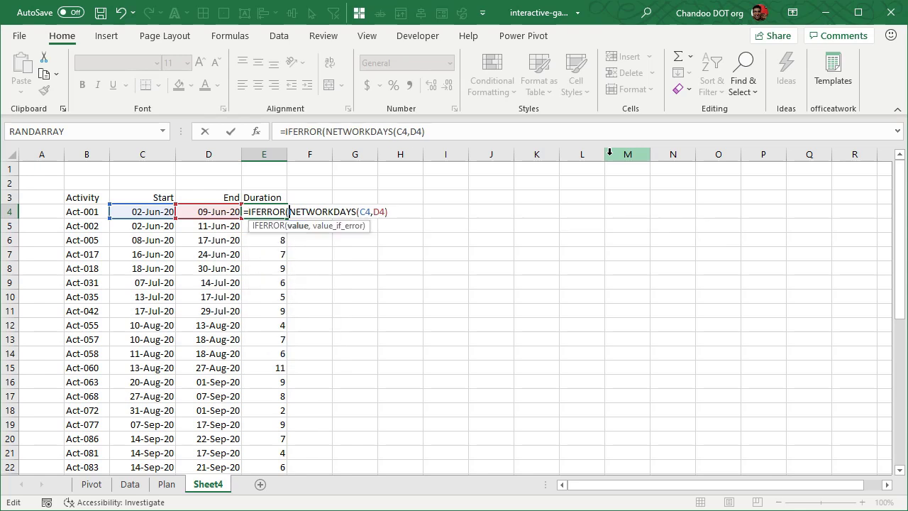
pyautogui.press('End')
pyautogui.write(',"")')
pyautogui.press('Return')
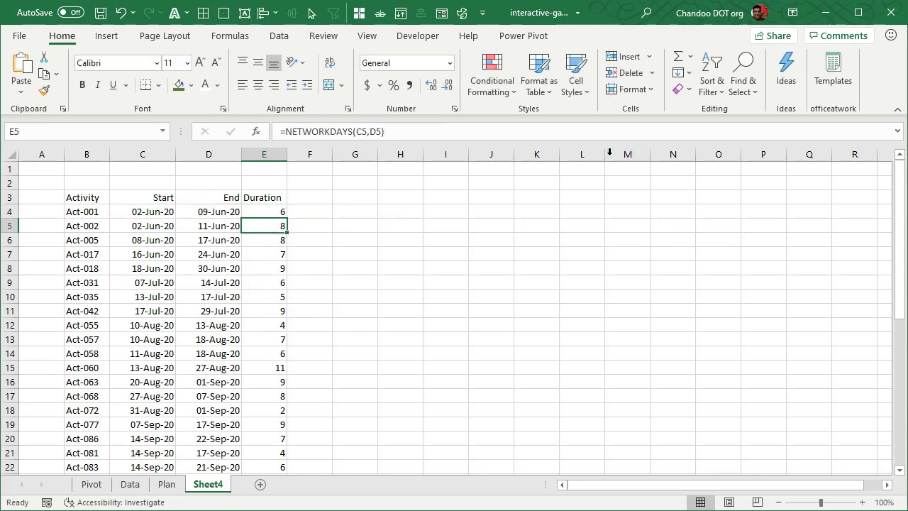
pyautogui.click(277, 212)
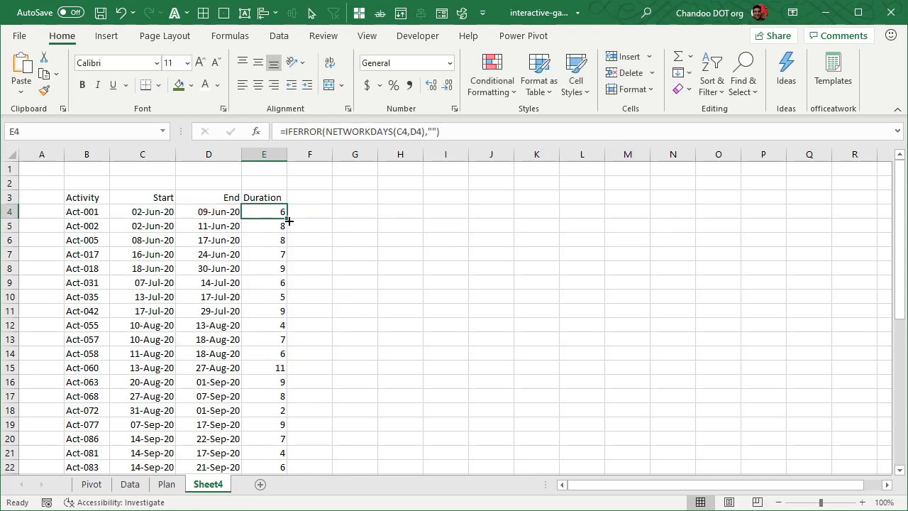
pyautogui.doubleClick(287, 218)
pyautogui.scroll(-7, 288, 246)
pyautogui.scroll(7, 284, 240)
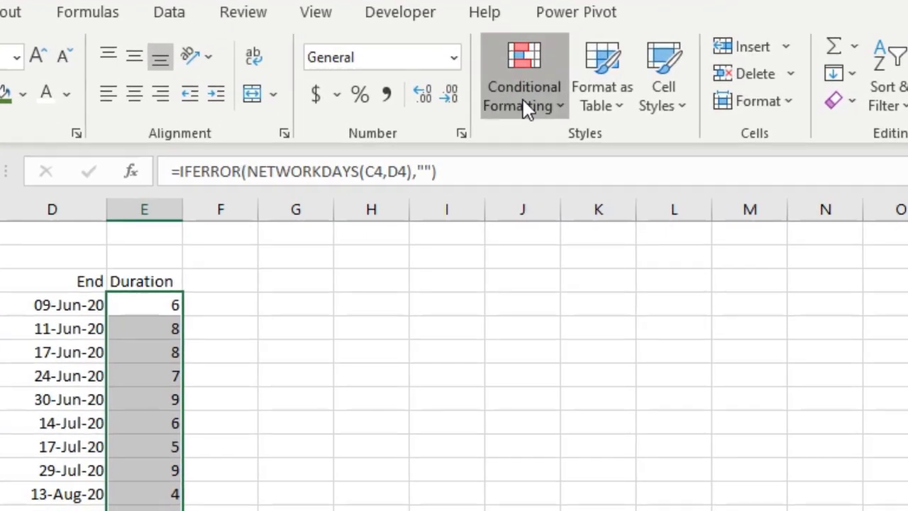
# Apply blue solid-fill data bars to the Duration values in E4:E42 and widen column E slightly.
pyautogui.click(491, 75)
pyautogui.moveTo(625, 284)
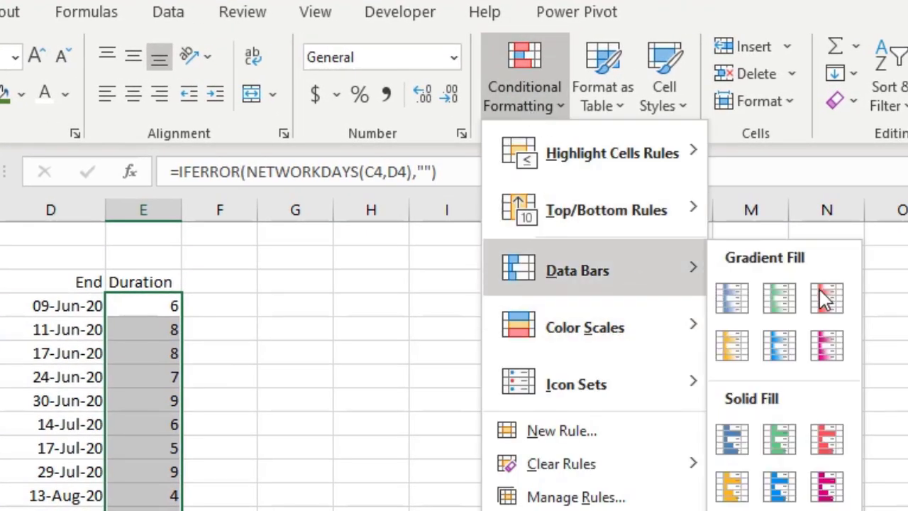
pyautogui.click(731, 437)
pyautogui.scroll(-3, 381, 327)
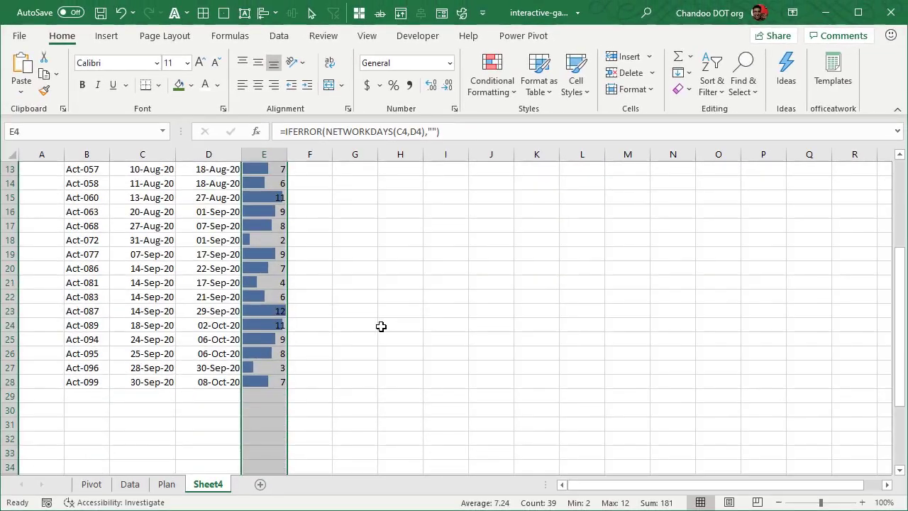
pyautogui.scroll(-4, 376, 332)
pyautogui.scroll(8, 369, 336)
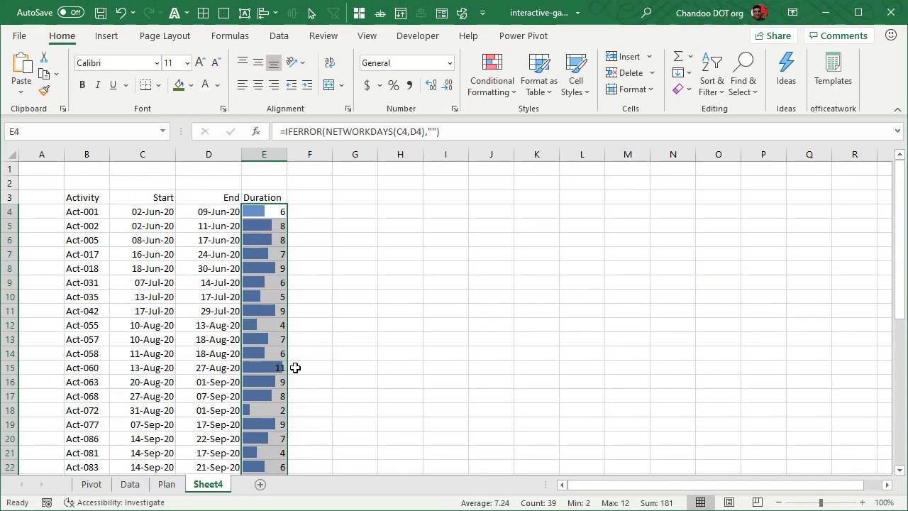
pyautogui.scroll(-1, 294, 366)
pyautogui.click(262, 325)
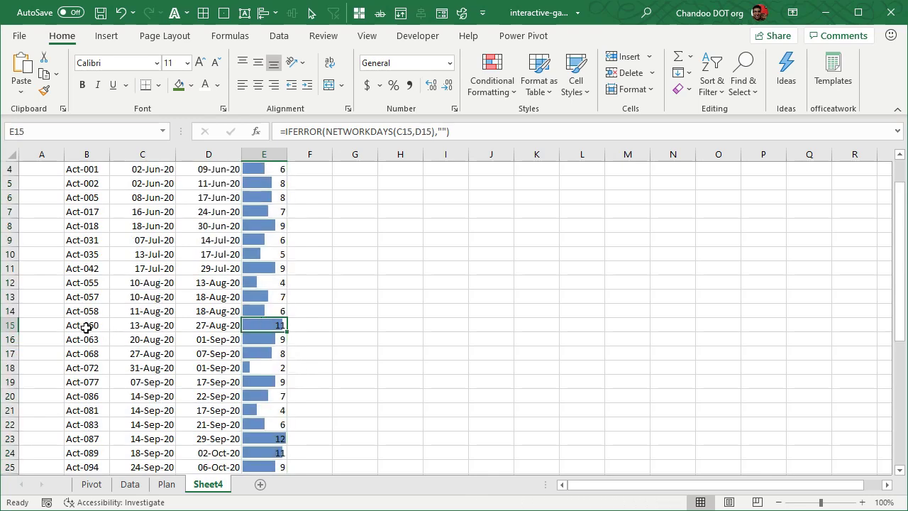
pyautogui.click(258, 278)
pyautogui.scroll(-4, 274, 420)
pyautogui.scroll(5, 272, 345)
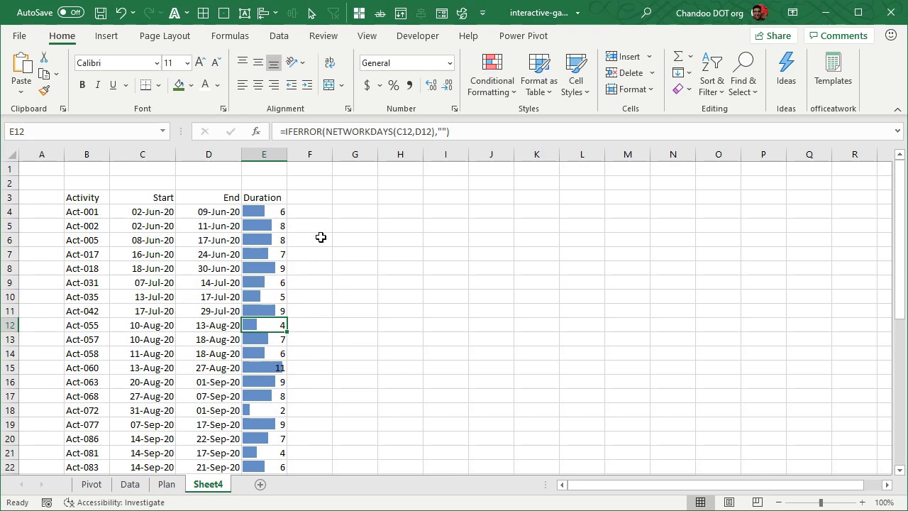
pyautogui.moveTo(287, 155); pyautogui.dragTo(291, 161)
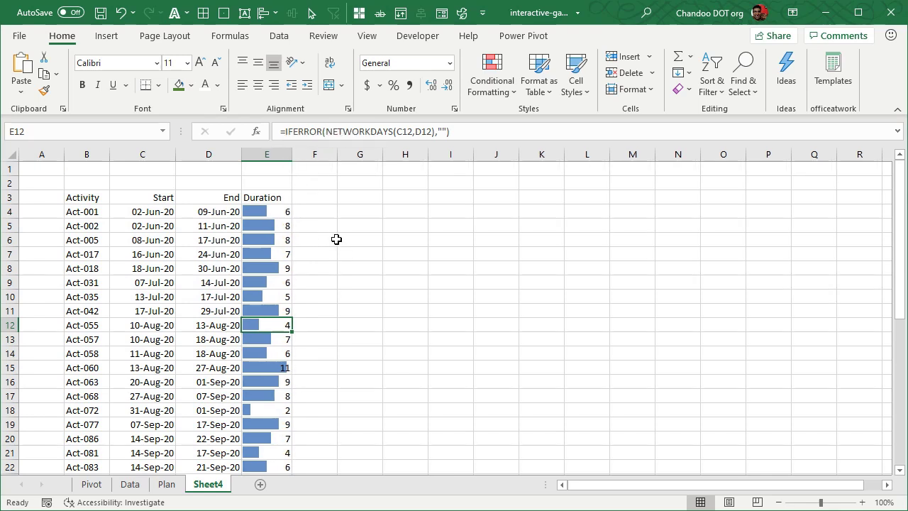
# Select columns F through CQ and narrow them into a thin daily timeline grid.
pyautogui.click(320, 195)
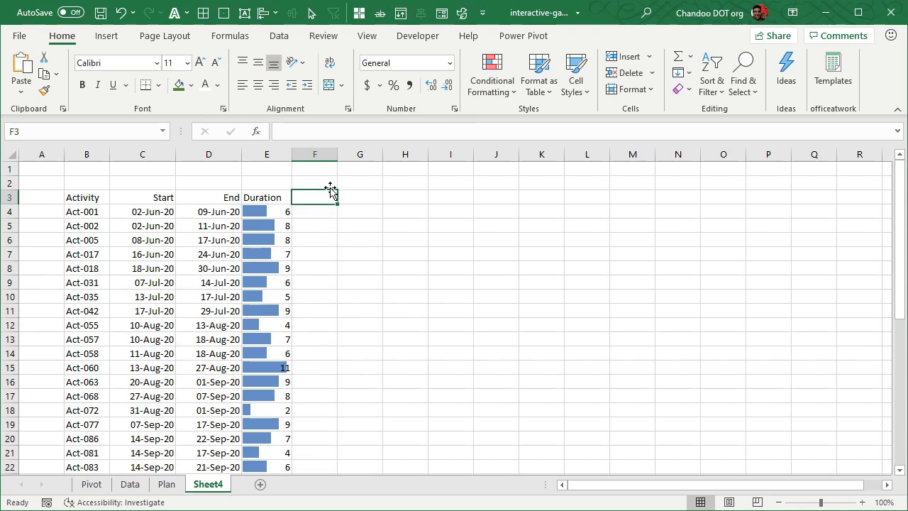
pyautogui.click(336, 187)
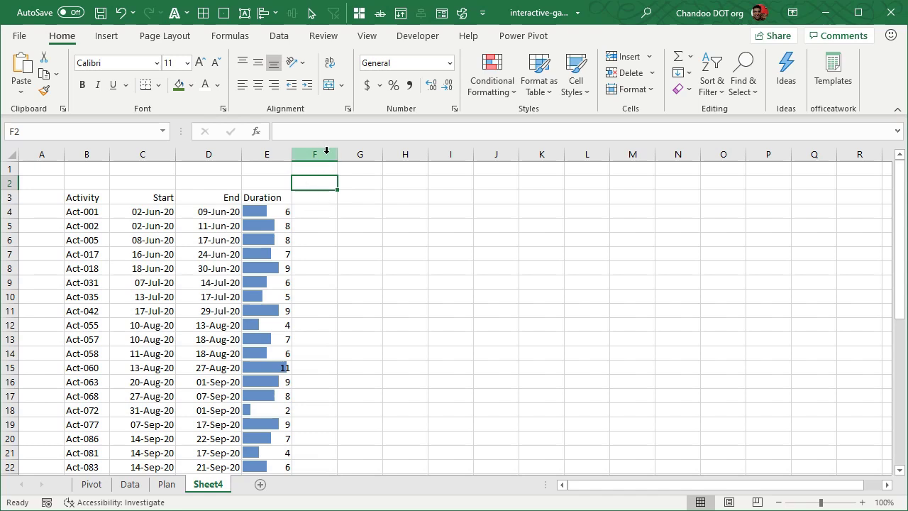
pyautogui.moveTo(309, 214); pyautogui.dragTo(796, 463)
pyautogui.click(320, 208)
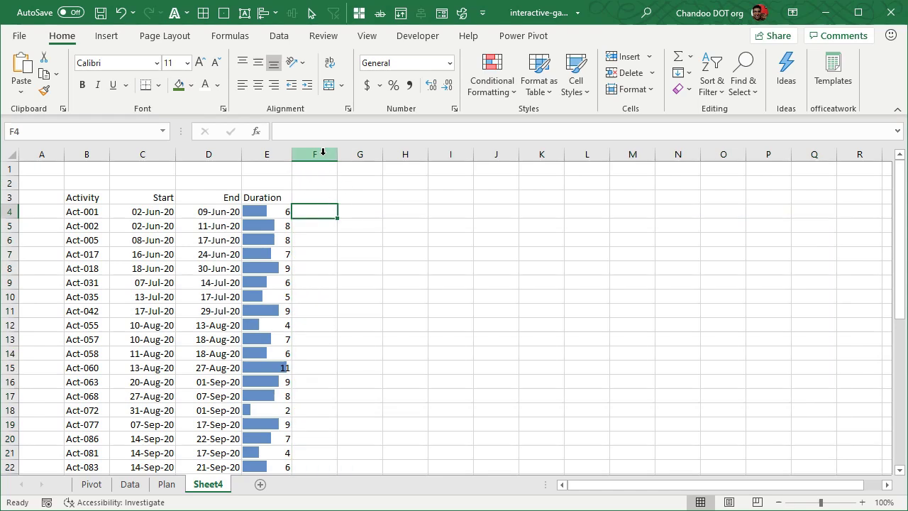
pyautogui.moveTo(314, 154); pyautogui.dragTo(322, 174)
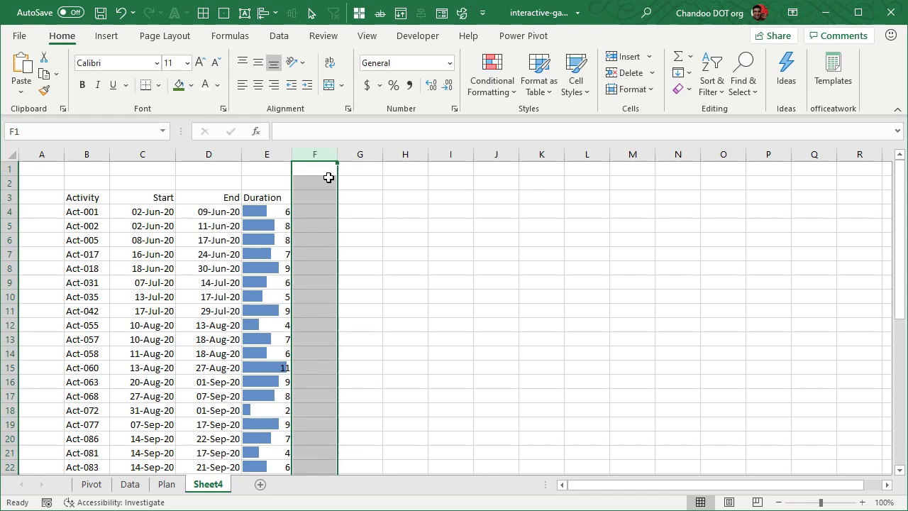
pyautogui.moveTo(325, 152); pyautogui.dragTo(549, 169)
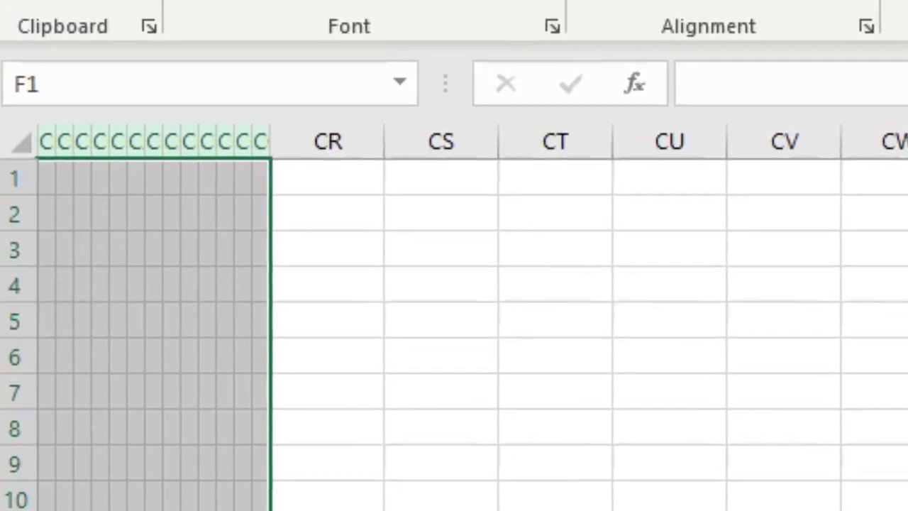
pyautogui.hscroll(-15, 454, 319)
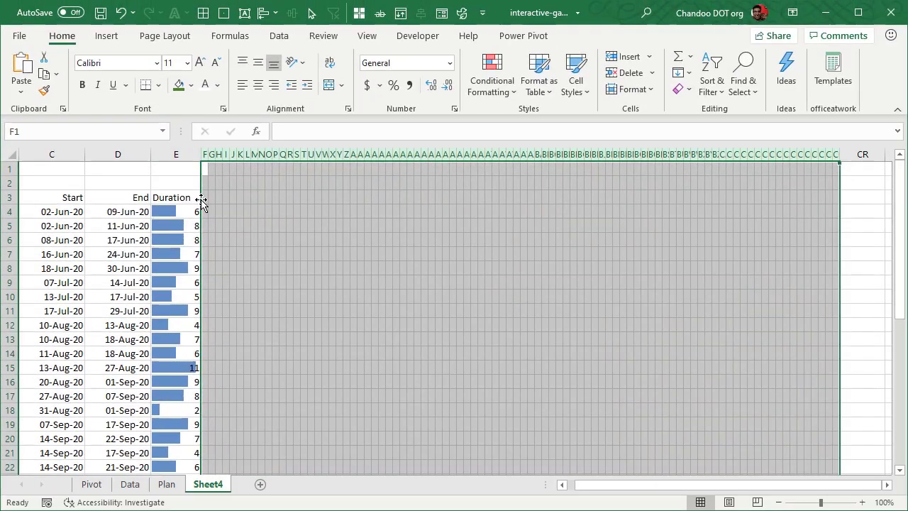
pyautogui.moveTo(205, 198); pyautogui.dragTo(839, 199)
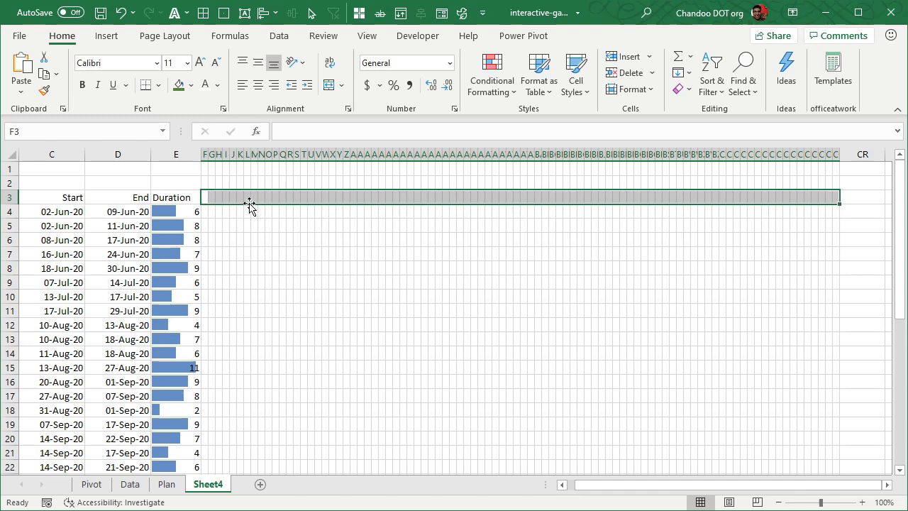
# Enter =MIN(data[Start Date]) in F2 as the timeline's first date.
pyautogui.click(207, 189)
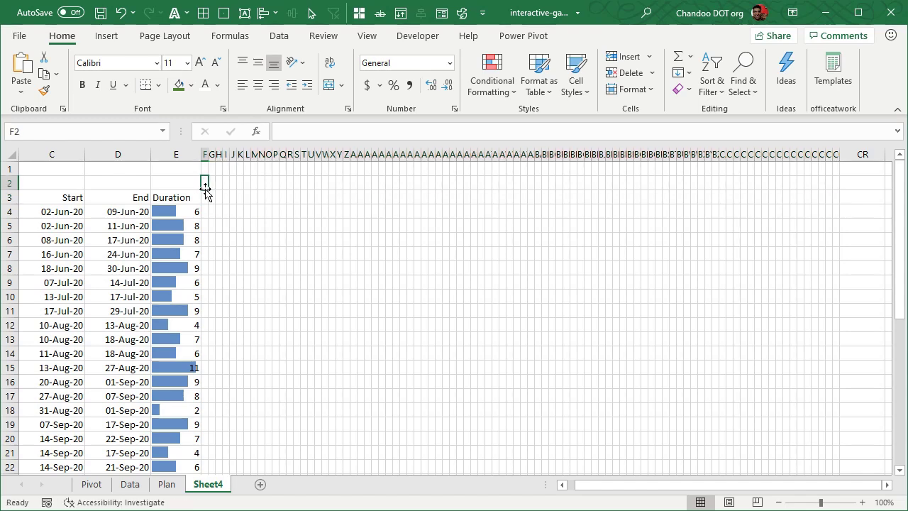
pyautogui.write('=')
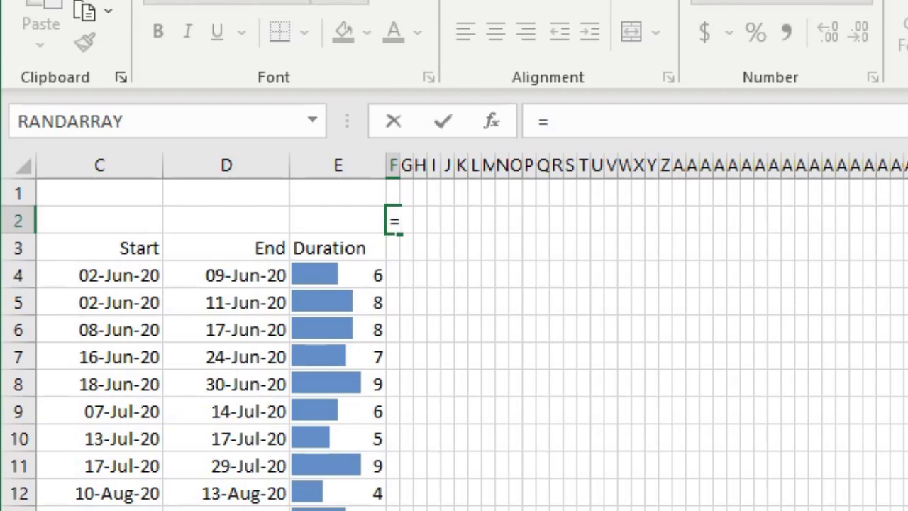
pyautogui.write('1')
pyautogui.press('BackSpace')
pyautogui.press('BackSpace')
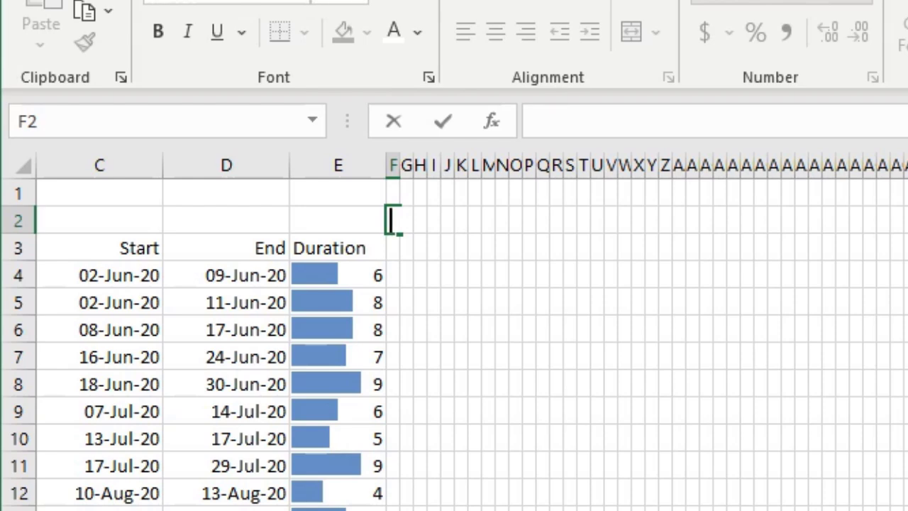
pyautogui.write('=min')
pyautogui.press('Tab')
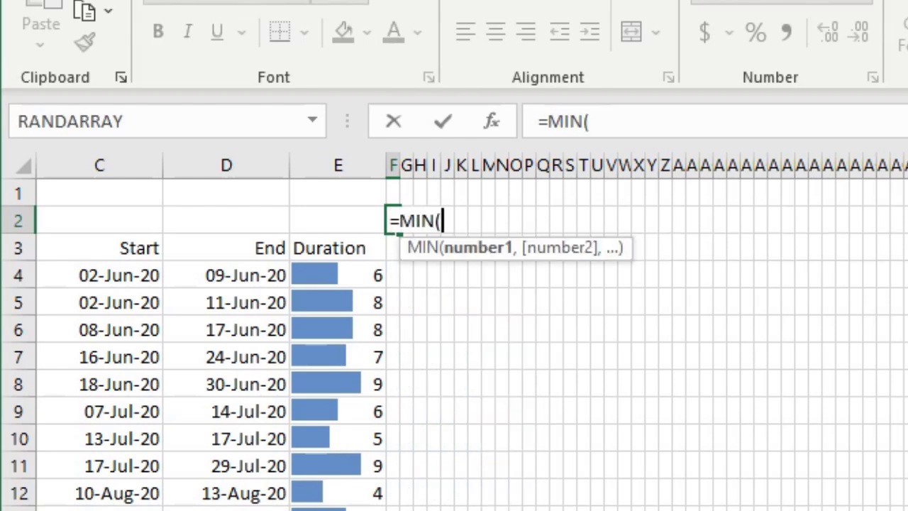
pyautogui.write('data[')
pyautogui.press('Down')
pyautogui.press('Down')
pyautogui.press('Down')
pyautogui.press('Tab')
pyautogui.write('])')
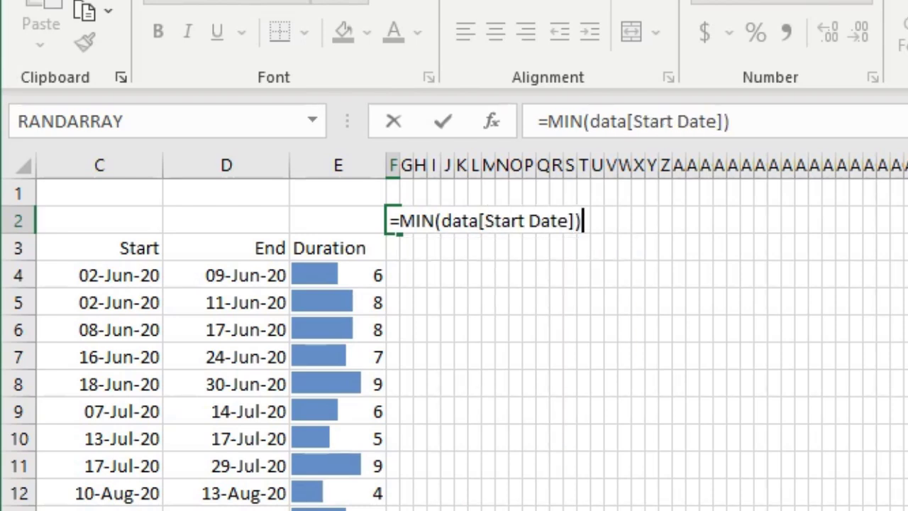
pyautogui.press('Return')
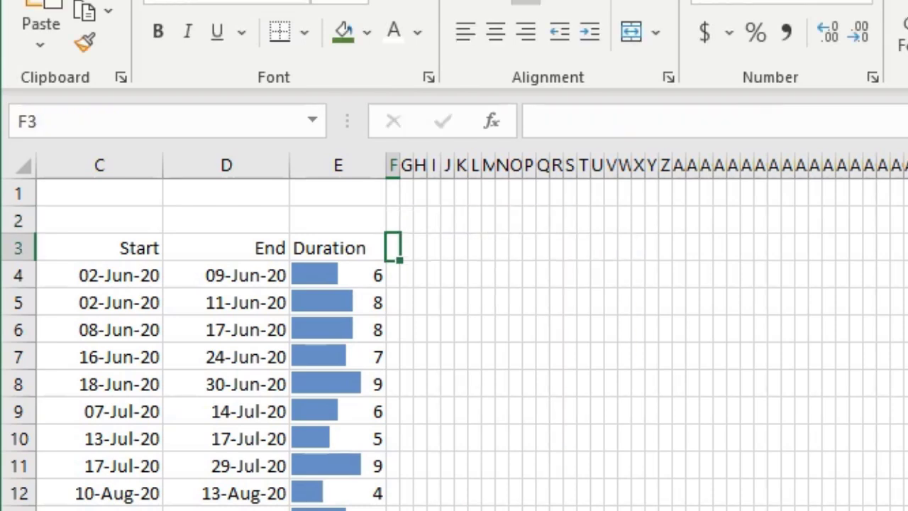
# Enter =F2+1 in G2 as the next day.
pyautogui.click(397, 218)
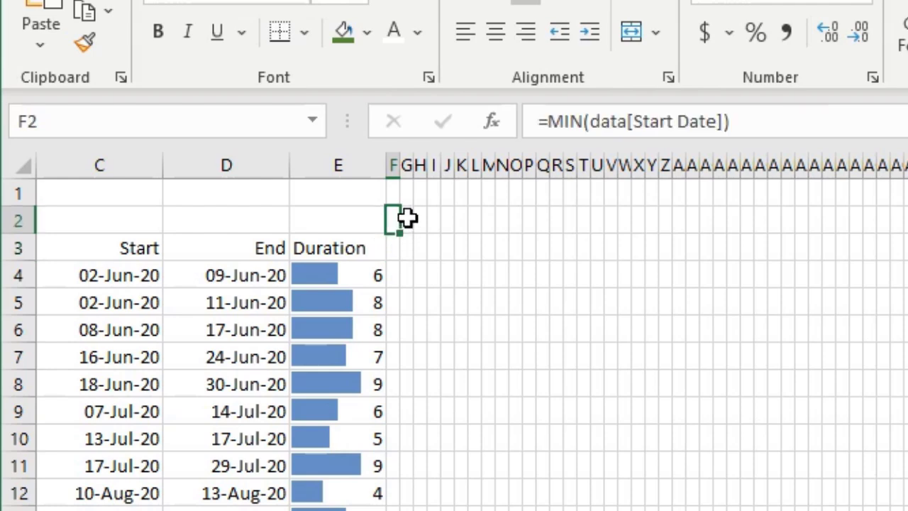
pyautogui.click(408, 218)
pyautogui.write('=')
pyautogui.press('Left')
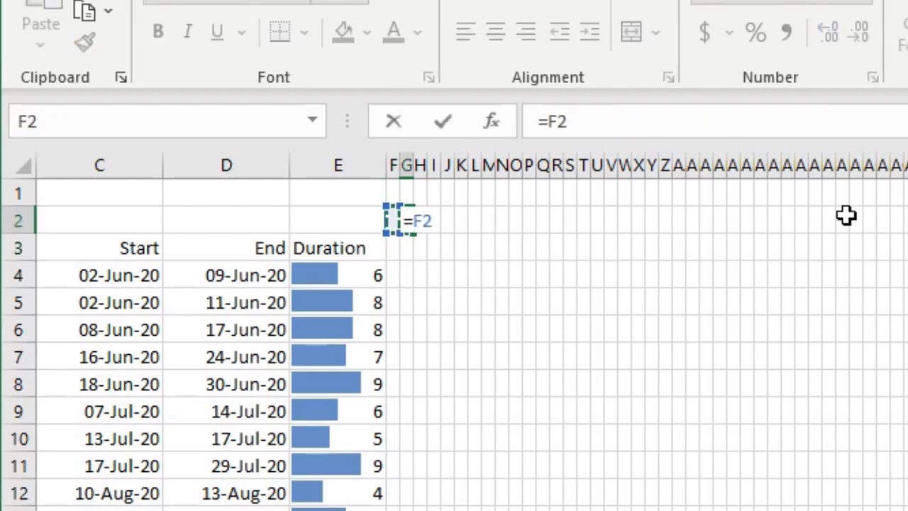
pyautogui.write('+1')
pyautogui.press('Return')
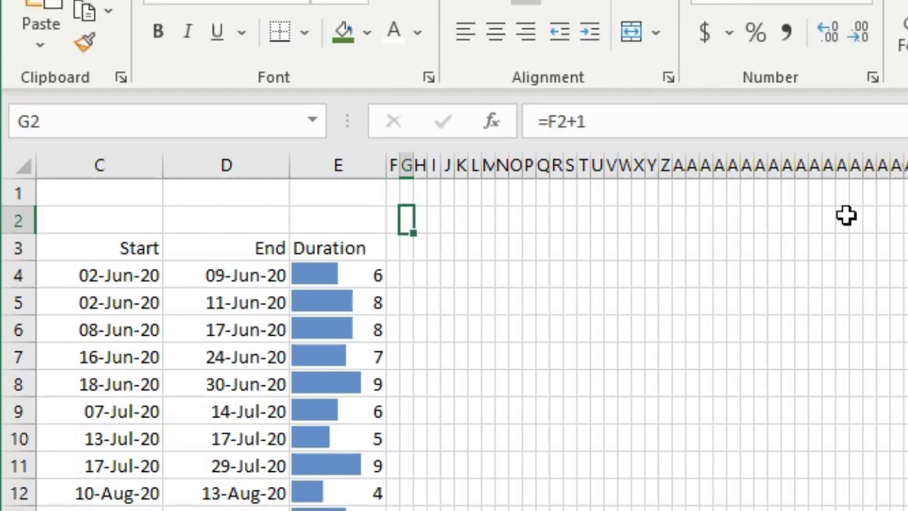
# Change G2's formula to =WORKDAY(F2,1) so weekends are skipped.
pyautogui.press('F2')
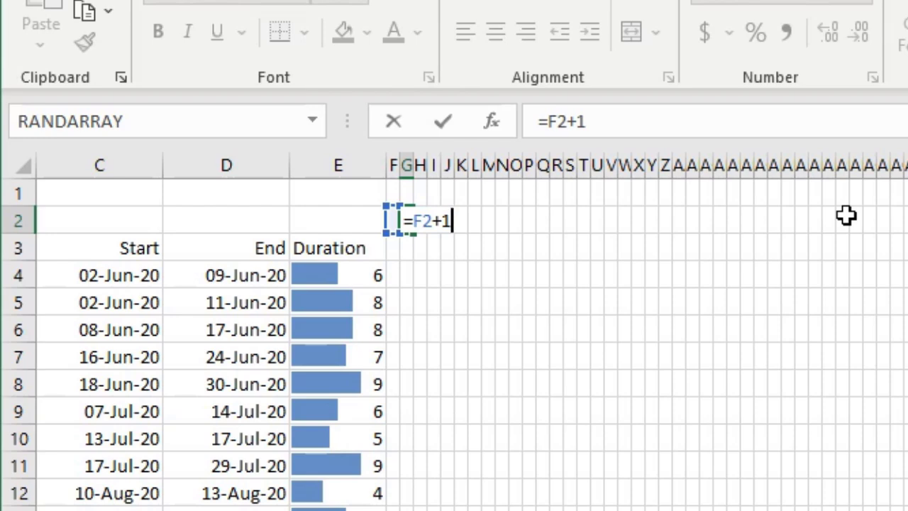
pyautogui.press('BackSpace')
pyautogui.press('BackSpace')
pyautogui.press('BackSpace')
pyautogui.press('BackSpace')
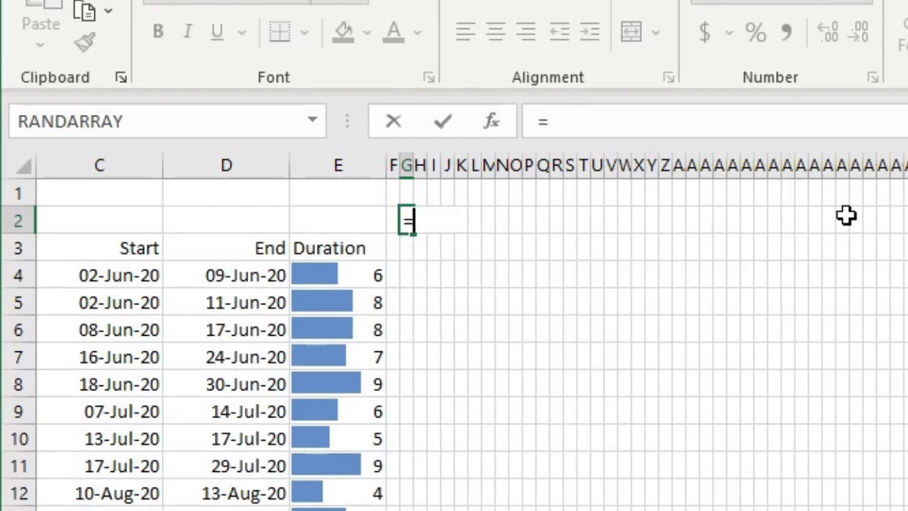
pyautogui.write('work')
pyautogui.press('Tab')
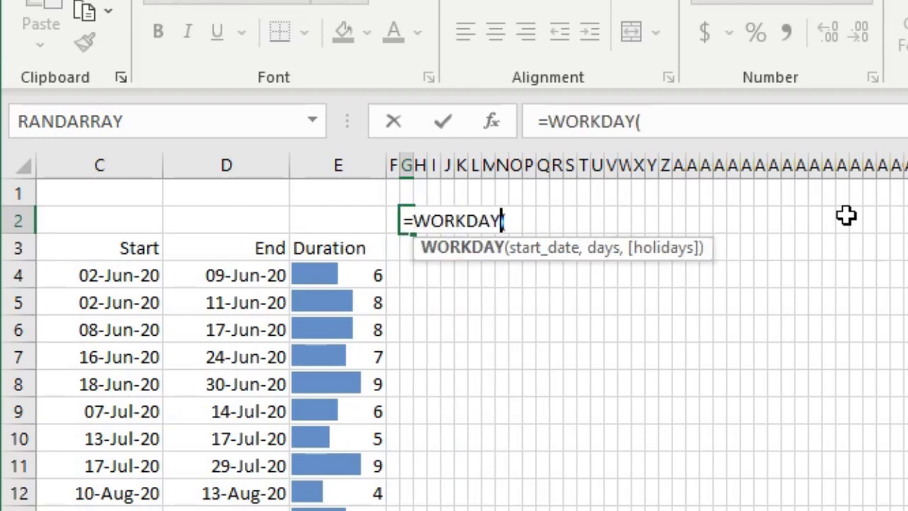
pyautogui.press('Left')
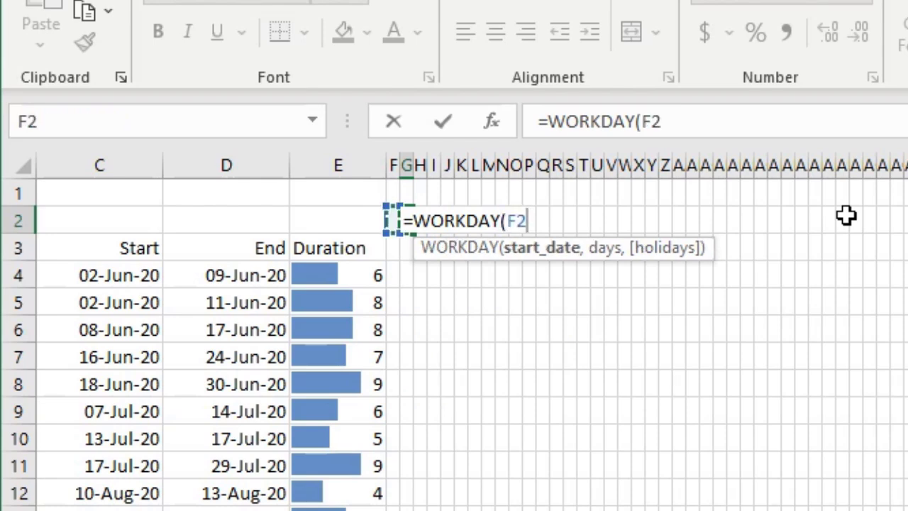
pyautogui.write(',1)')
pyautogui.press('Return')
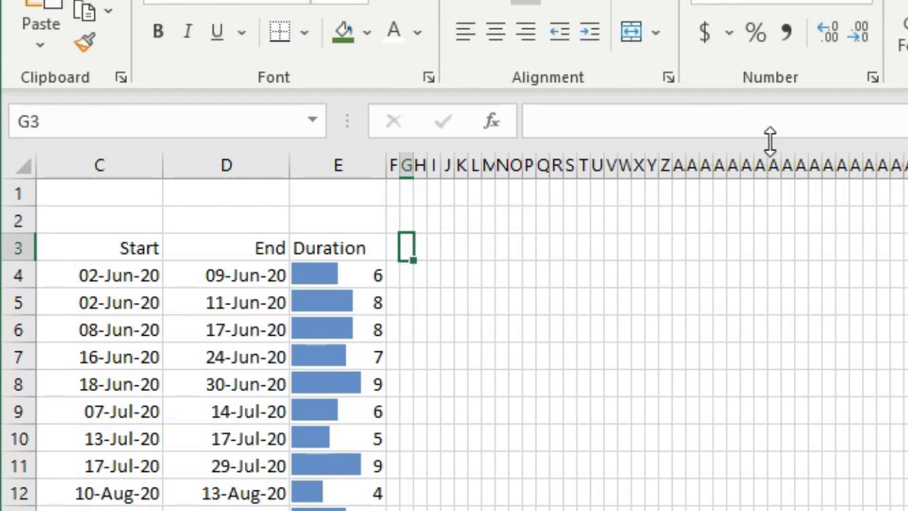
# Fill the WORKDAY formula across row 2 to column CQ and select the date row.
pyautogui.click(407, 216)
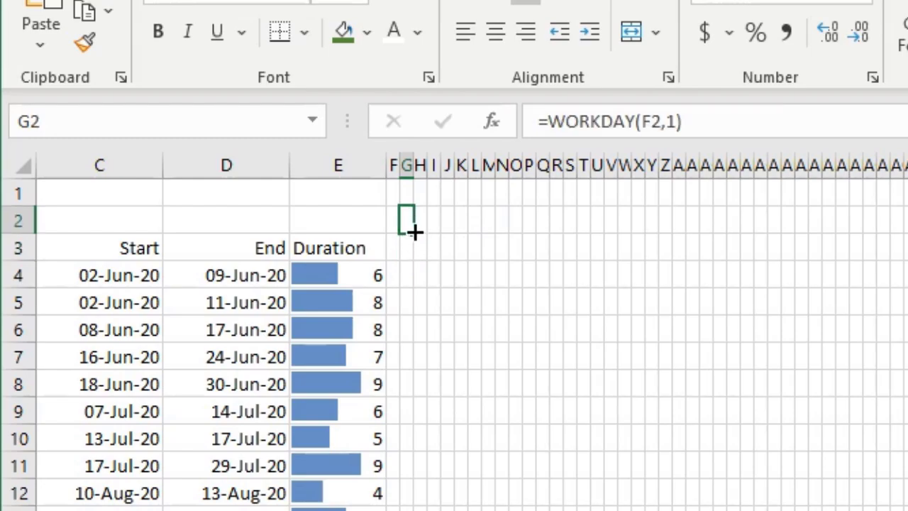
pyautogui.moveTo(422, 232); pyautogui.dragTo(907, 220)
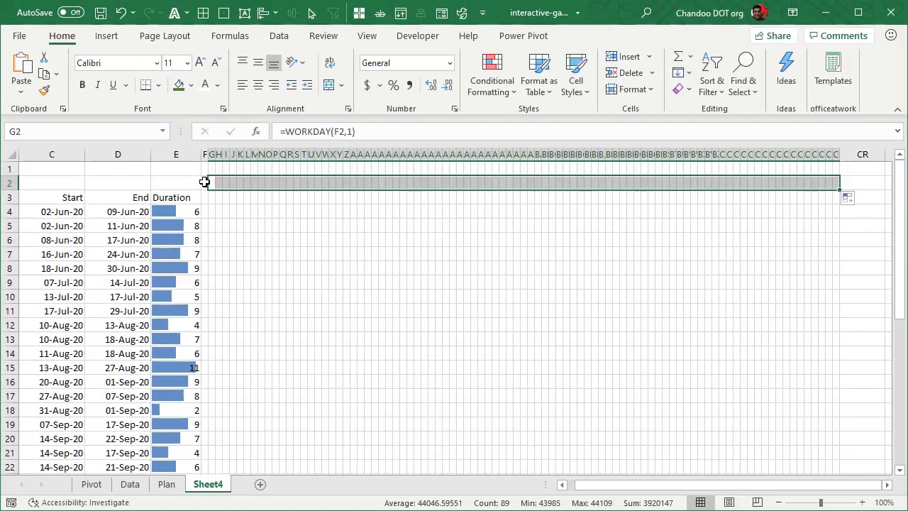
pyautogui.moveTo(393, 219); pyautogui.dragTo(907, 233)
pyautogui.moveTo(477, 189); pyautogui.dragTo(837, 183)
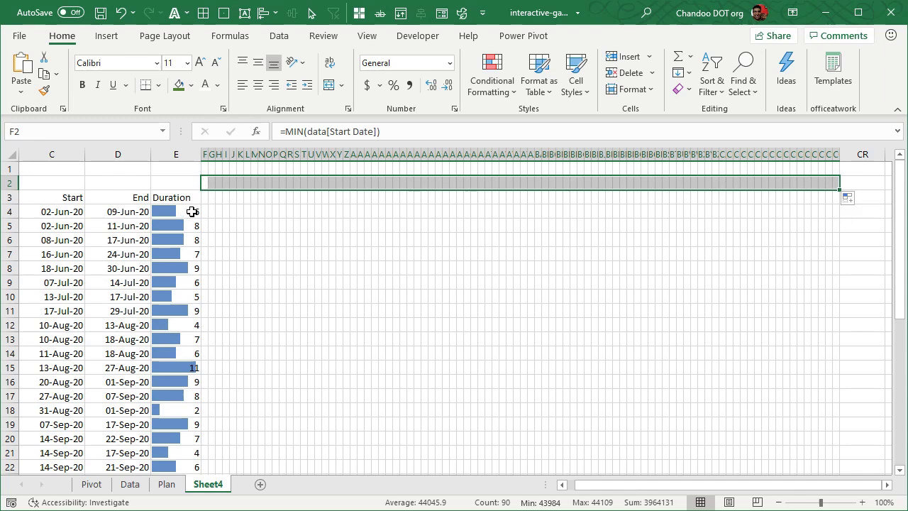
# Enter =F2 in F3, copy it across row 3, and select both date rows.
pyautogui.click(205, 197)
pyautogui.write('=F2')
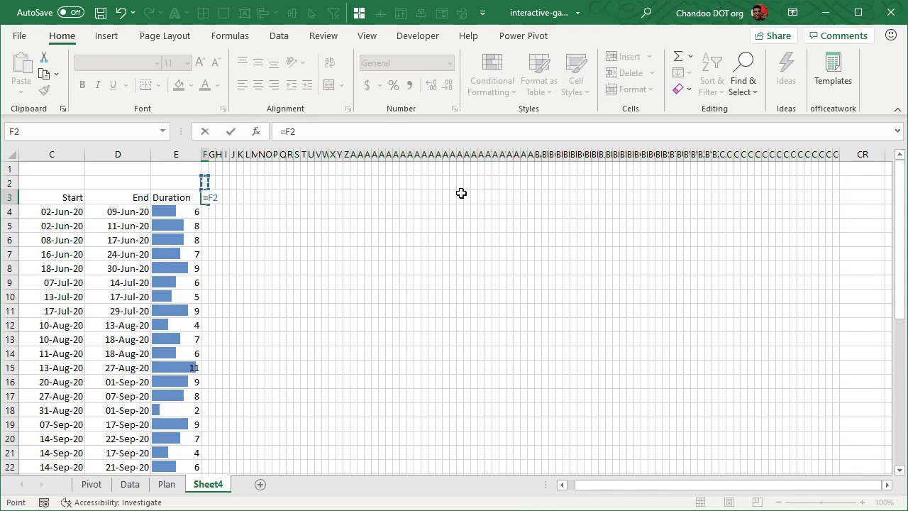
pyautogui.press('Return')
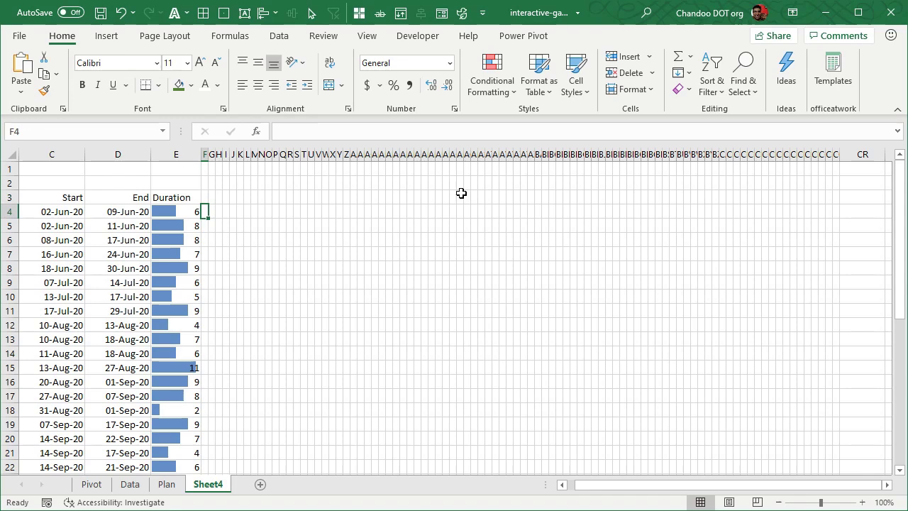
pyautogui.click(202, 198)
pyautogui.moveTo(208, 205); pyautogui.dragTo(844, 207)
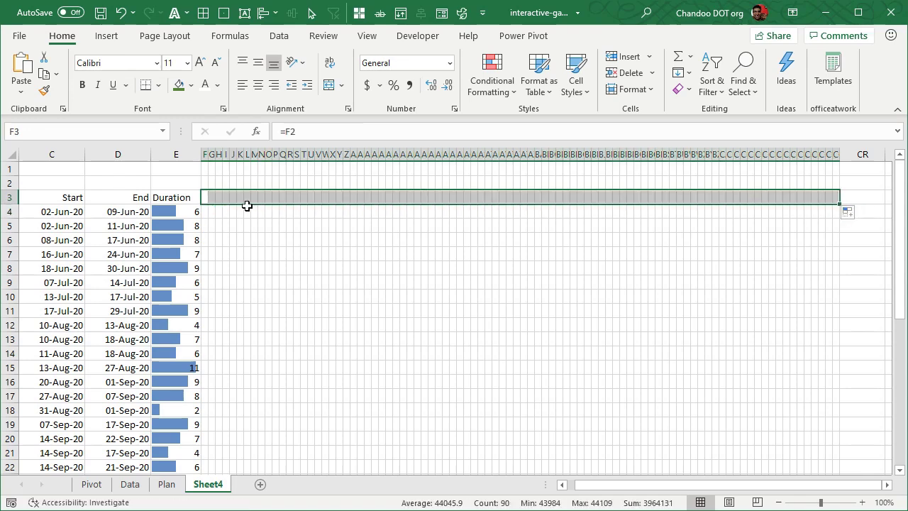
pyautogui.moveTo(207, 184); pyautogui.dragTo(839, 193)
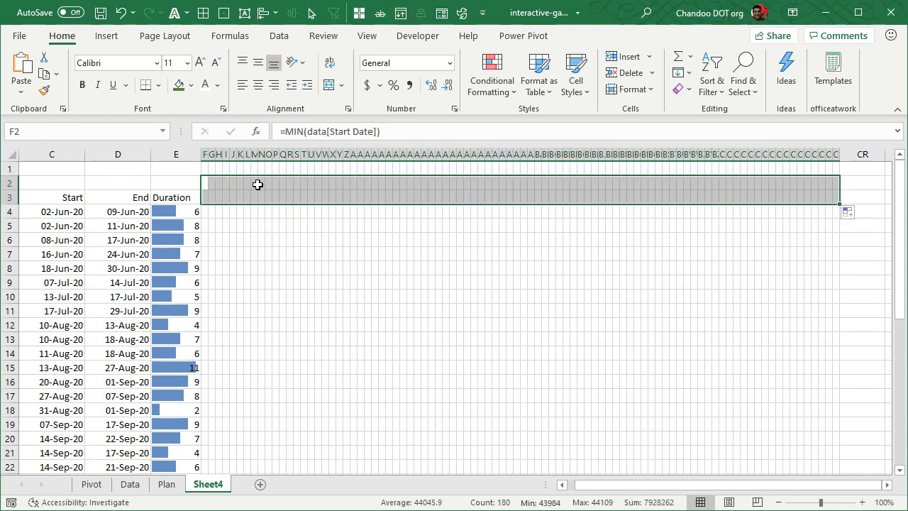
# Reduce both date rows to font size 8 and check the F2, G2 and F3 formulas.
pyautogui.click(217, 63)
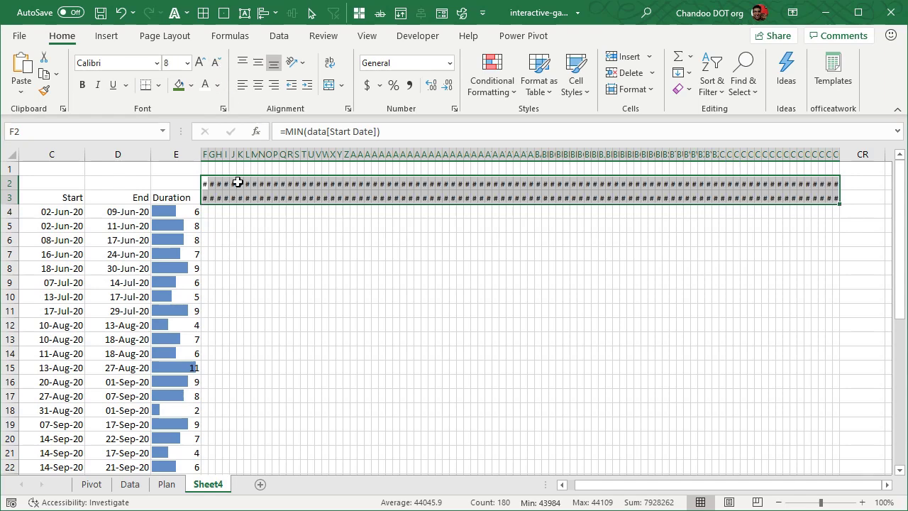
pyautogui.click(255, 253)
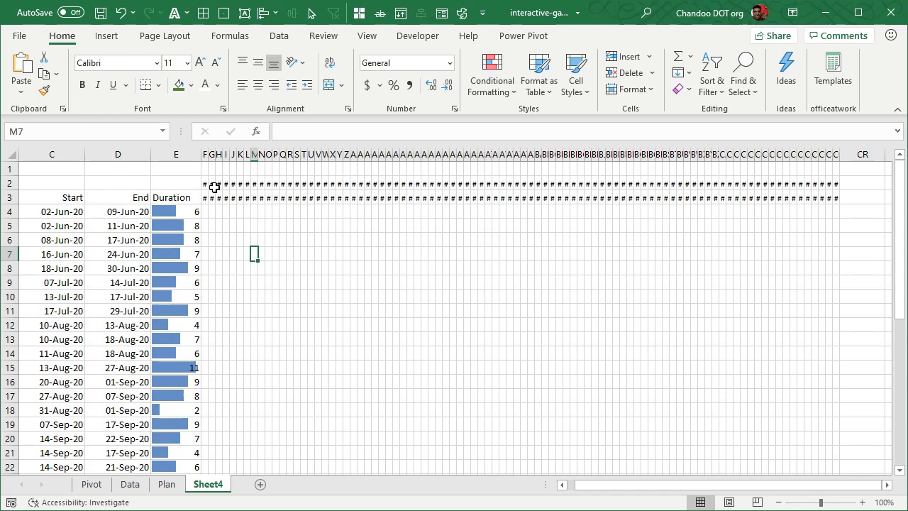
pyautogui.moveTo(207, 181); pyautogui.dragTo(656, 200)
pyautogui.click(579, 485)
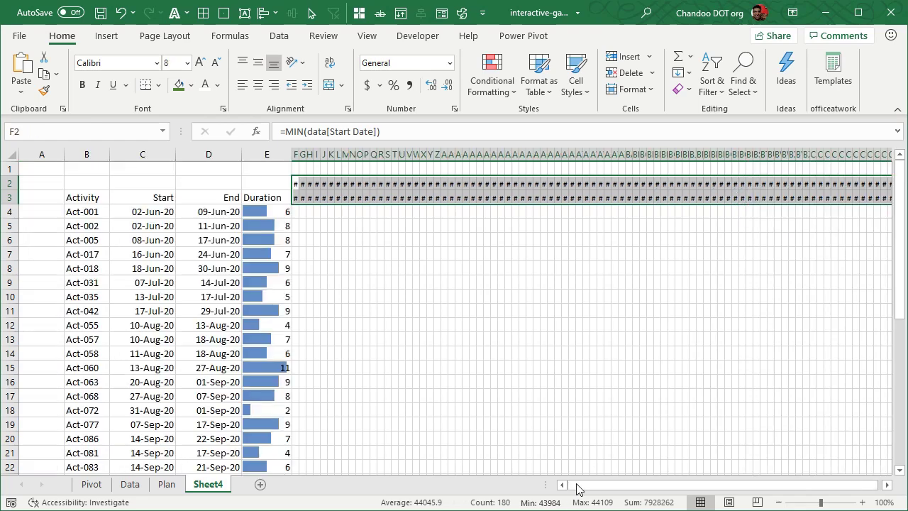
pyautogui.click(302, 184)
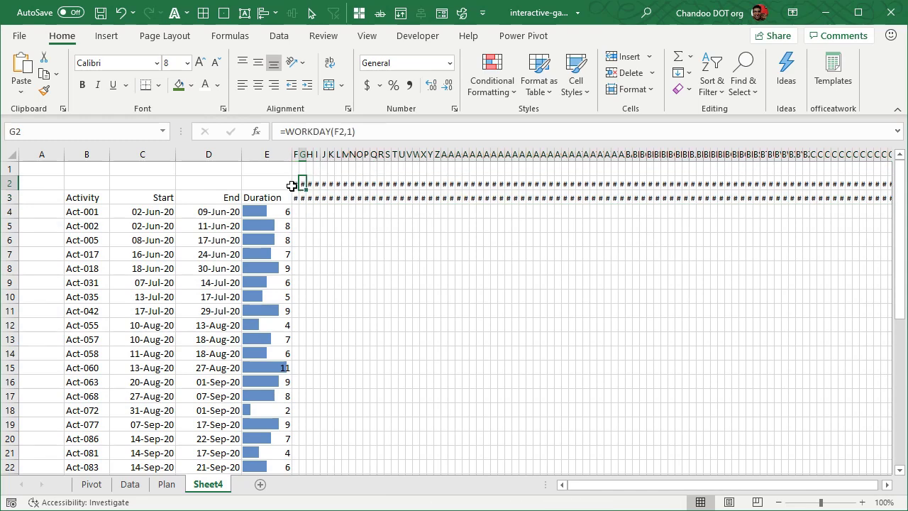
pyautogui.click(291, 186)
pyautogui.click(297, 179)
pyautogui.click(297, 195)
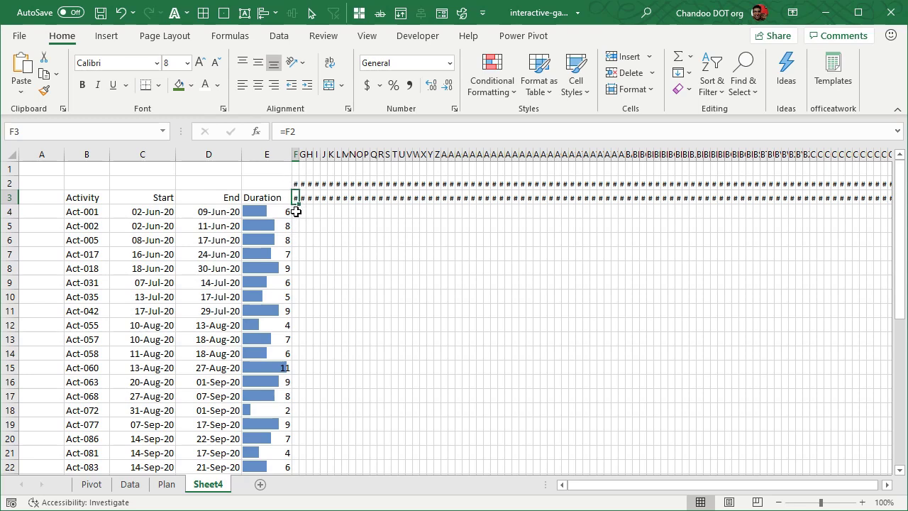
# Give row 3 the custom number format 'd' and font size 7.
pyautogui.click(296, 211)
pyautogui.press('Up')
pyautogui.hotkey('ctrl', 'shift', 'Right')
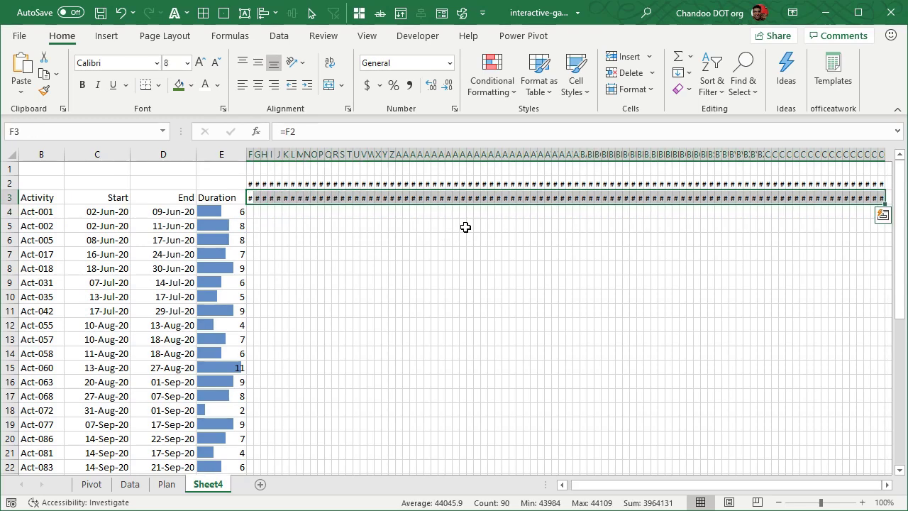
pyautogui.hotkey('ctrl', '1')
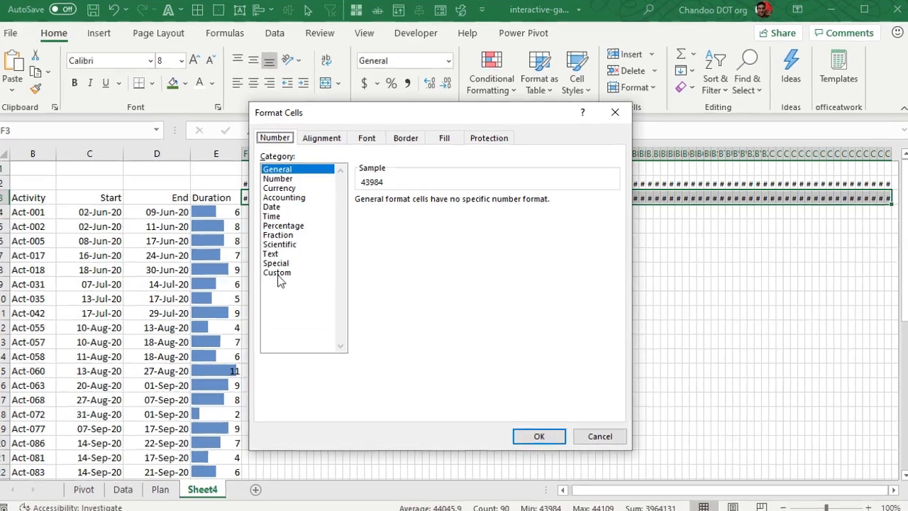
pyautogui.click(306, 272)
pyautogui.doubleClick(348, 231)
pyautogui.write('d')
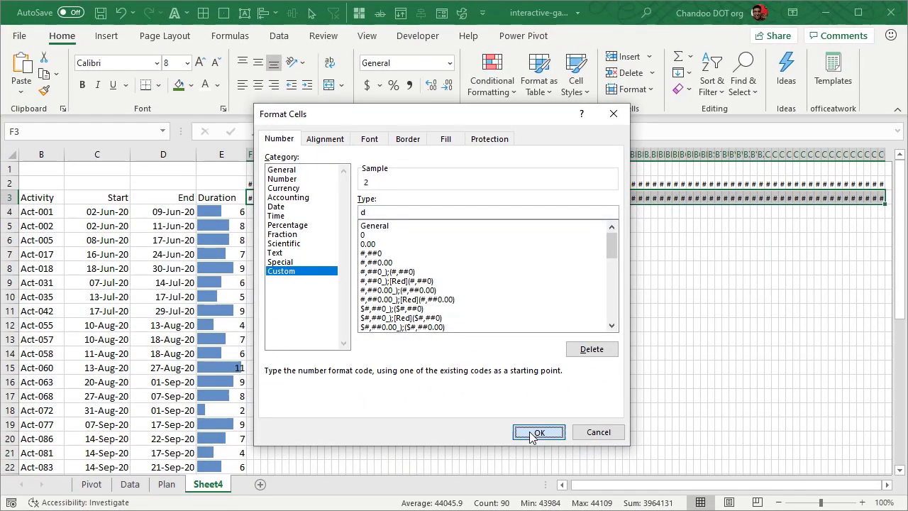
pyautogui.click(536, 431)
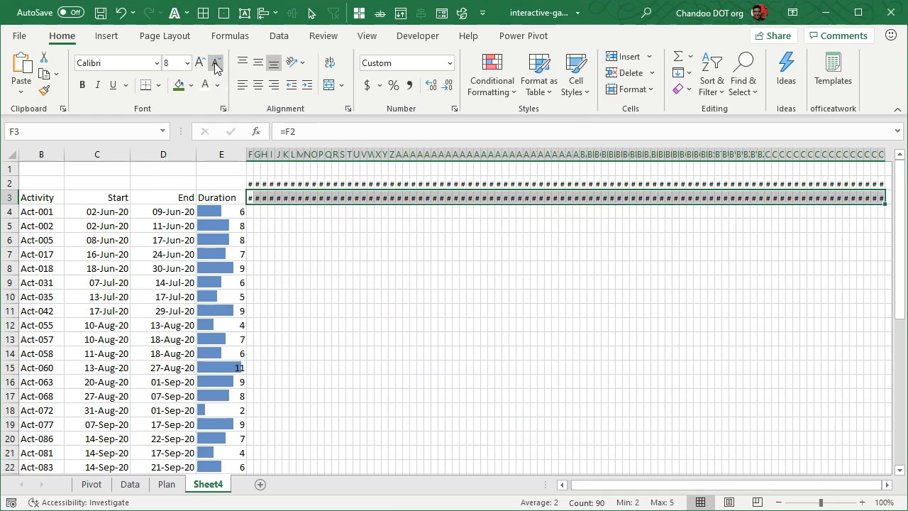
pyautogui.click(168, 64)
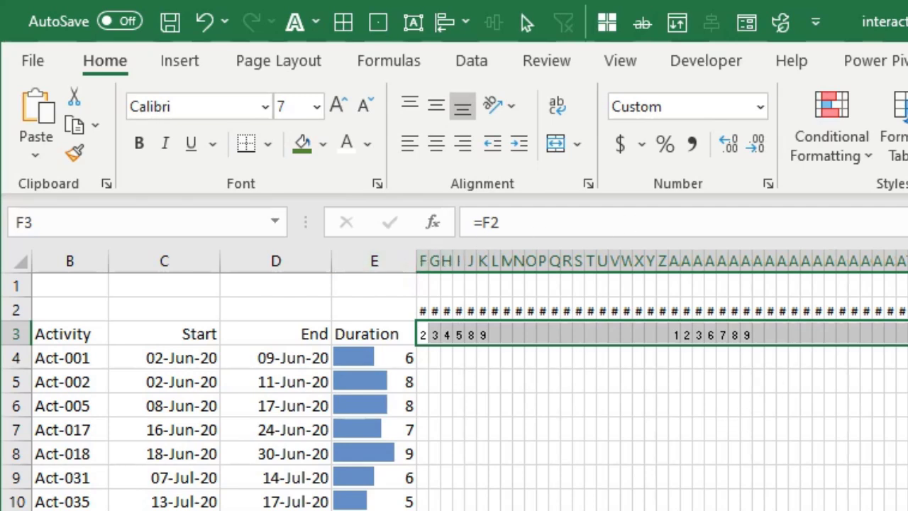
# Clear G3, merge F3 and G3, and left-align the first day number.
pyautogui.click(435, 334)
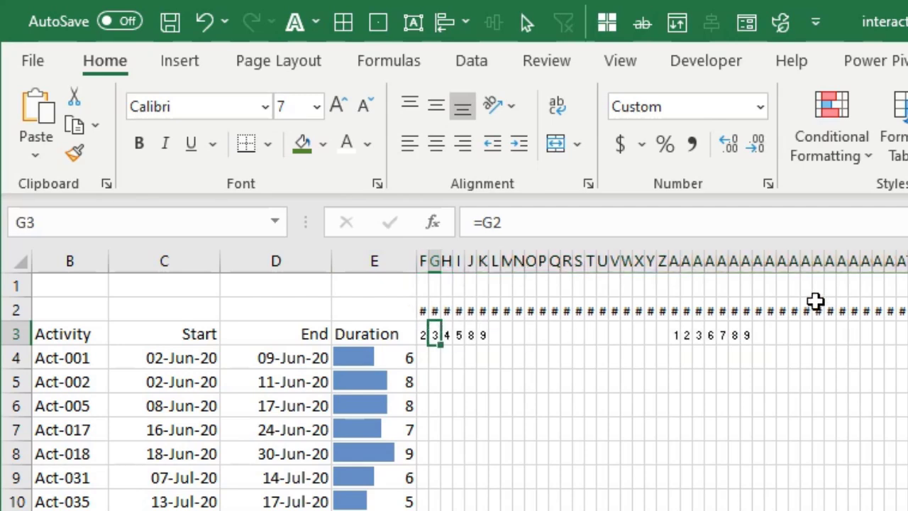
pyautogui.press('Delete')
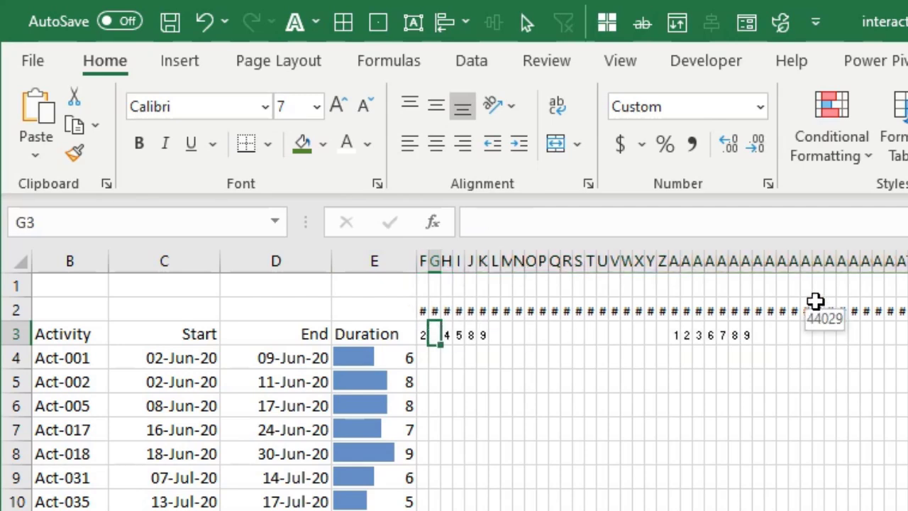
pyautogui.press('Left')
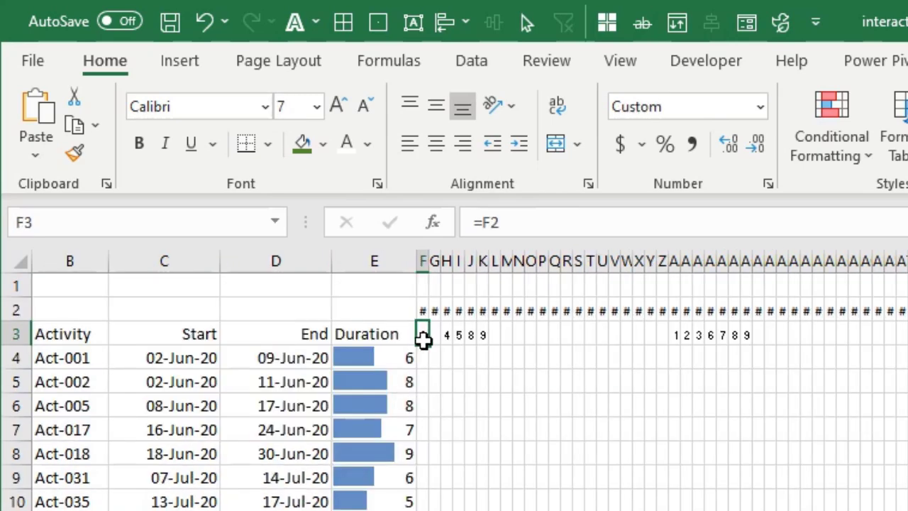
pyautogui.click(436, 335)
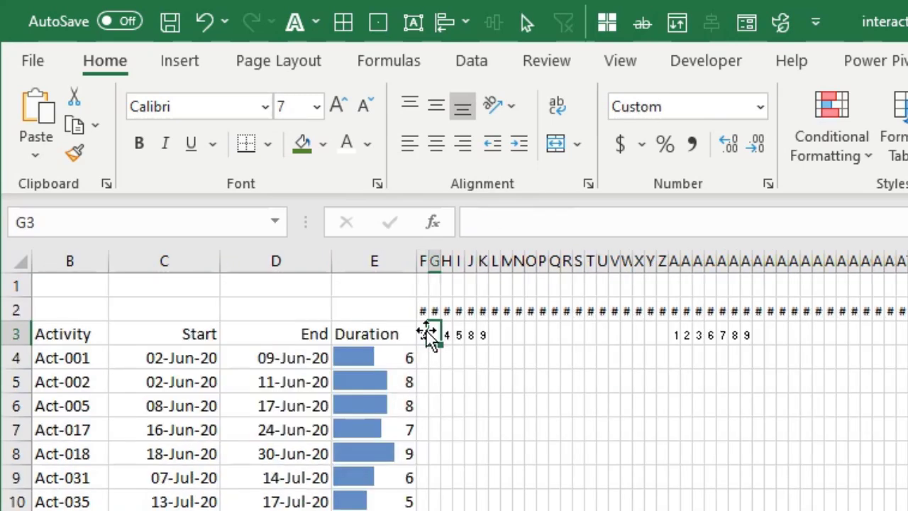
pyautogui.click(424, 335)
pyautogui.press('Right')
pyautogui.press('Left')
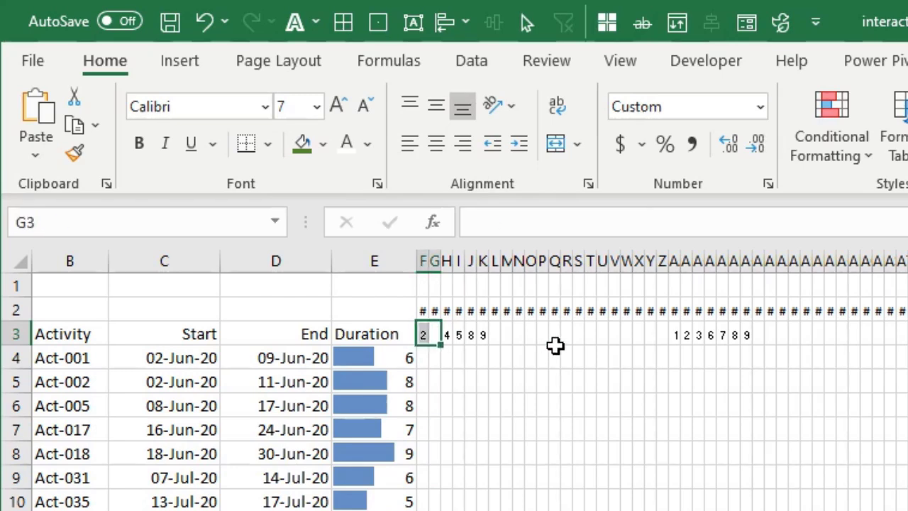
pyautogui.click(555, 145)
pyautogui.click(410, 145)
# Vertically centre row 3's day numbers, enlarge their font slightly, then select F4.
pyautogui.moveTo(442, 346); pyautogui.dragTo(907, 340)
pyautogui.hscroll(-2, 507, 380)
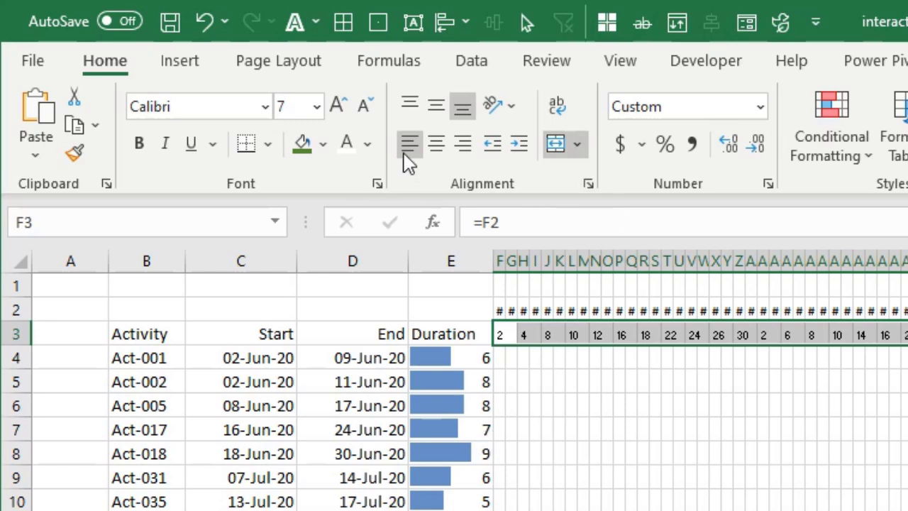
pyautogui.click(438, 112)
pyautogui.click(337, 110)
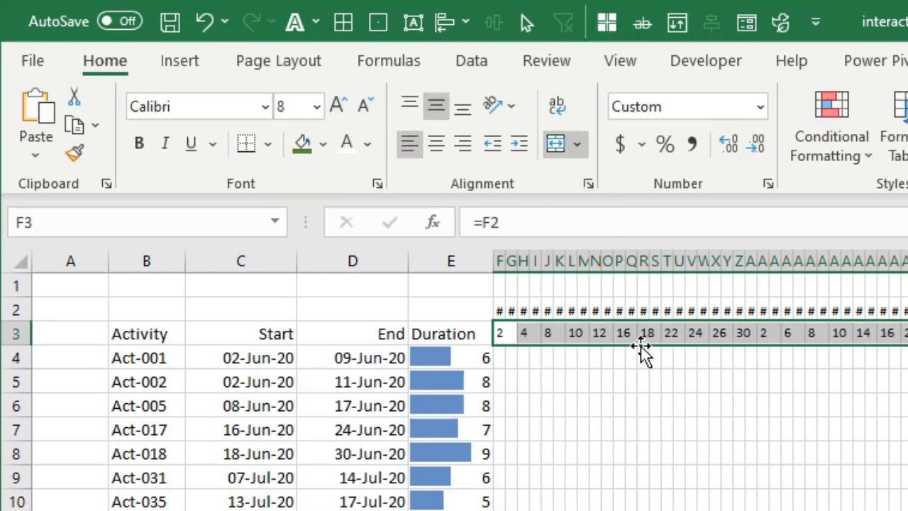
pyautogui.click(605, 380)
pyautogui.click(501, 310)
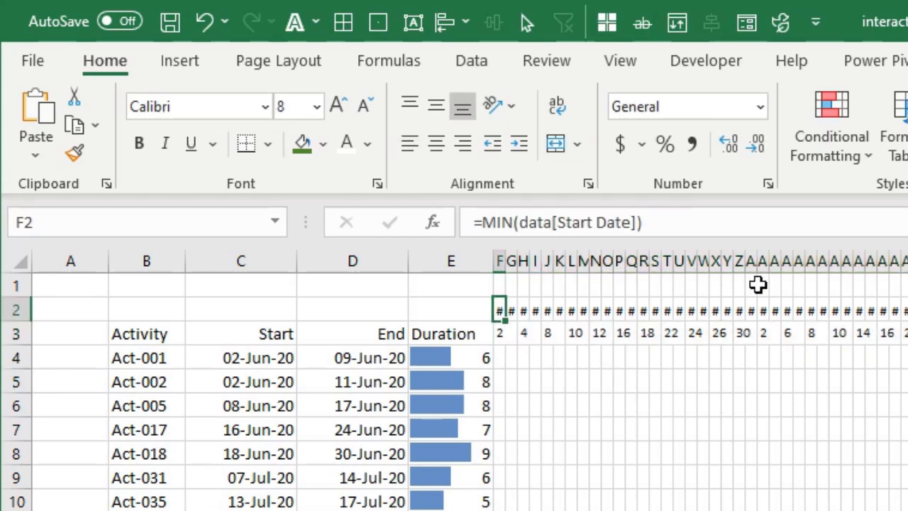
pyautogui.hotkey('ctrl', 'shift', 'Right')
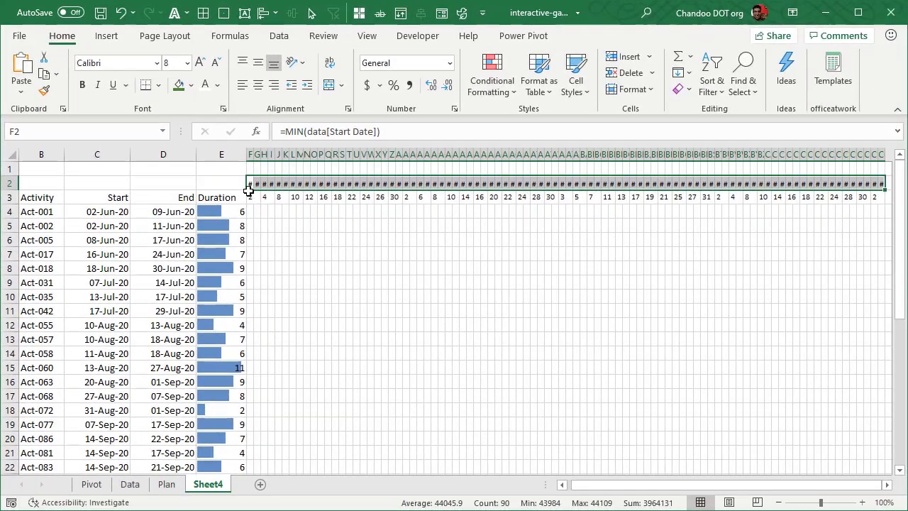
pyautogui.click(249, 182)
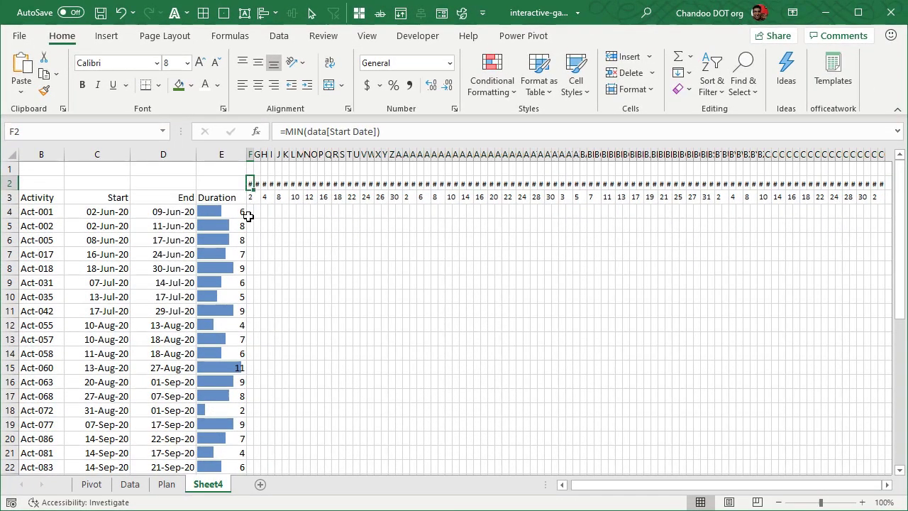
pyautogui.click(252, 215)
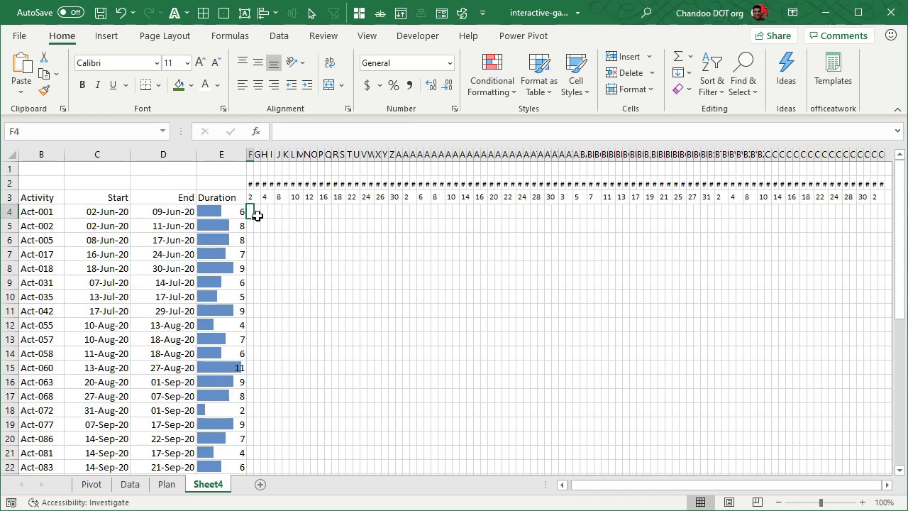
# Start a new conditional formatting rule for F4 and move the dialog off the grid.
pyautogui.click(508, 91)
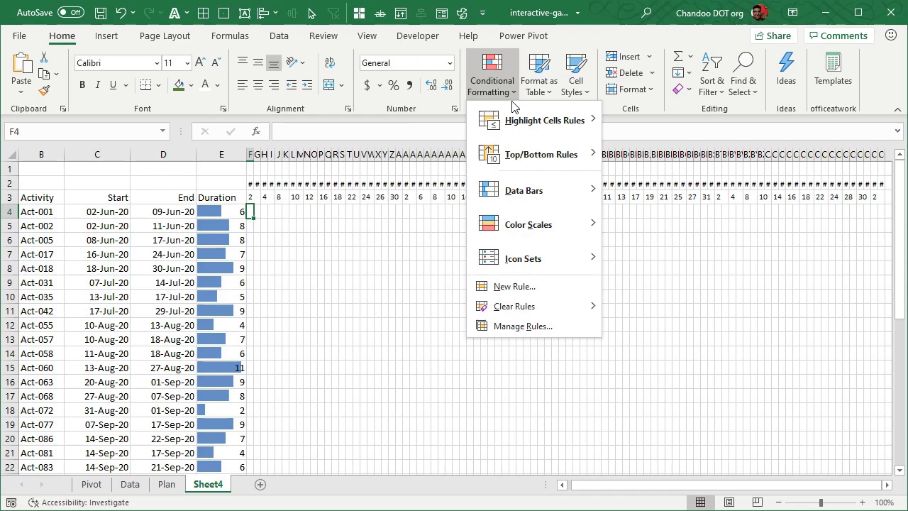
pyautogui.click(545, 287)
pyautogui.moveTo(507, 176); pyautogui.dragTo(679, 93)
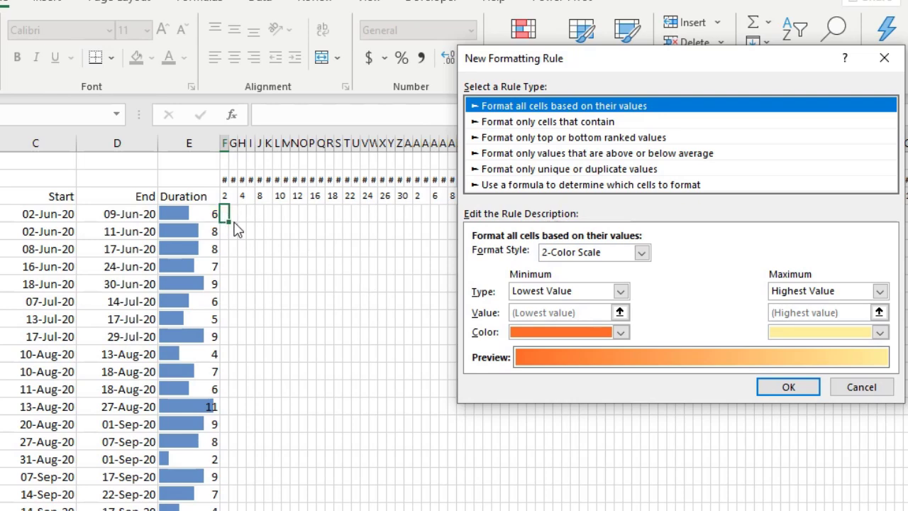
# Enter the rule formula =MEDIAN($C4,$D4,F$2)=F$2 as a formula-based rule.
pyautogui.click(498, 186)
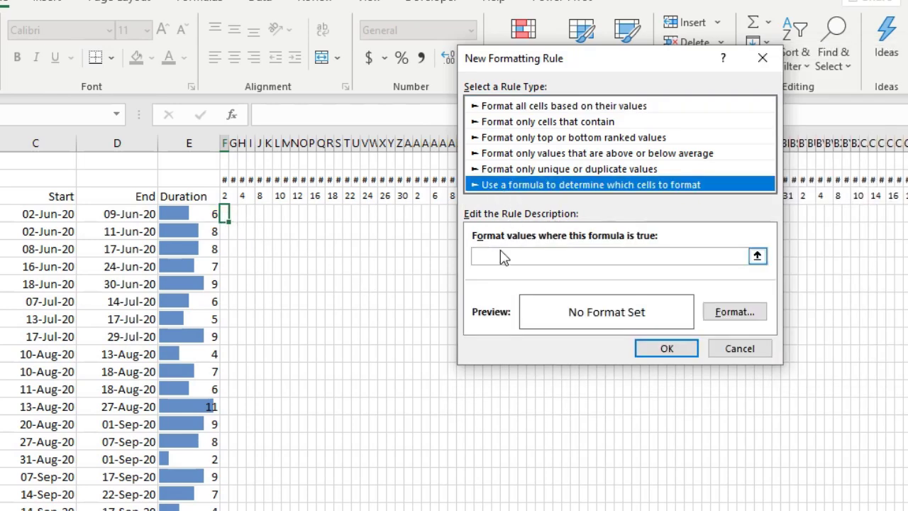
pyautogui.click(502, 255)
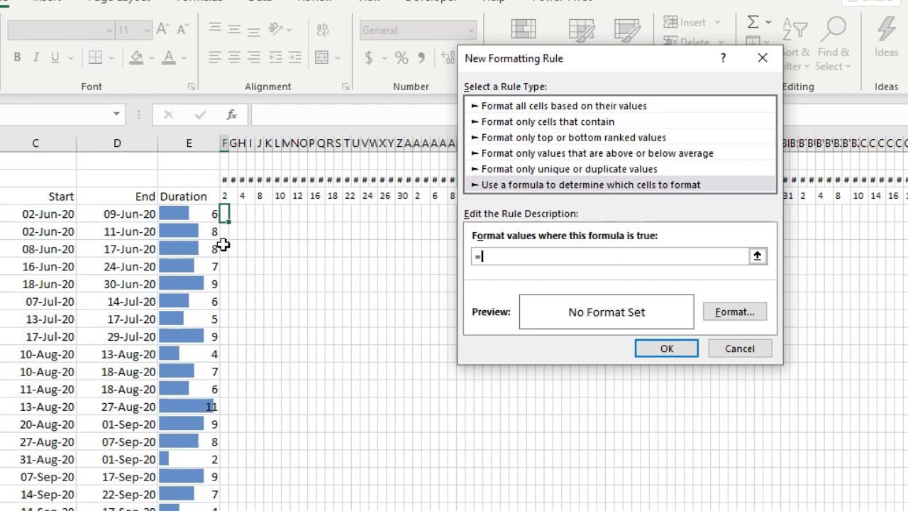
pyautogui.write('median(')
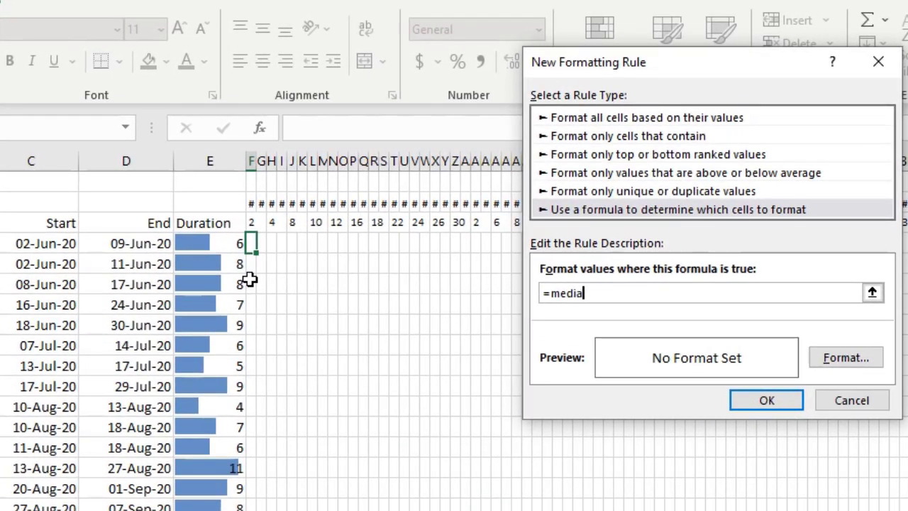
pyautogui.click(41, 244)
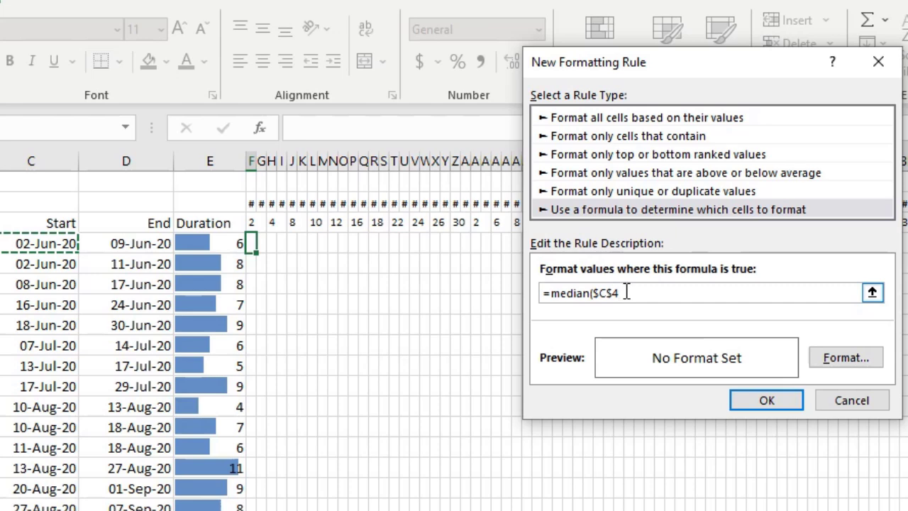
pyautogui.press('F4')
pyautogui.write(',')
pyautogui.click(149, 245)
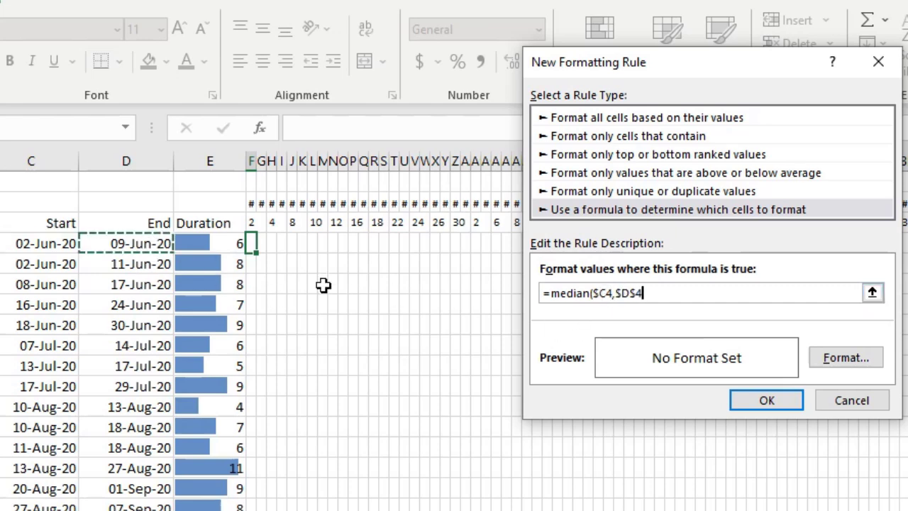
pyautogui.press('F4')
pyautogui.press('F4')
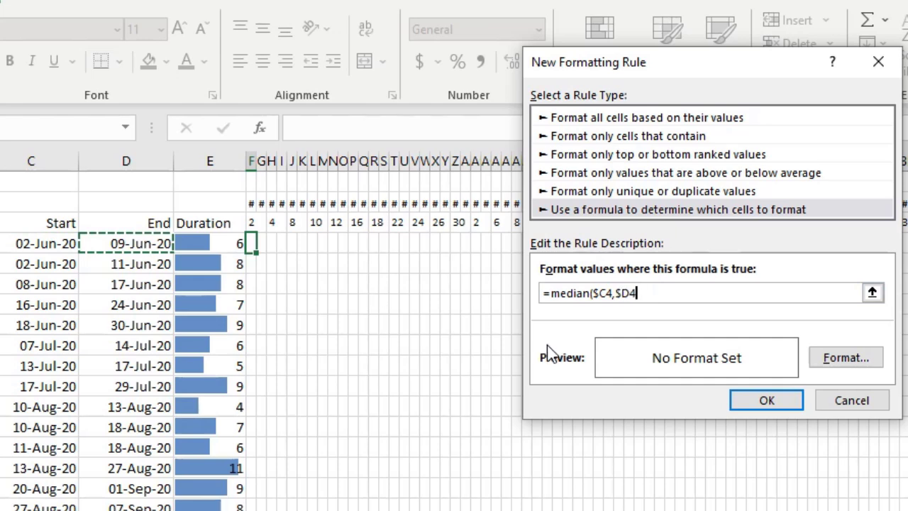
pyautogui.write(',')
pyautogui.click(252, 202)
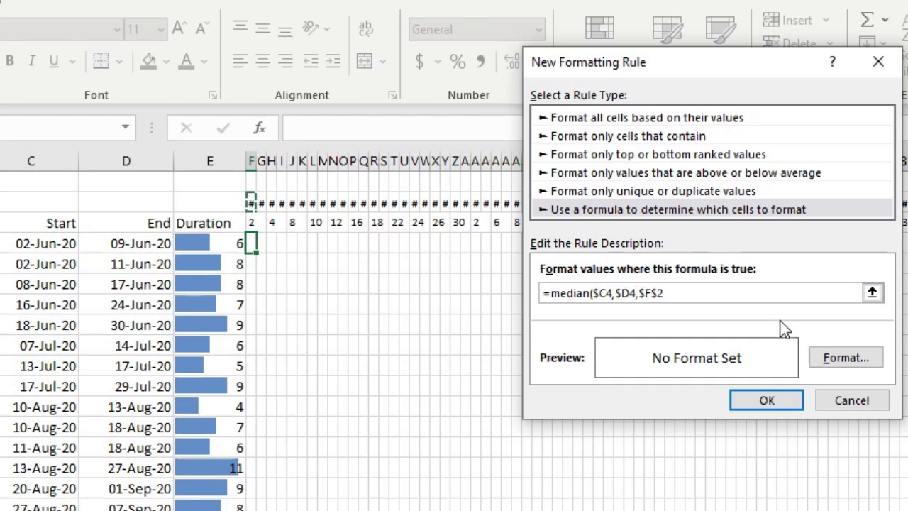
pyautogui.press('F4')
pyautogui.write(')=')
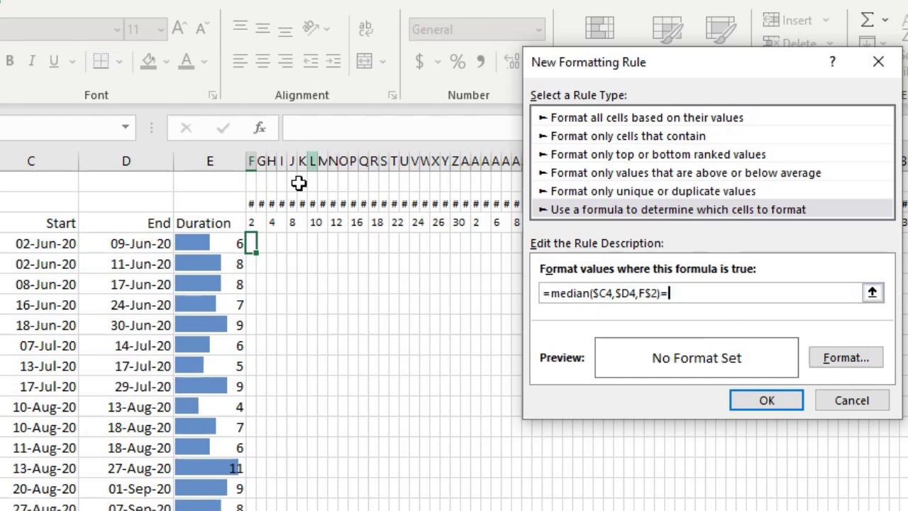
pyautogui.click(250, 203)
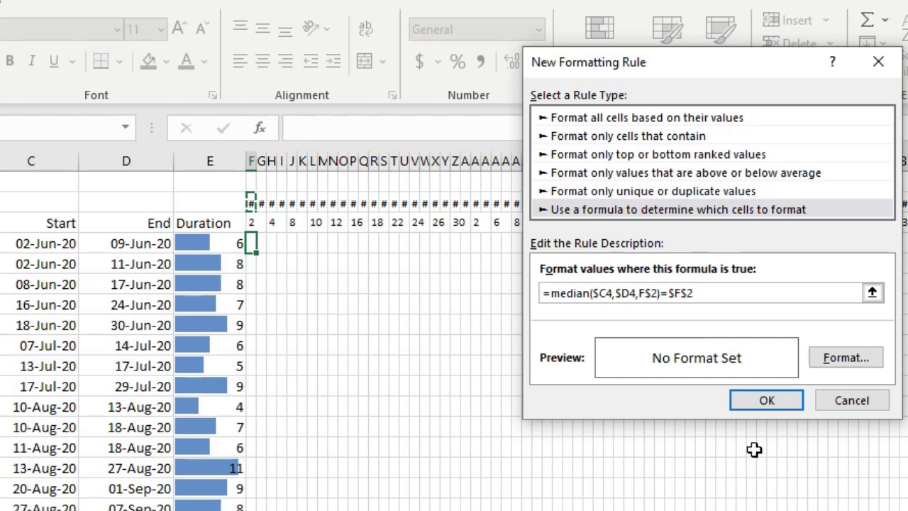
pyautogui.press('F4')
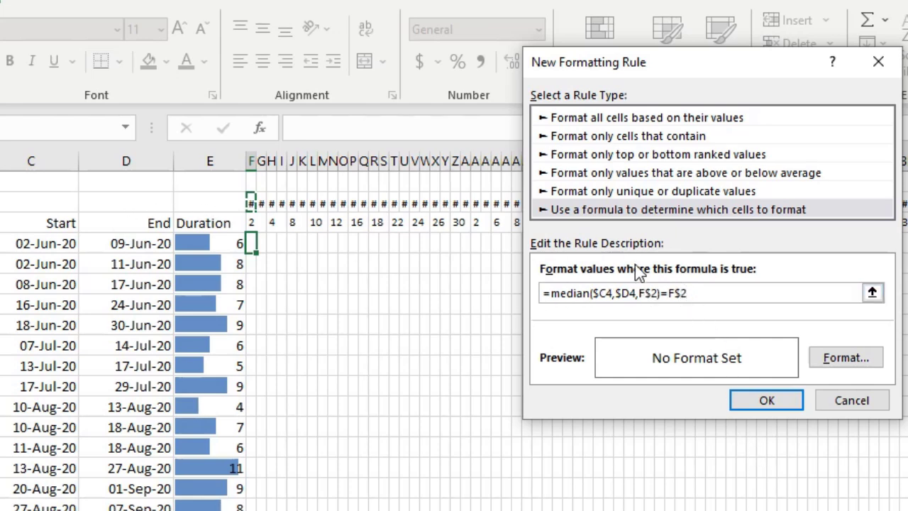
# Give the rule a light blue fill and save it.
pyautogui.click(848, 359)
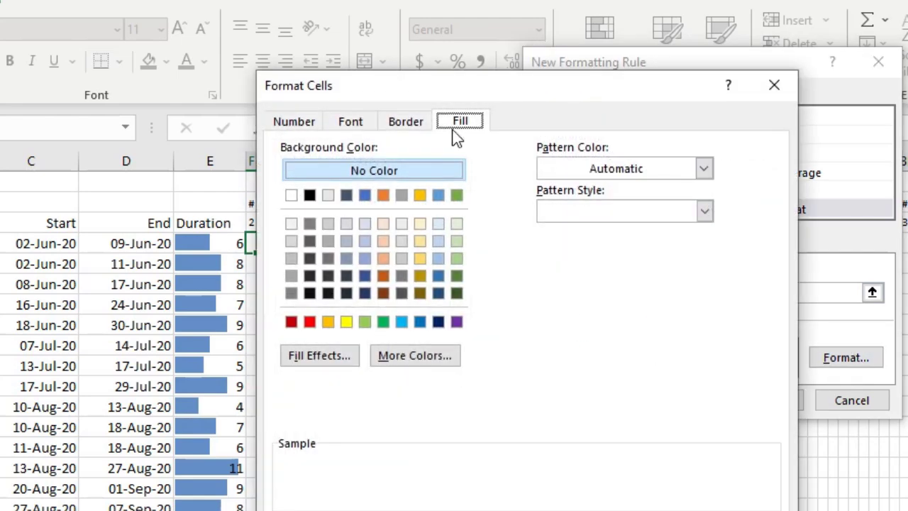
pyautogui.click(364, 258)
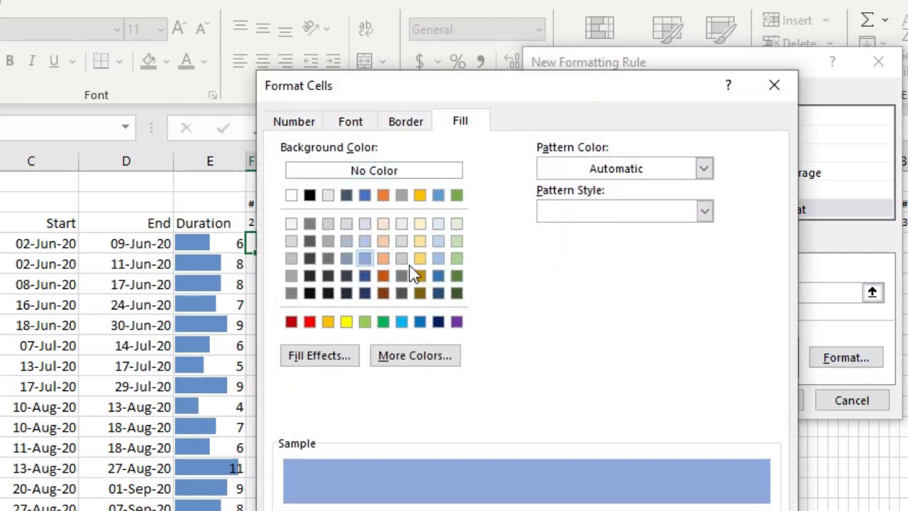
pyautogui.press('Return')
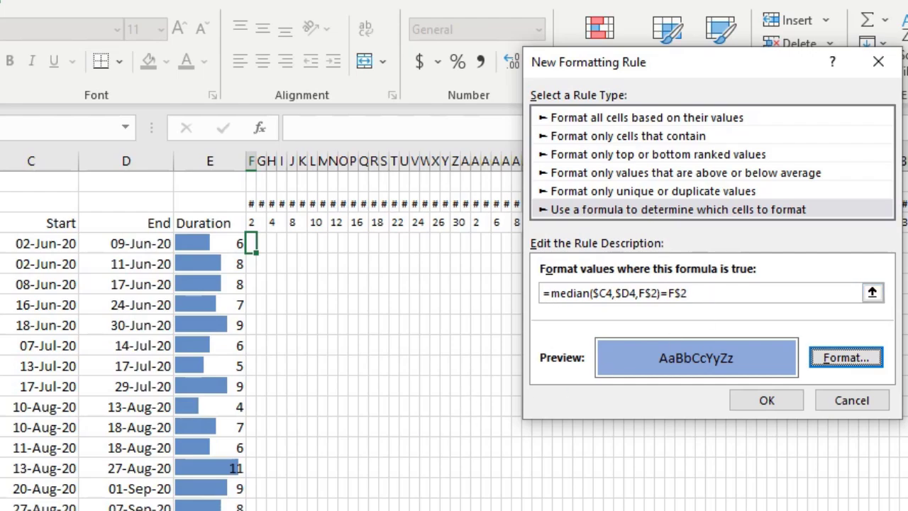
pyautogui.click(770, 401)
pyautogui.scroll(-5, 116, 471)
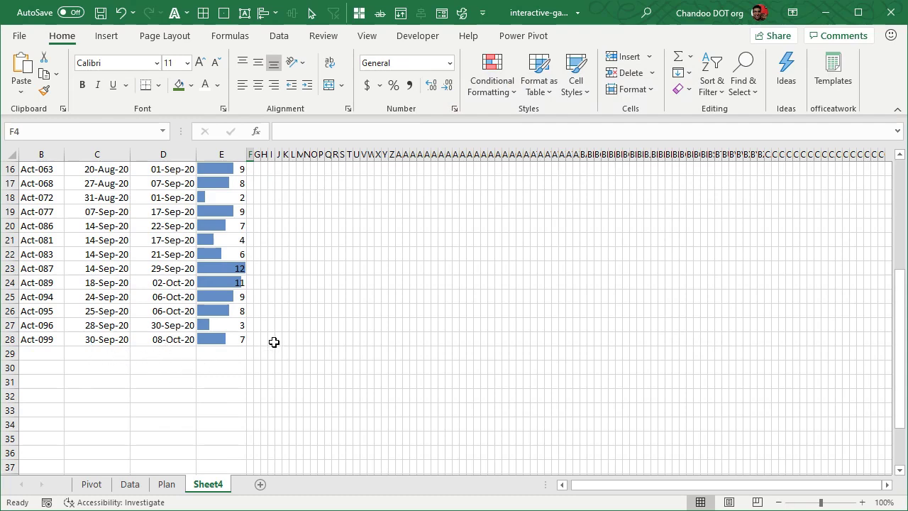
# Fill F4's rule down column F to row 42 and copy that column range.
pyautogui.scroll(5, 274, 342)
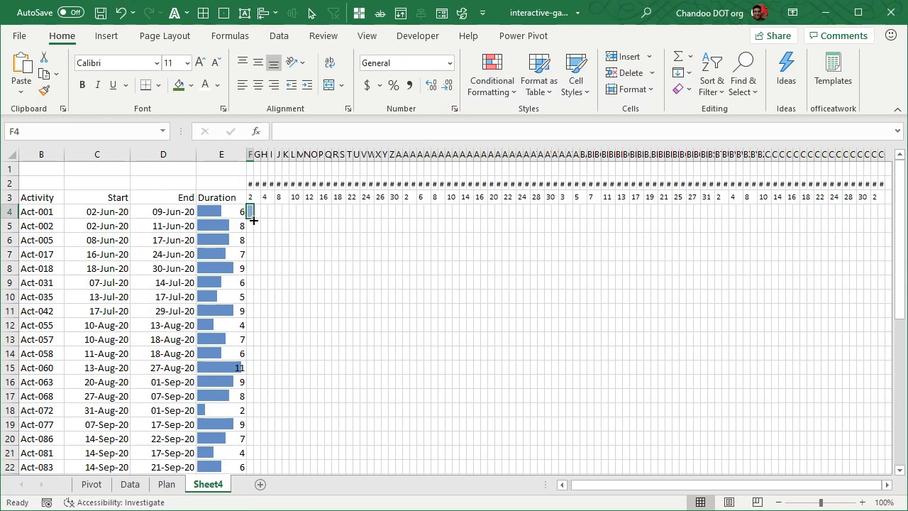
pyautogui.moveTo(255, 221); pyautogui.dragTo(262, 373)
pyautogui.click(217, 368)
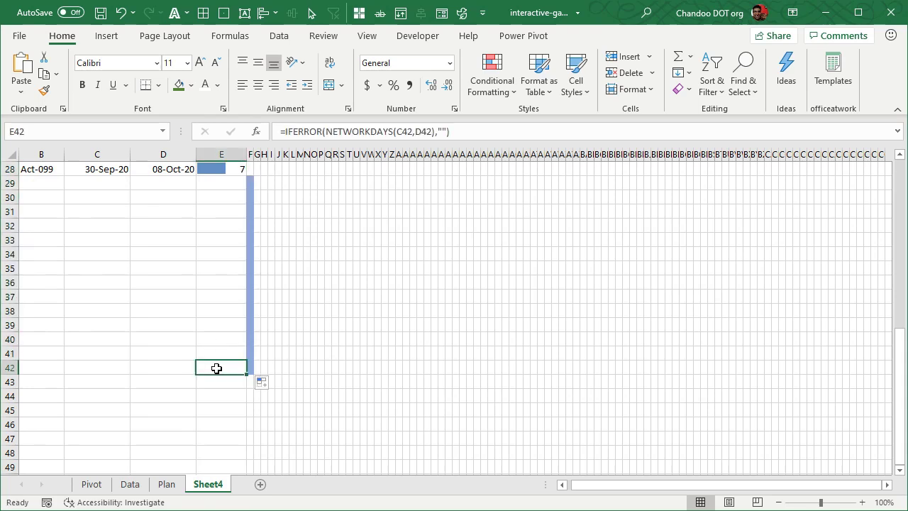
pyautogui.hotkey('ctrl', 'Down')
pyautogui.hotkey('ctrl', 'Up')
pyautogui.press('Up')
pyautogui.press('Down')
pyautogui.press('Down')
pyautogui.press('Up')
pyautogui.hotkey('shift', 'Right')
pyautogui.hotkey('shift', 'Right')
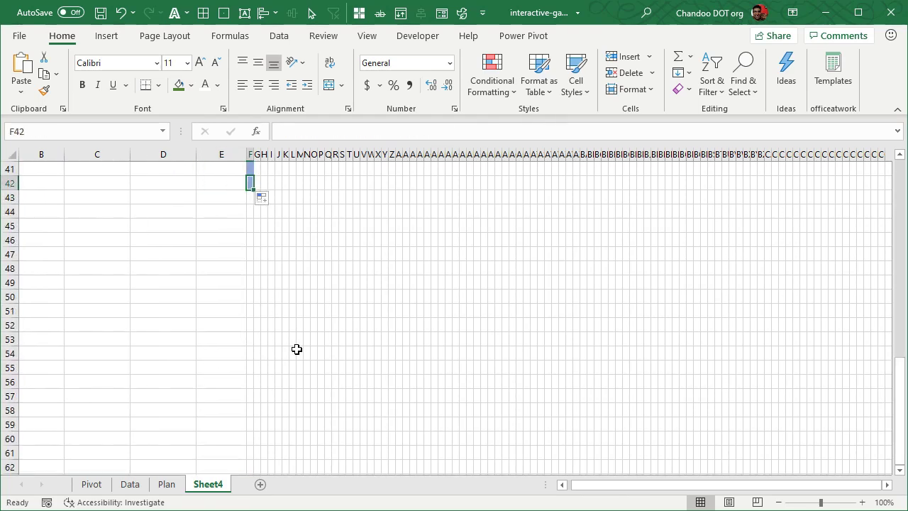
pyautogui.hotkey('ctrl', 'shift', 'Up')
pyautogui.hotkey('shift', 'Right')
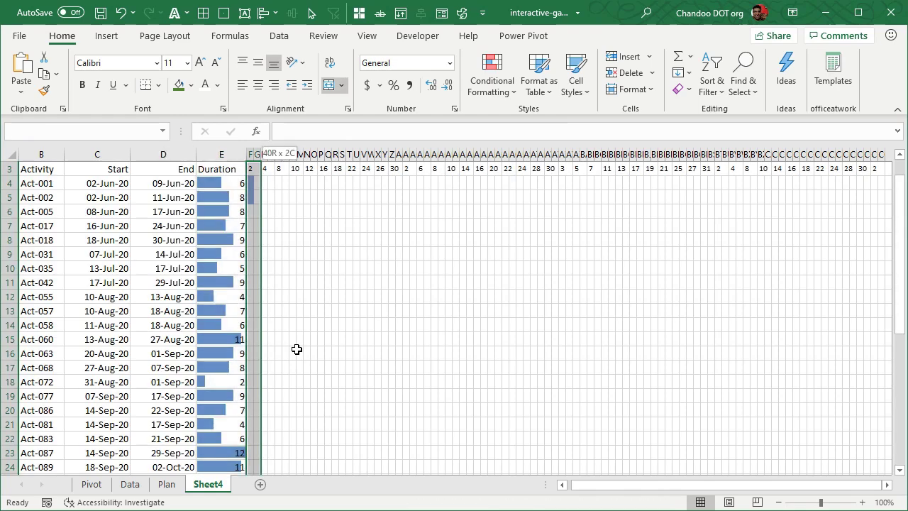
pyautogui.hotkey('shift', 'Left')
pyautogui.hotkey('ctrl', 'c')
# Paste the rule from G4 across to the last date column and down the rows.
pyautogui.press('Right')
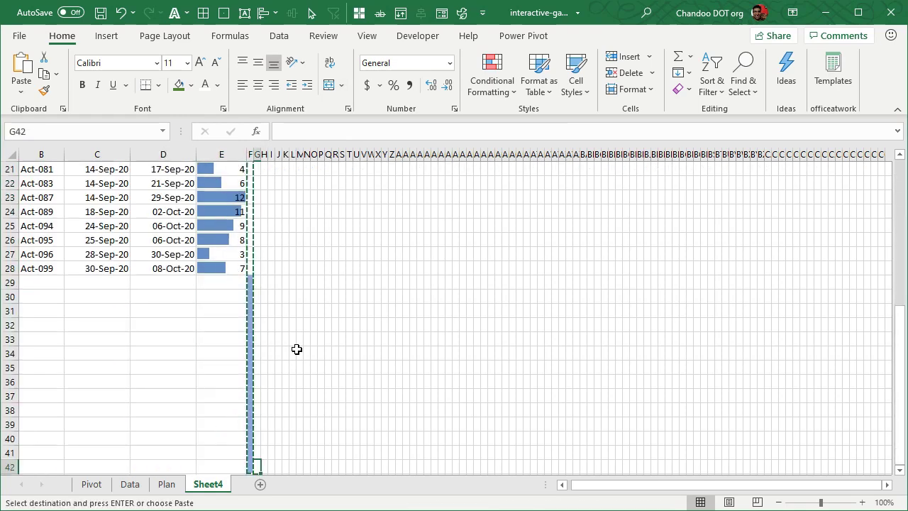
pyautogui.press('Up')
pyautogui.hotkey('ctrl', 'Up')
pyautogui.press('Down')
pyautogui.hotkey('shift', 'Right')
pyautogui.hotkey('shift', 'Right')
pyautogui.hotkey('shift', 'Right')
pyautogui.hotkey('shift', 'Right')
pyautogui.hotkey('shift', 'Right')
pyautogui.hotkey('shift', 'Right')
pyautogui.hotkey('shift', 'Right')
pyautogui.hotkey('shift', 'Right')
pyautogui.hotkey('shift', 'Right')
pyautogui.hotkey('shift', 'Right')
pyautogui.hotkey('shift', 'Right')
pyautogui.hotkey('shift', 'Right')
pyautogui.hotkey('shift', 'Right')
pyautogui.hotkey('shift', 'Right')
pyautogui.hotkey('shift', 'Right')
pyautogui.hotkey('shift', 'Right')
pyautogui.hotkey('shift', 'Right')
pyautogui.hotkey('shift', 'Right')
pyautogui.hotkey('shift', 'Right')
pyautogui.hotkey('shift', 'Right')
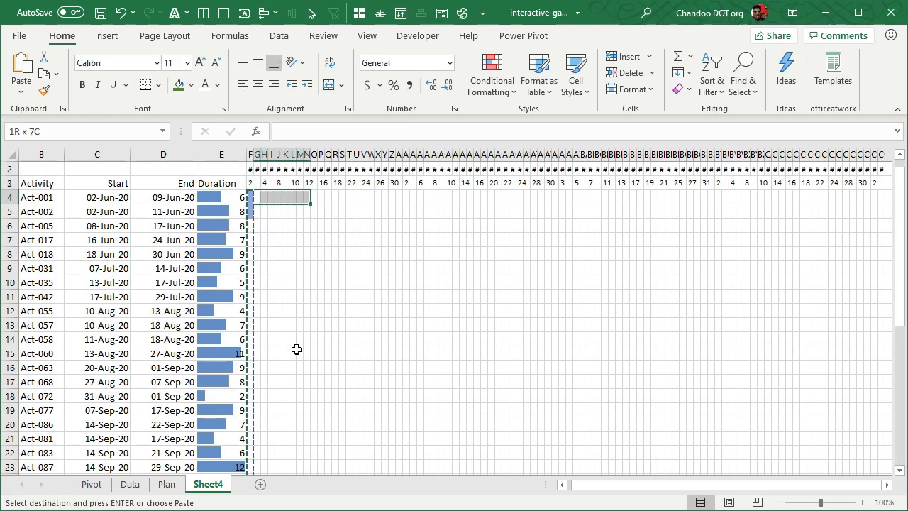
pyautogui.hotkey('shift', 'Right')
pyautogui.hotkey('shift', 'Right')
pyautogui.hotkey('shift', 'Right')
pyautogui.hotkey('shift', 'Right')
pyautogui.hotkey('shift', 'Right')
pyautogui.hotkey('shift', 'Right')
pyautogui.hotkey('shift', 'Right')
pyautogui.hotkey('shift', 'Right')
pyautogui.hotkey('shift', 'Right')
pyautogui.hotkey('shift', 'Right')
pyautogui.hotkey('shift', 'Right')
pyautogui.hotkey('shift', 'Right')
pyautogui.hotkey('shift', 'Right')
pyautogui.hotkey('shift', 'Right')
pyautogui.hotkey('shift', 'Right')
pyautogui.hotkey('shift', 'Right')
pyautogui.hotkey('shift', 'Right')
pyautogui.hotkey('shift', 'Right')
pyautogui.hotkey('shift', 'Right')
pyautogui.hotkey('shift', 'Right')
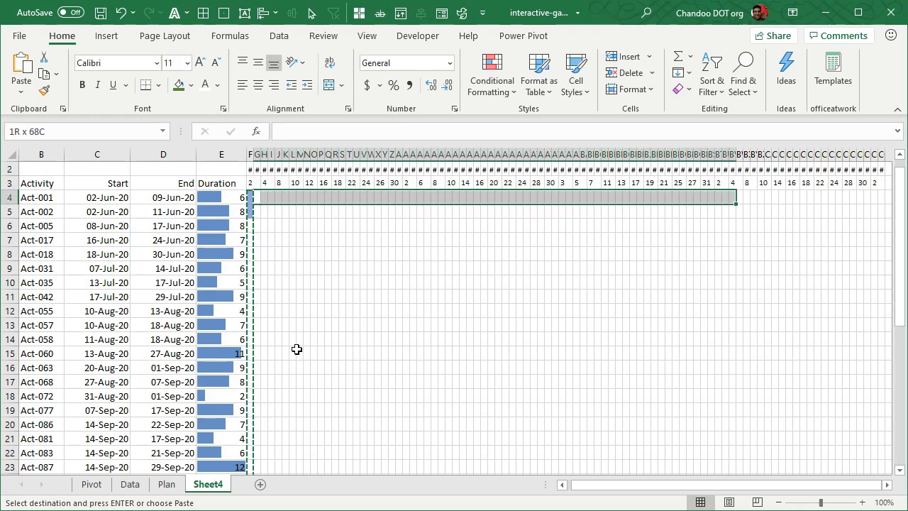
pyautogui.hotkey('shift', 'Right')
pyautogui.hotkey('shift', 'Right')
pyautogui.hotkey('shift', 'Right')
pyautogui.hotkey('shift', 'Right')
pyautogui.hotkey('ctrl', 'shift', 'Down')
pyautogui.hotkey('ctrl', 'v')
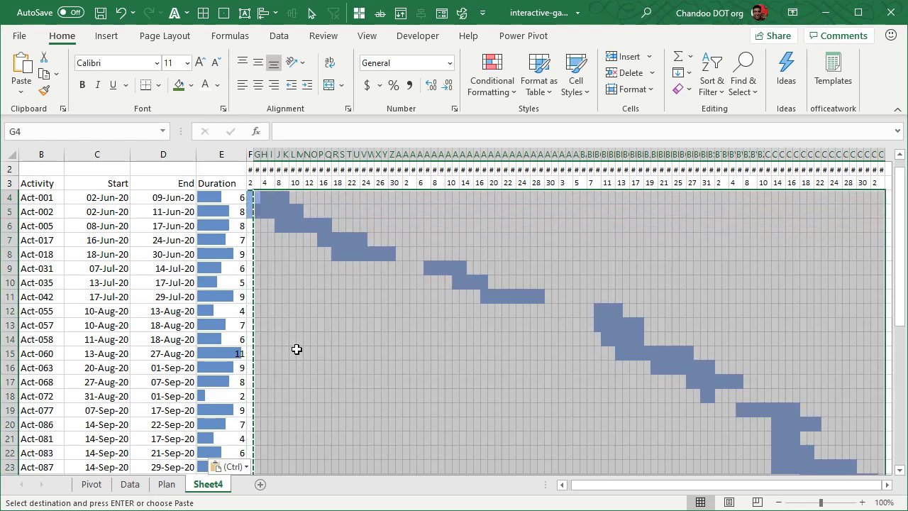
# Review the blue Gantt bars across the grid, then select F4.
pyautogui.scroll(-6, 327, 330)
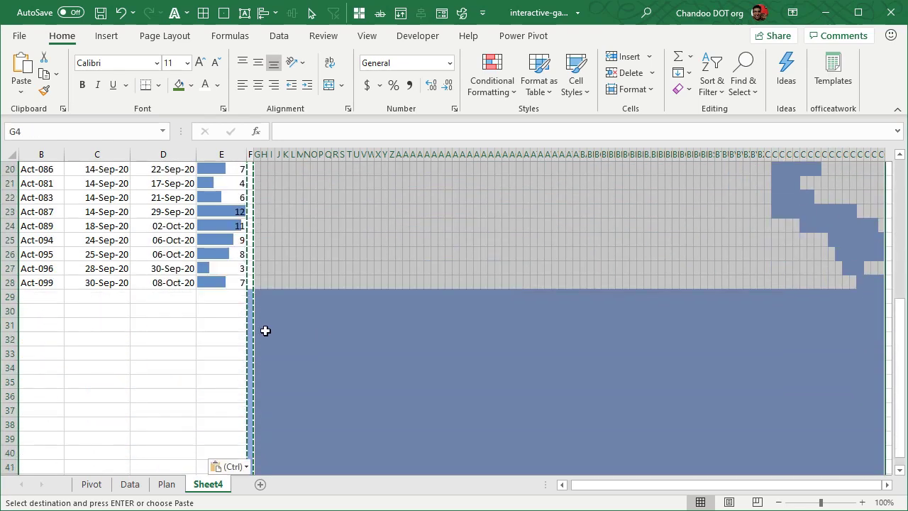
pyautogui.click(262, 307)
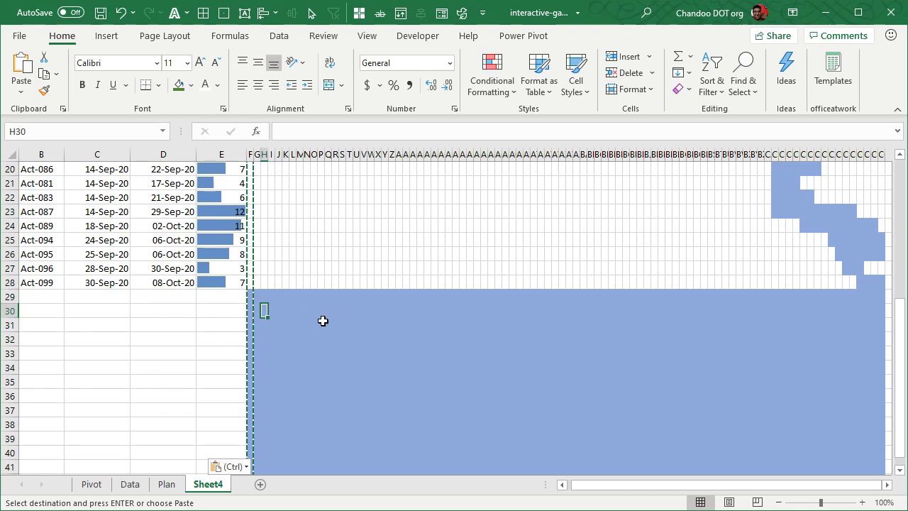
pyautogui.scroll(-3, 322, 323)
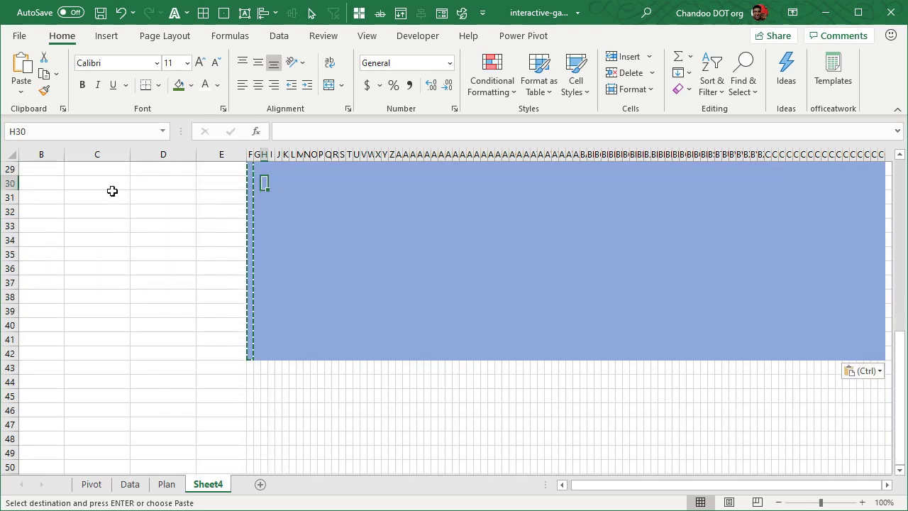
pyautogui.scroll(9, 266, 198)
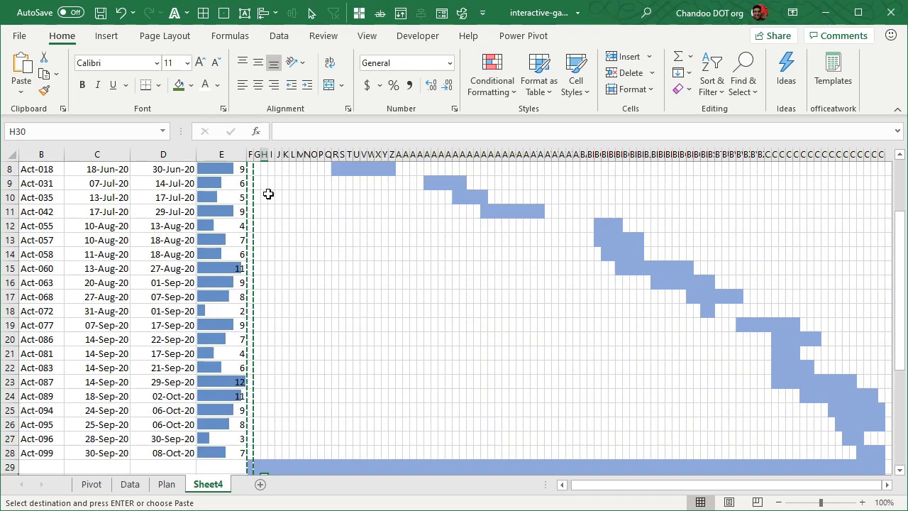
pyautogui.scroll(-5, 270, 359)
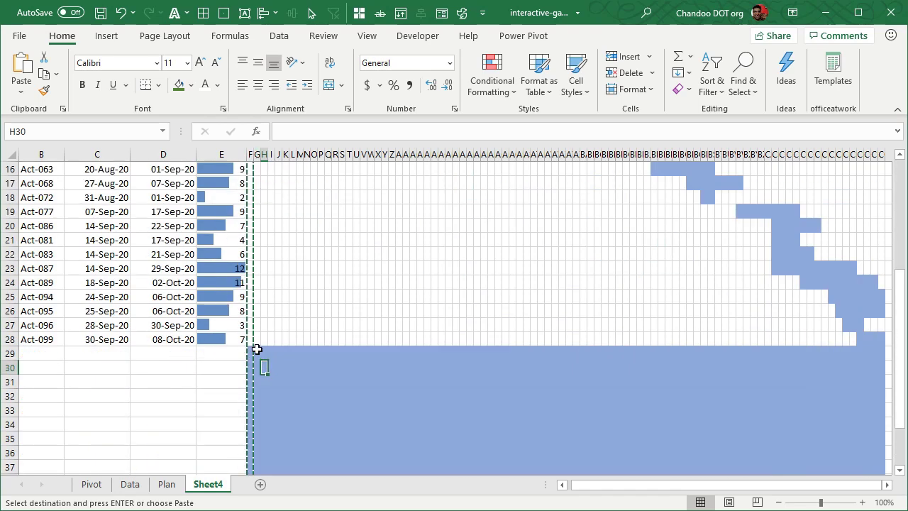
pyautogui.scroll(5, 260, 364)
pyautogui.click(252, 210)
# Edit the MEDIAN rule's formula to start with AND($C4<>"", …).
pyautogui.click(494, 84)
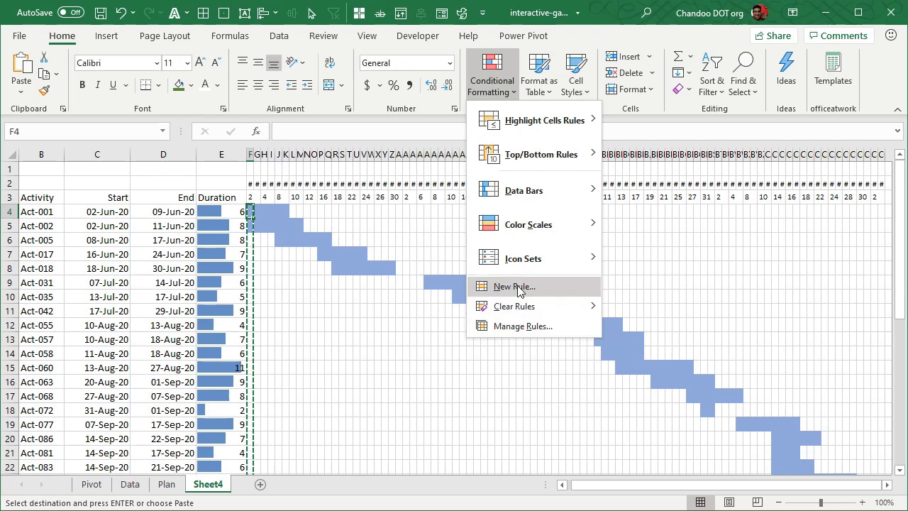
pyautogui.click(521, 326)
pyautogui.click(381, 192)
pyautogui.doubleClick(381, 189)
pyautogui.click(458, 247)
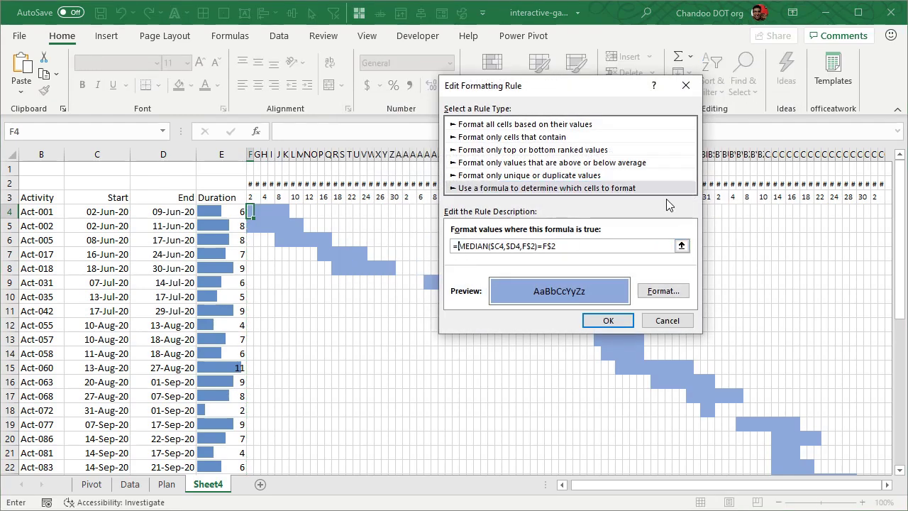
pyautogui.write('and(')
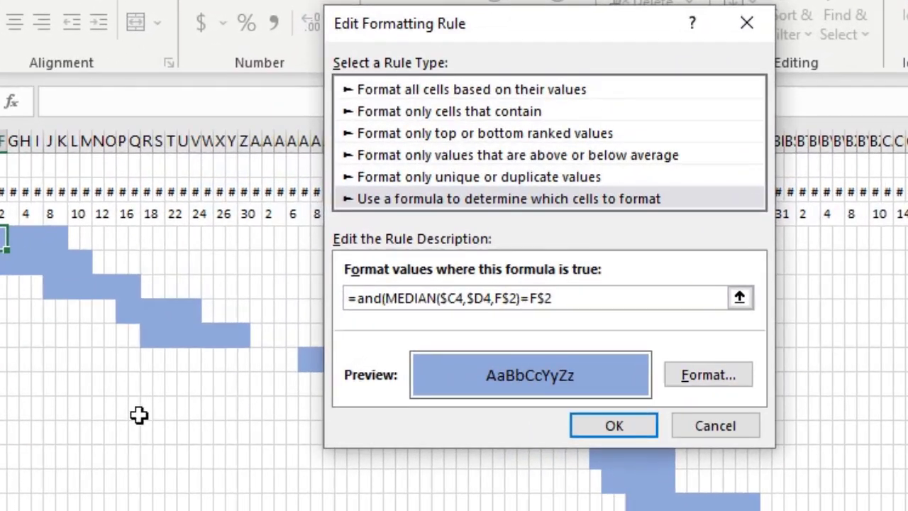
pyautogui.write('$C$4')
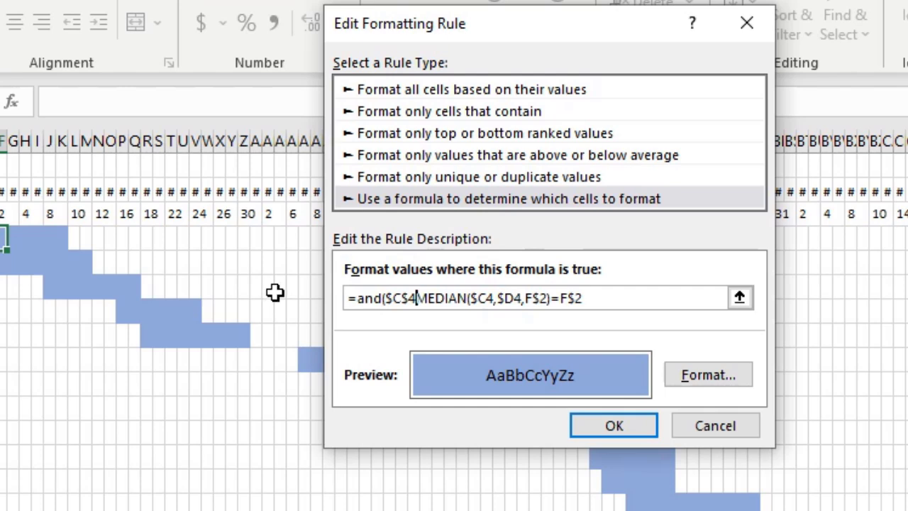
pyautogui.press('F4')
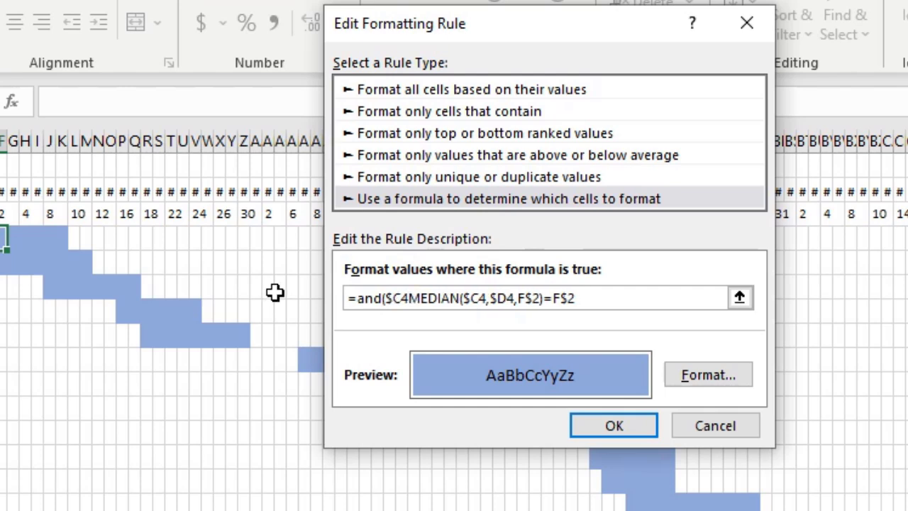
pyautogui.write('<>"",')
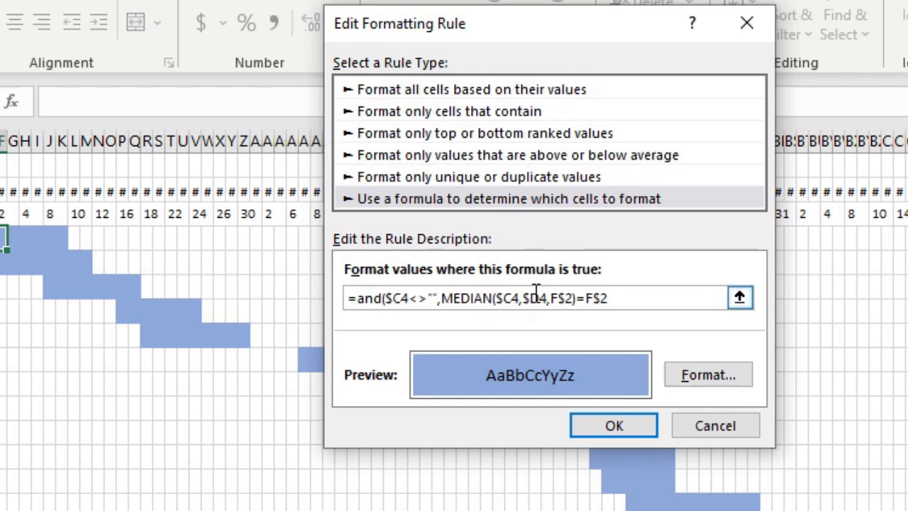
# Confirm and apply the =AND($C4<>"",MEDIAN($C4,$D4,F$2)=F$2) rule and check the empty rows.
pyautogui.click(674, 298)
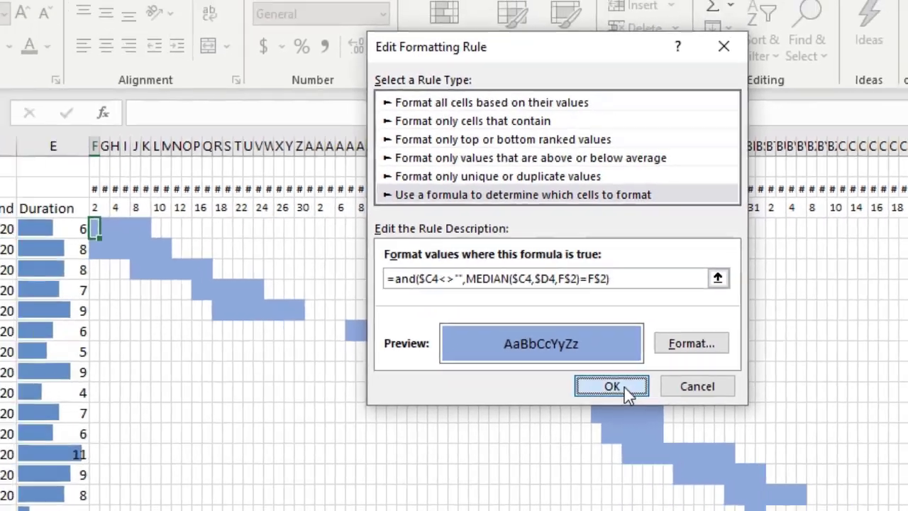
pyautogui.click(614, 426)
pyautogui.click(763, 298)
pyautogui.click(643, 297)
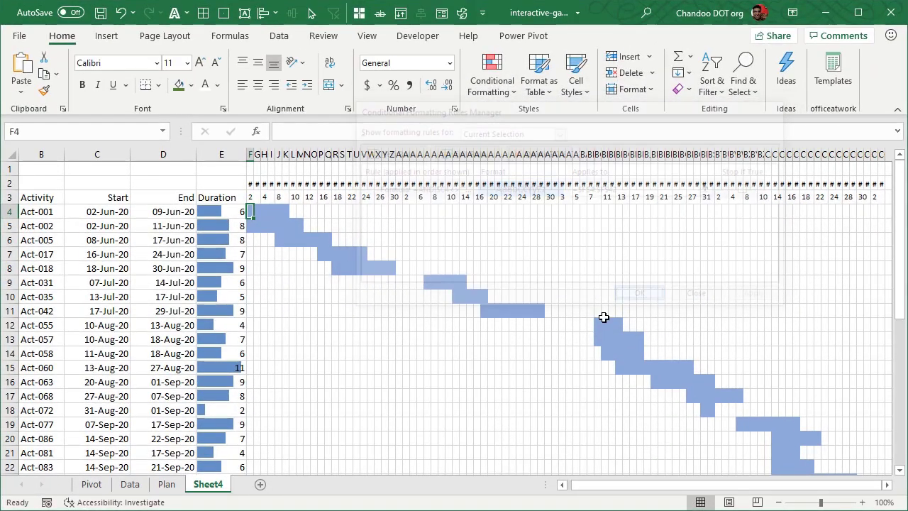
pyautogui.scroll(-6, 317, 332)
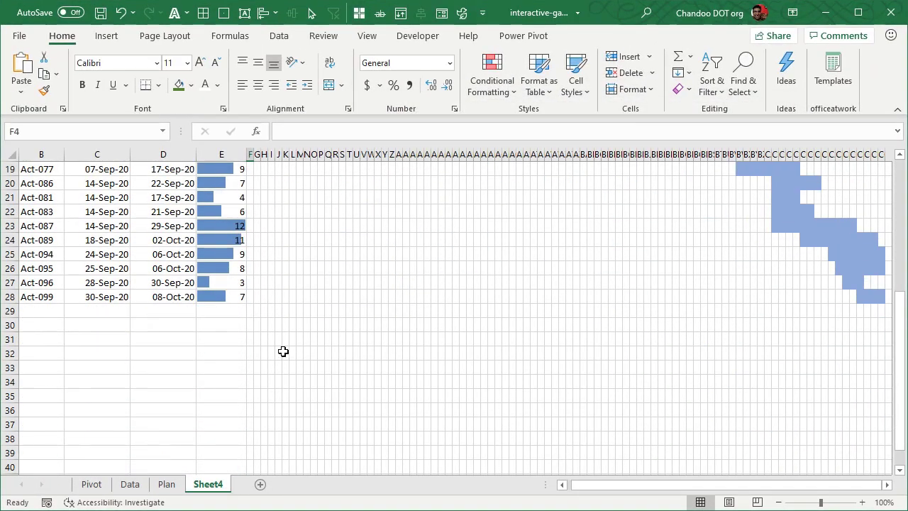
pyautogui.scroll(-4, 252, 372)
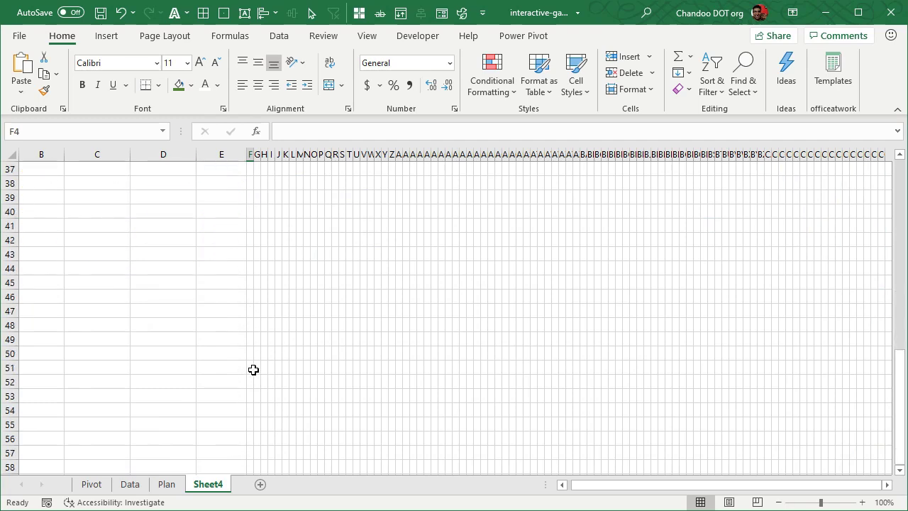
pyautogui.scroll(10, 254, 369)
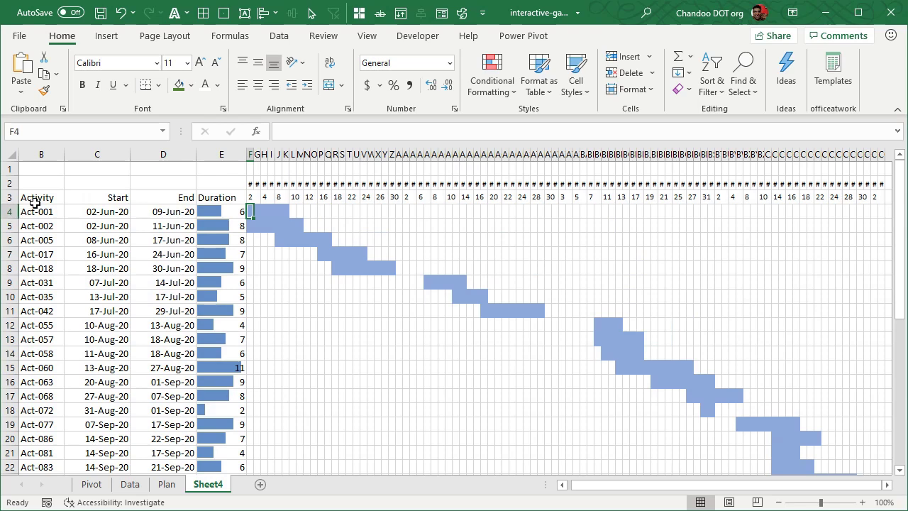
# Select the Gantt table from the Activity header across the whole date grid to row 42.
pyautogui.moveTo(34, 202); pyautogui.dragTo(318, 472)
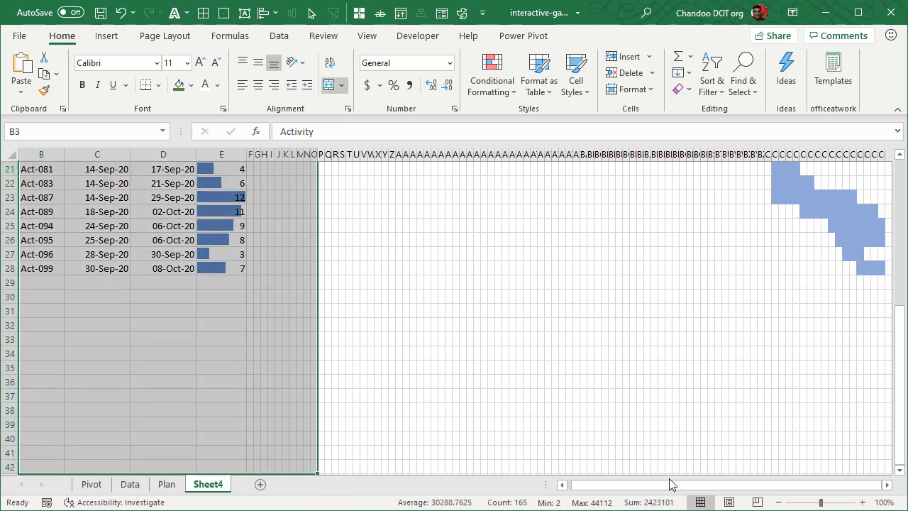
pyautogui.moveTo(891, 472); pyautogui.dragTo(902, 445)
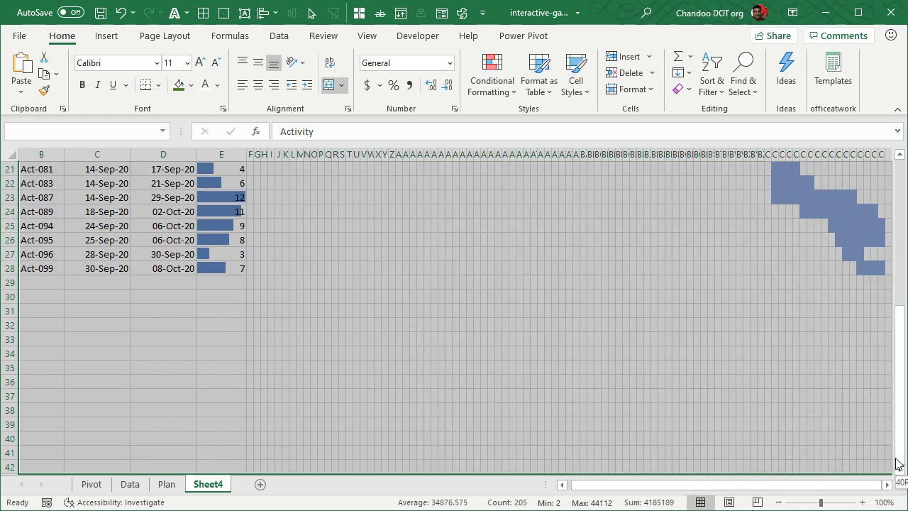
pyautogui.scroll(7, 860, 406)
pyautogui.scroll(-7, 859, 403)
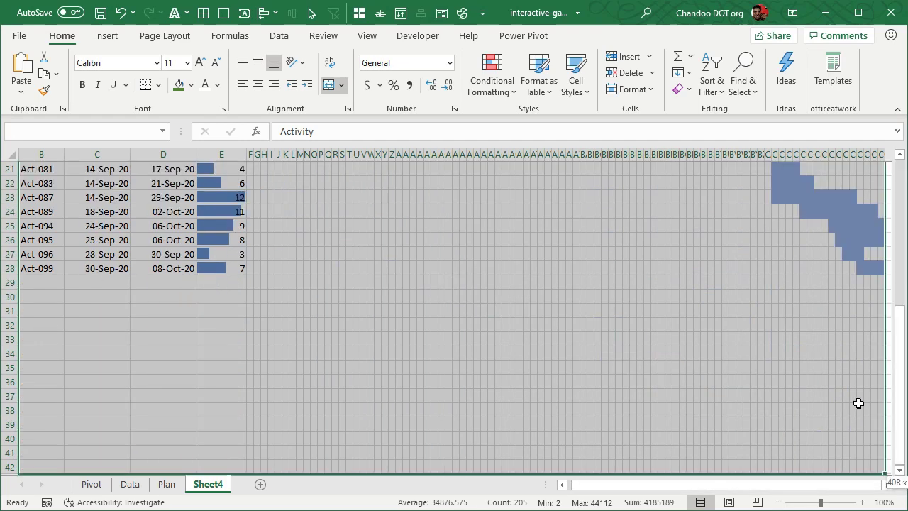
# Give the selected range light grey top, middle and bottom horizontal borders.
pyautogui.hotkey('ctrl', '1')
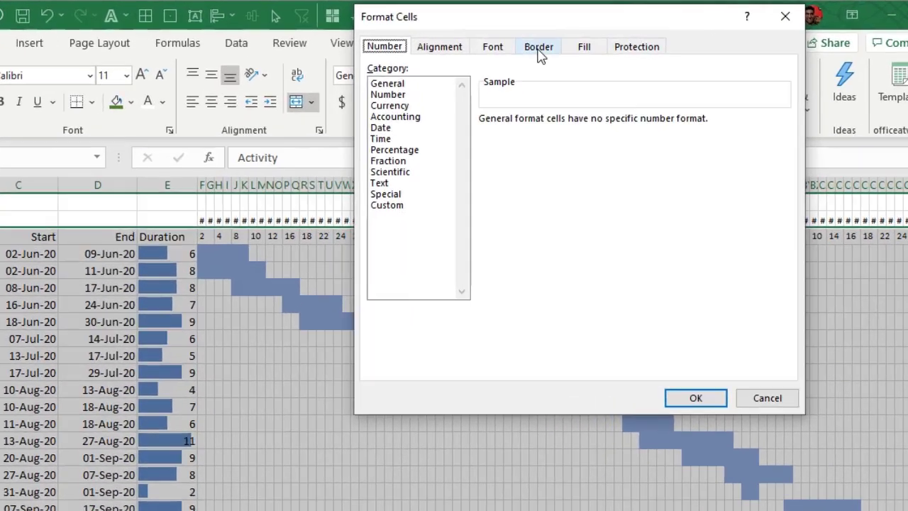
pyautogui.click(531, 38)
pyautogui.click(429, 186)
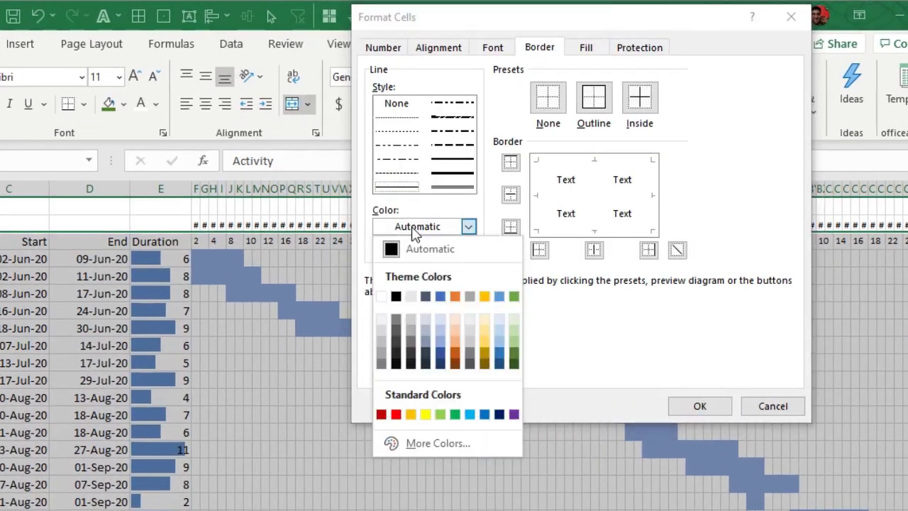
pyautogui.click(383, 345)
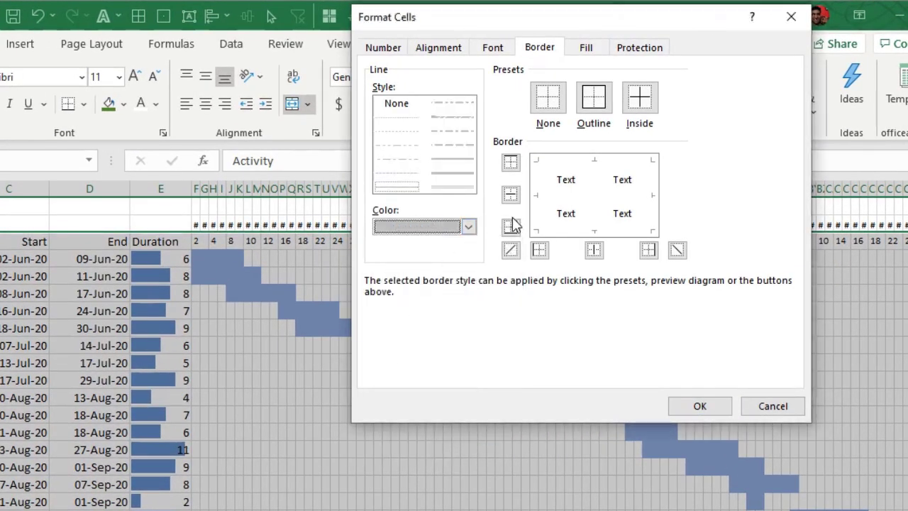
pyautogui.click(469, 226)
pyautogui.click(381, 345)
pyautogui.click(511, 227)
pyautogui.click(511, 226)
pyautogui.click(511, 195)
pyautogui.click(511, 162)
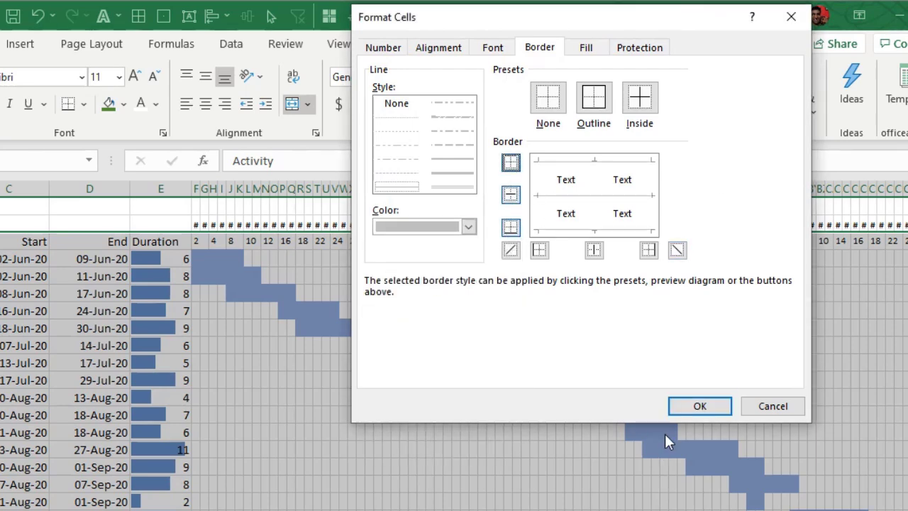
pyautogui.click(703, 406)
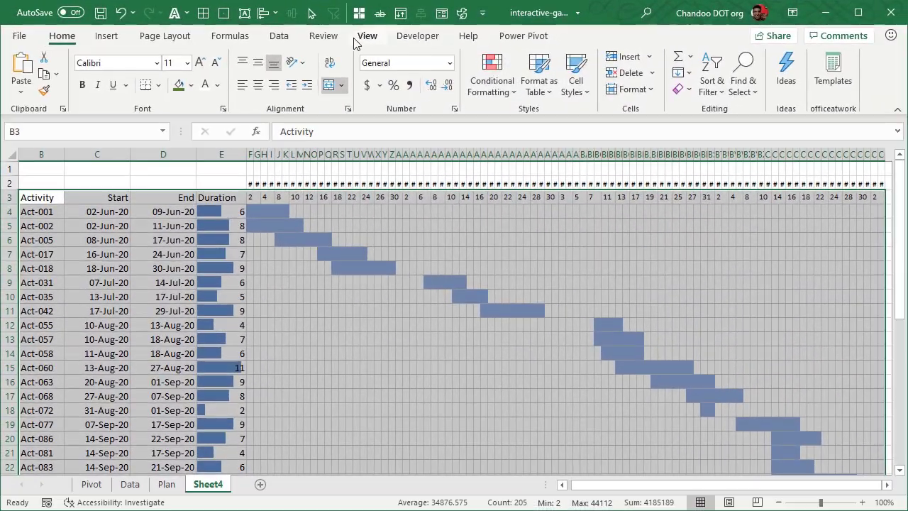
# Hide the sheet gridlines and clear the range selection.
pyautogui.click(363, 37)
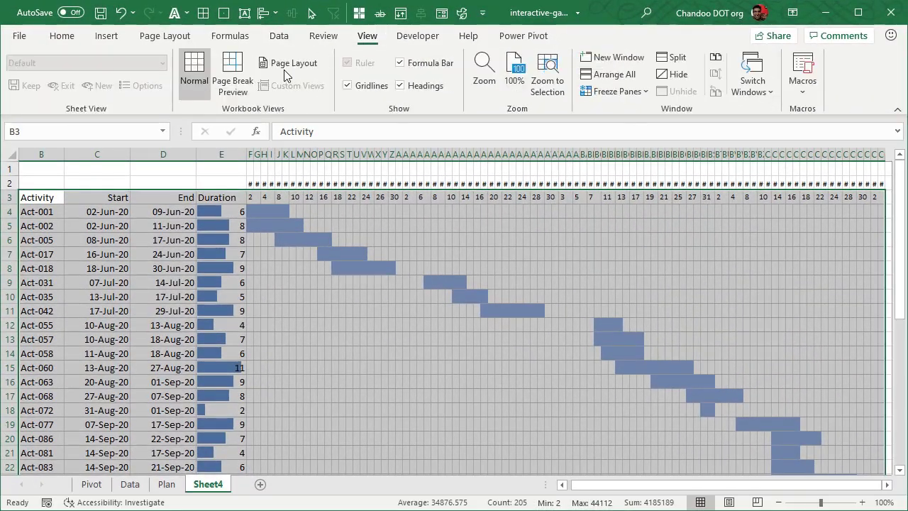
pyautogui.click(374, 86)
pyautogui.click(378, 183)
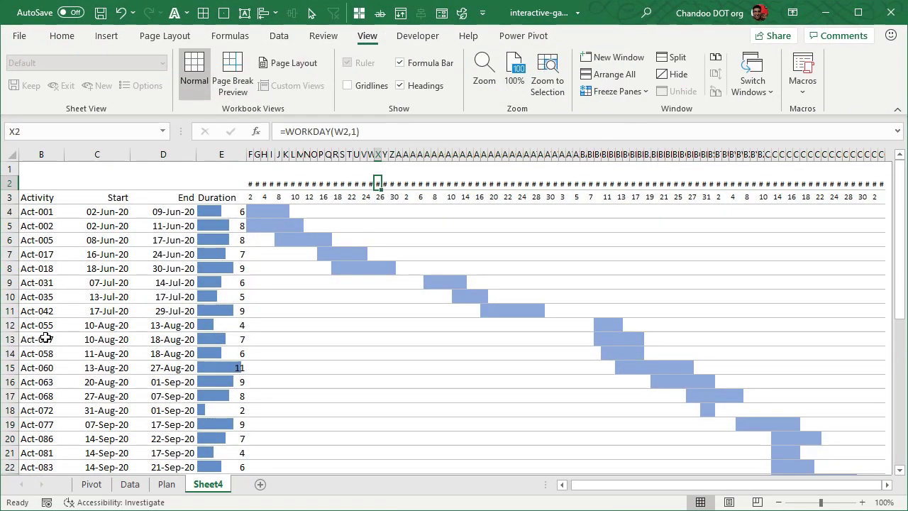
pyautogui.click(169, 485)
pyautogui.moveTo(64, 327); pyautogui.dragTo(467, 320)
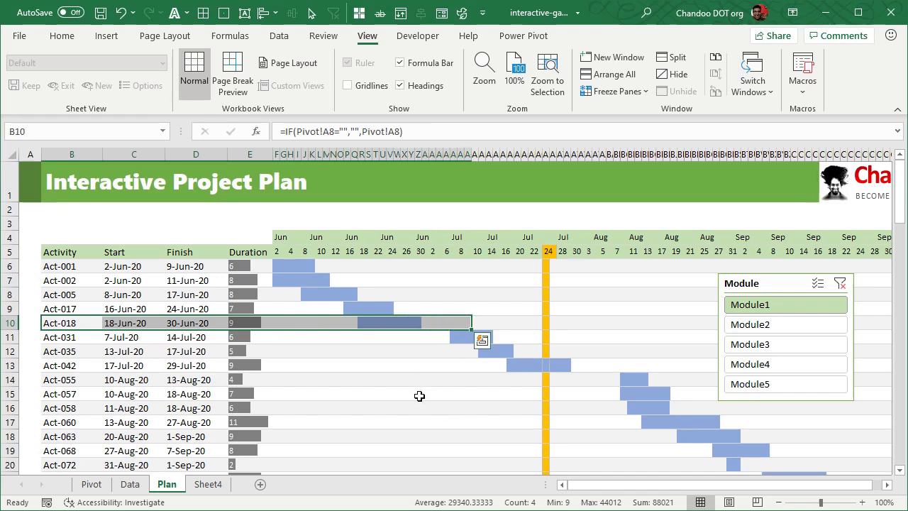
pyautogui.click(424, 395)
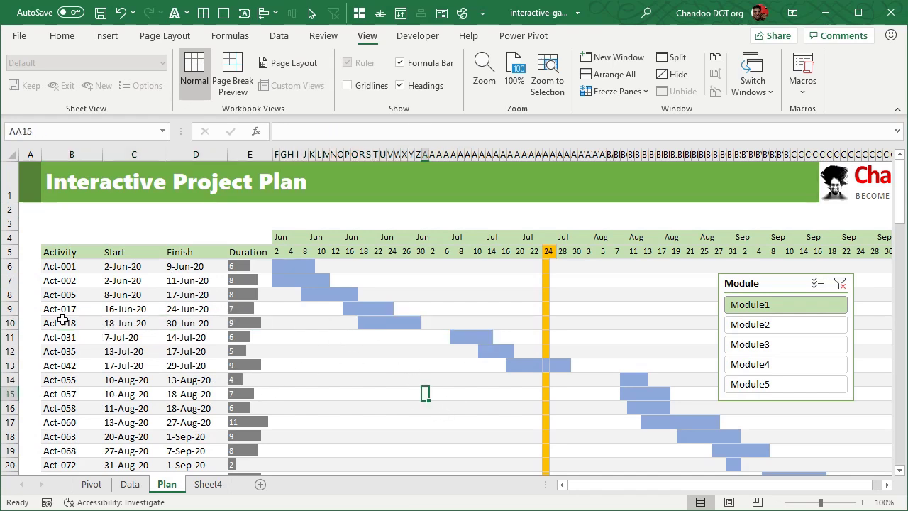
pyautogui.click(53, 266)
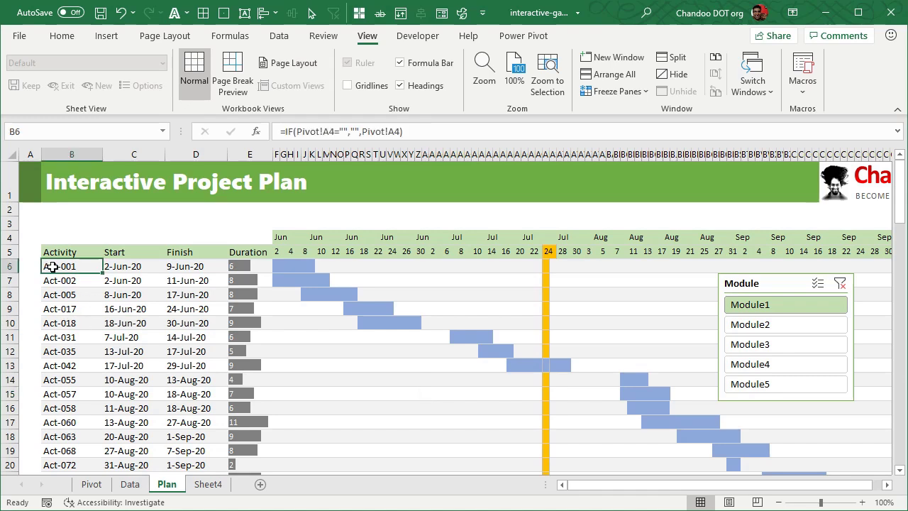
pyautogui.click(547, 265)
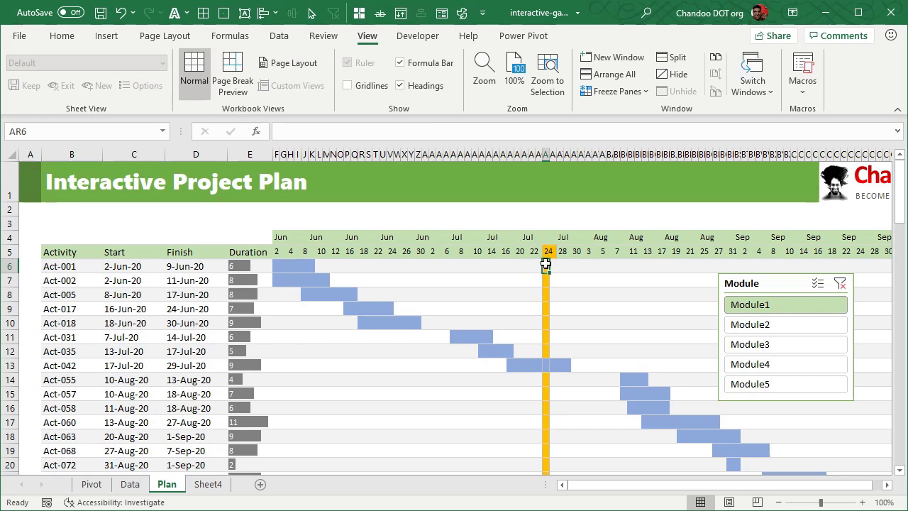
pyautogui.scroll(-6, 576, 384)
pyautogui.scroll(6, 575, 384)
pyautogui.click(279, 265)
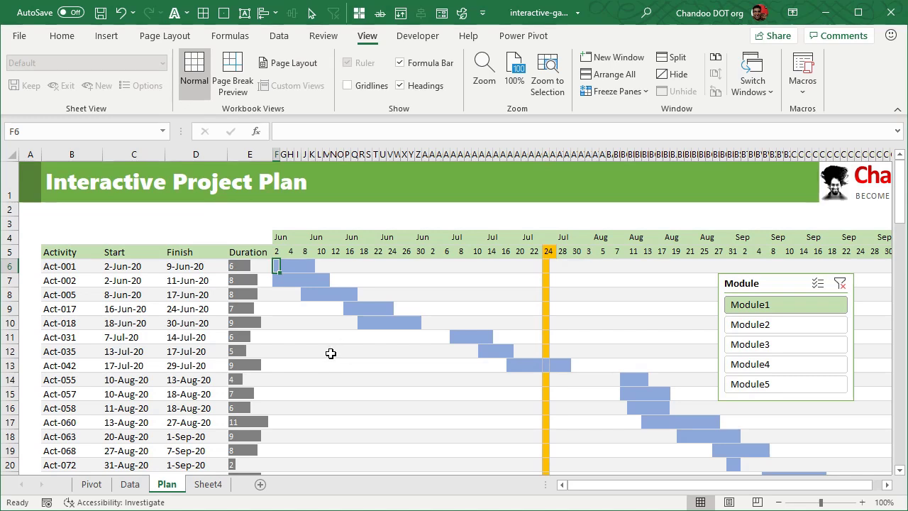
pyautogui.click(281, 239)
pyautogui.click(278, 224)
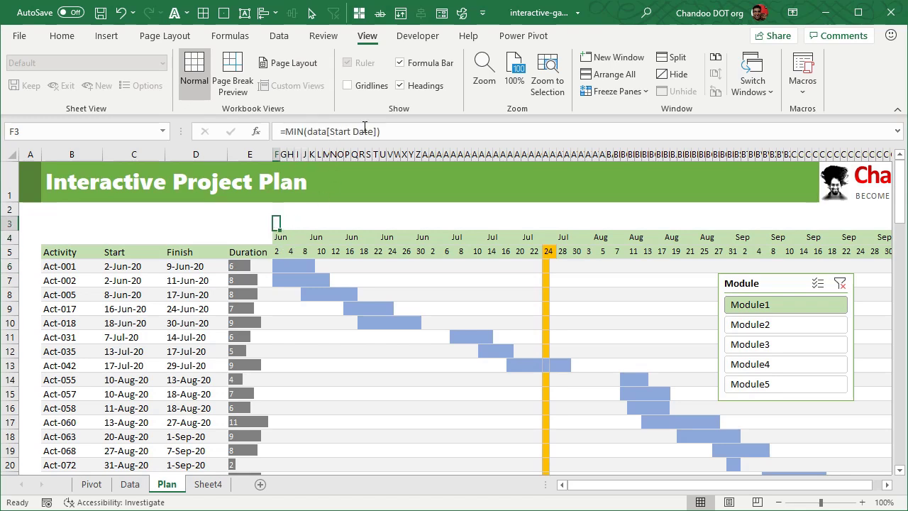
pyautogui.press('Right')
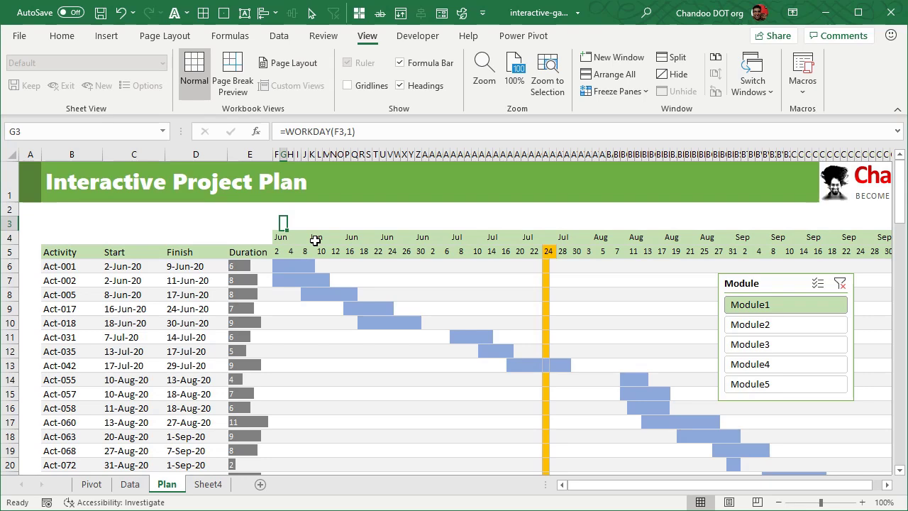
# Return to the Plan sheet showing the Interactive Project Plan for Module1.
pyautogui.click(208, 484)
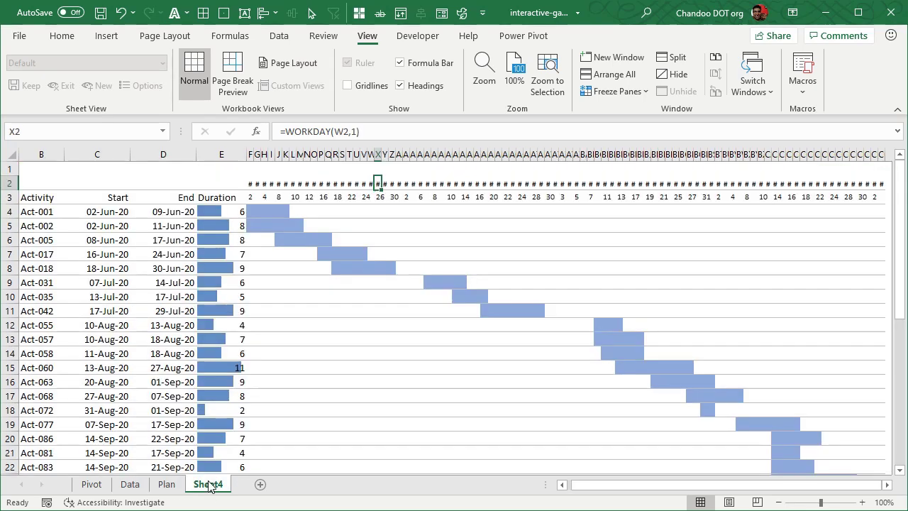
pyautogui.click(167, 484)
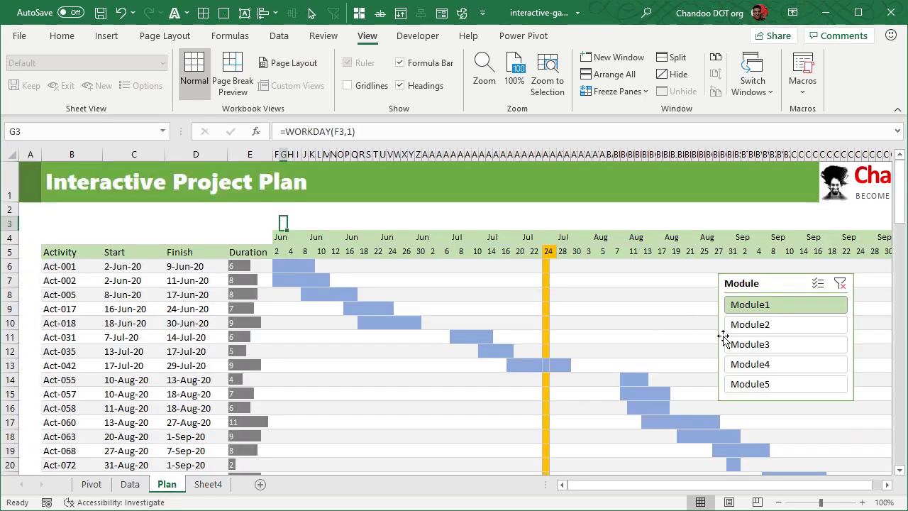